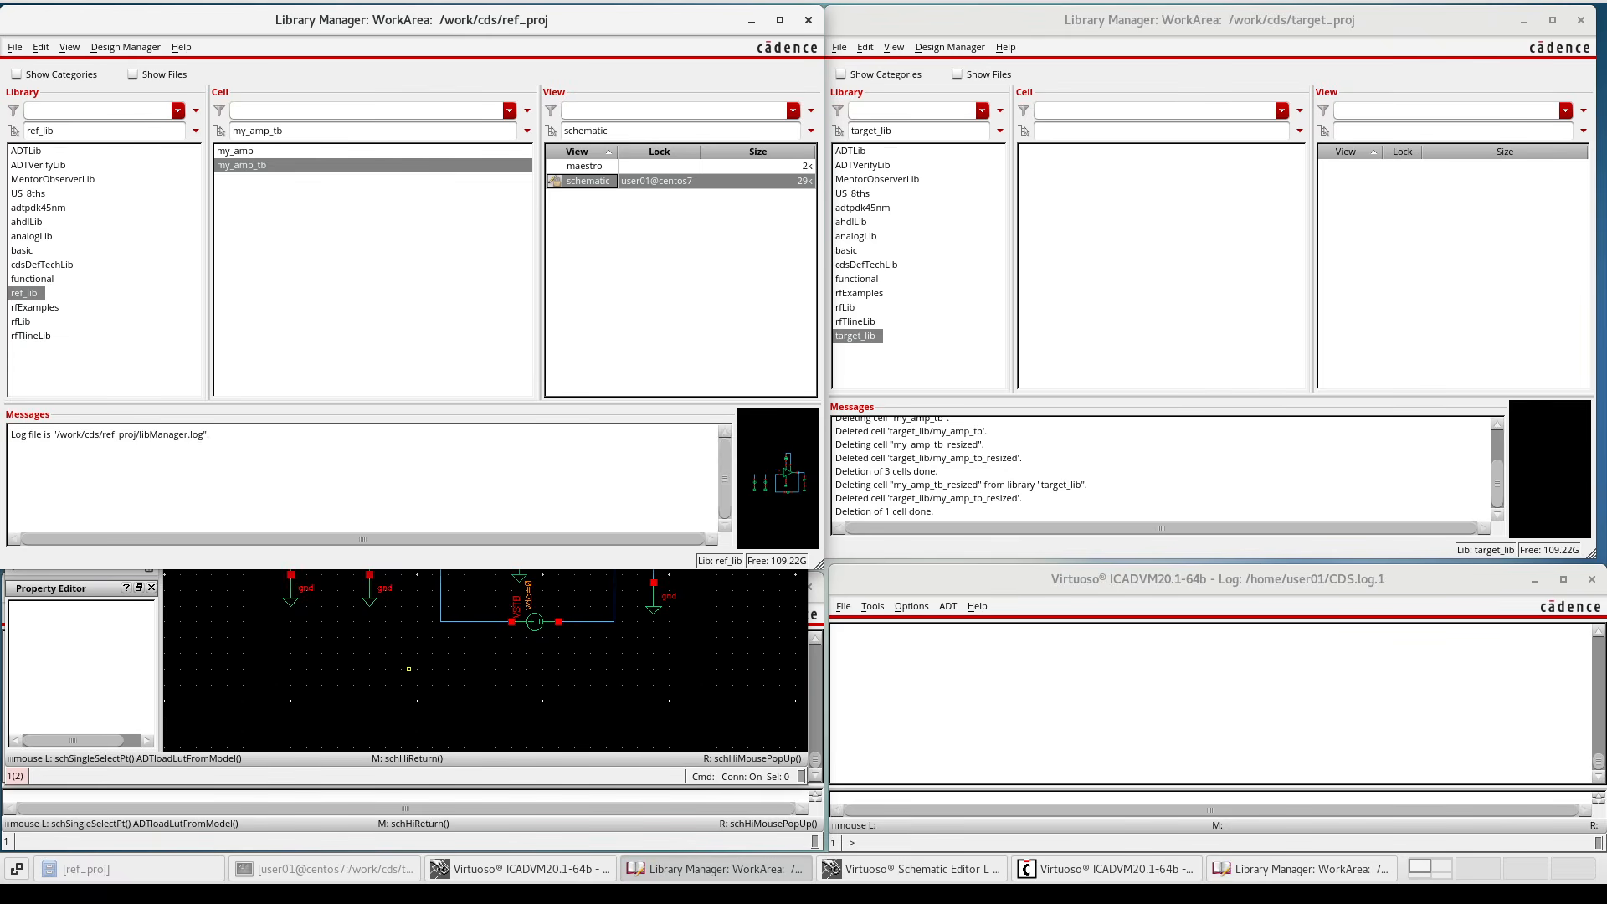
Inspect the my_amp_tb schematic in ref_lib, descend into the amplifier's my_amp schematic, and return to the testbench
{"action": "left_click", "coordinate": [409, 669]}
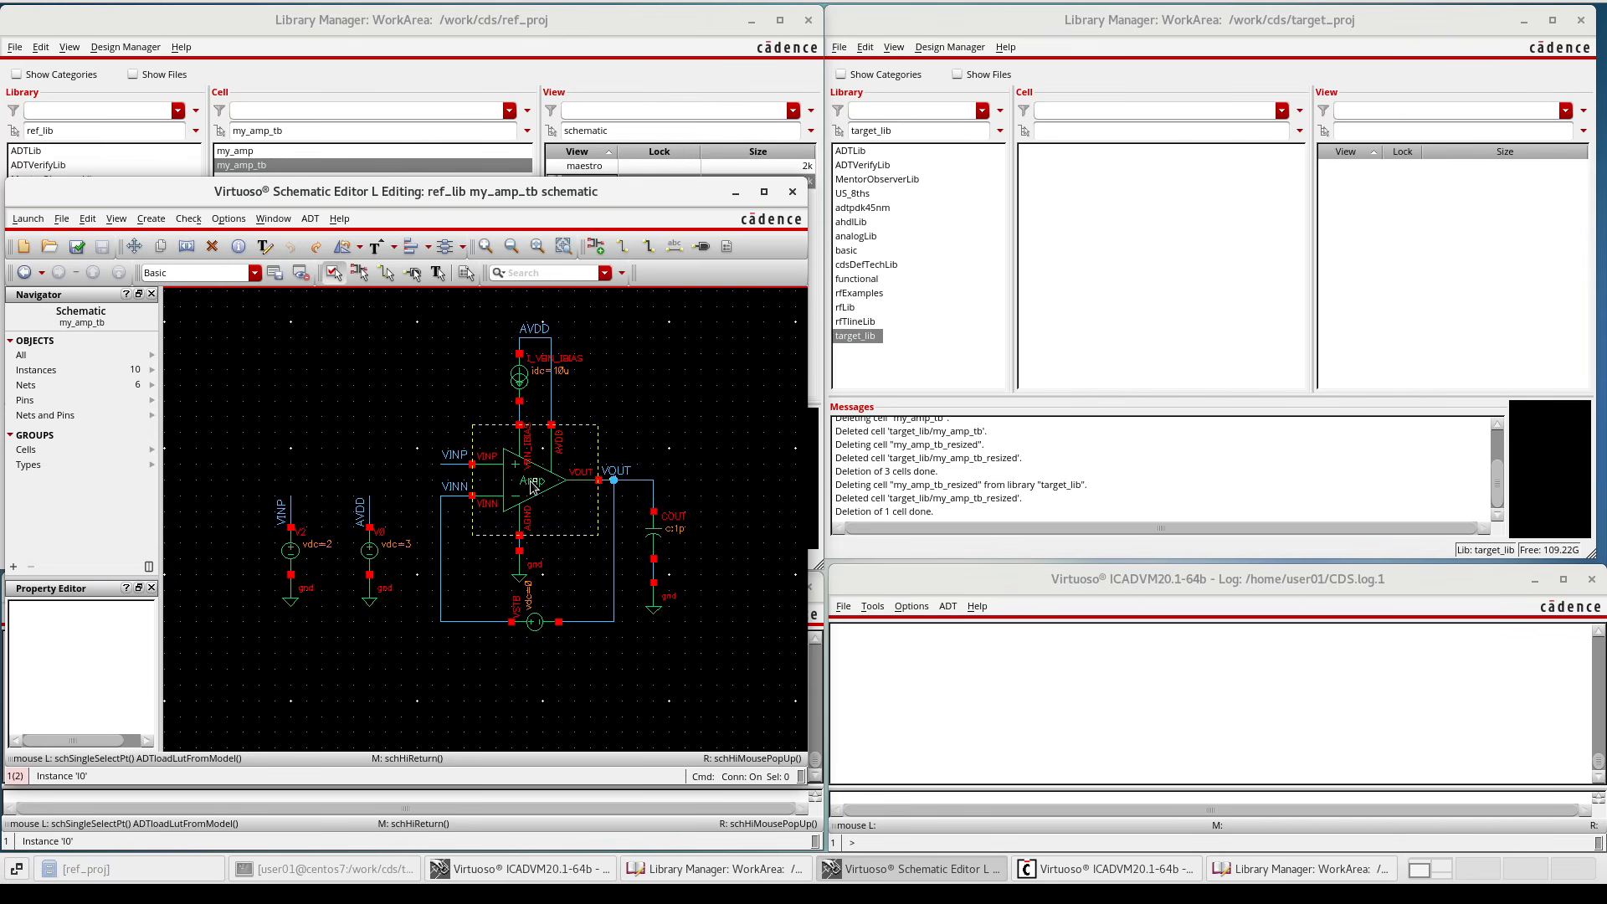
{"action": "key", "text": "shift+e"}
{"action": "left_click", "coordinate": [576, 209]}
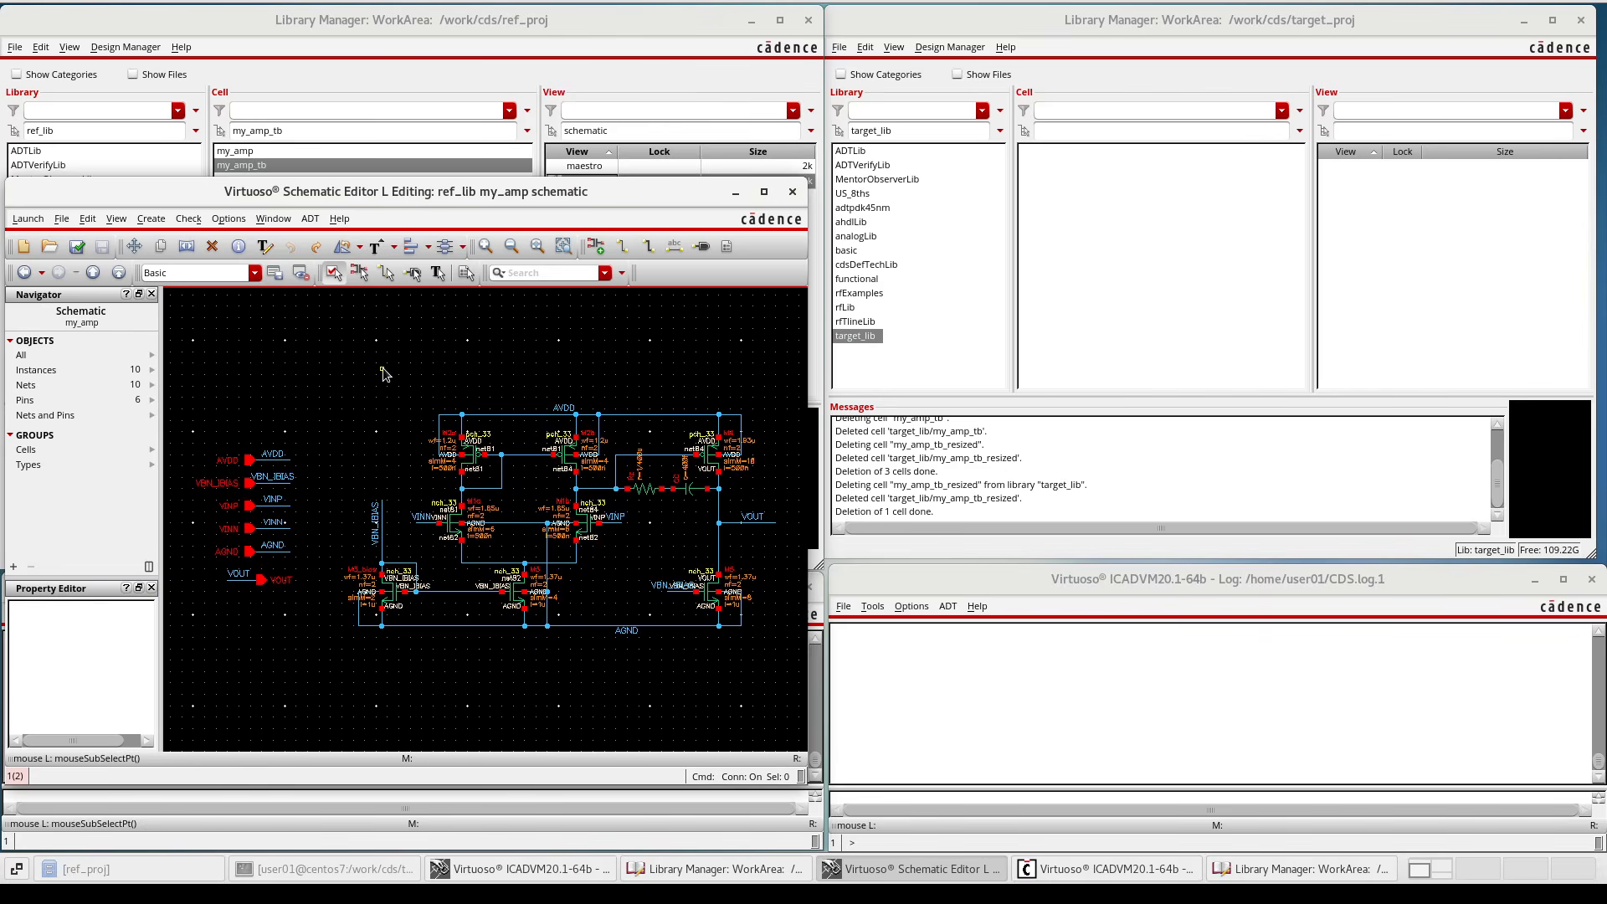
{"action": "key", "text": "ctrl+e"}
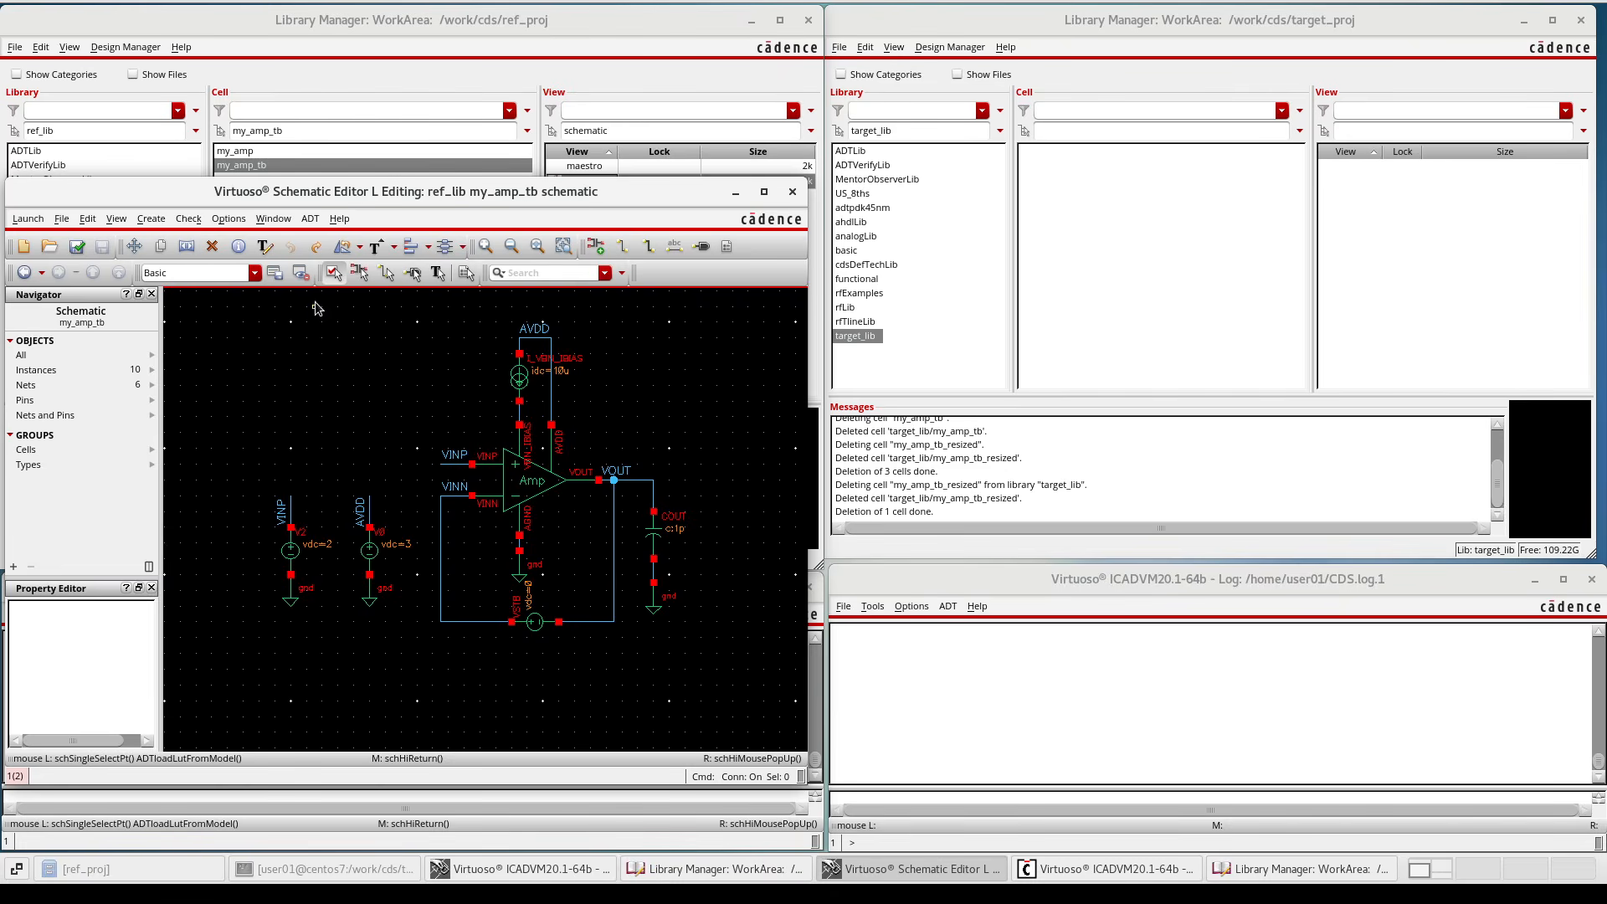
Start a porting export of the my_amp_tb design with /work/cds/ref_proj as the destination folder
{"action": "left_click", "coordinate": [314, 221]}
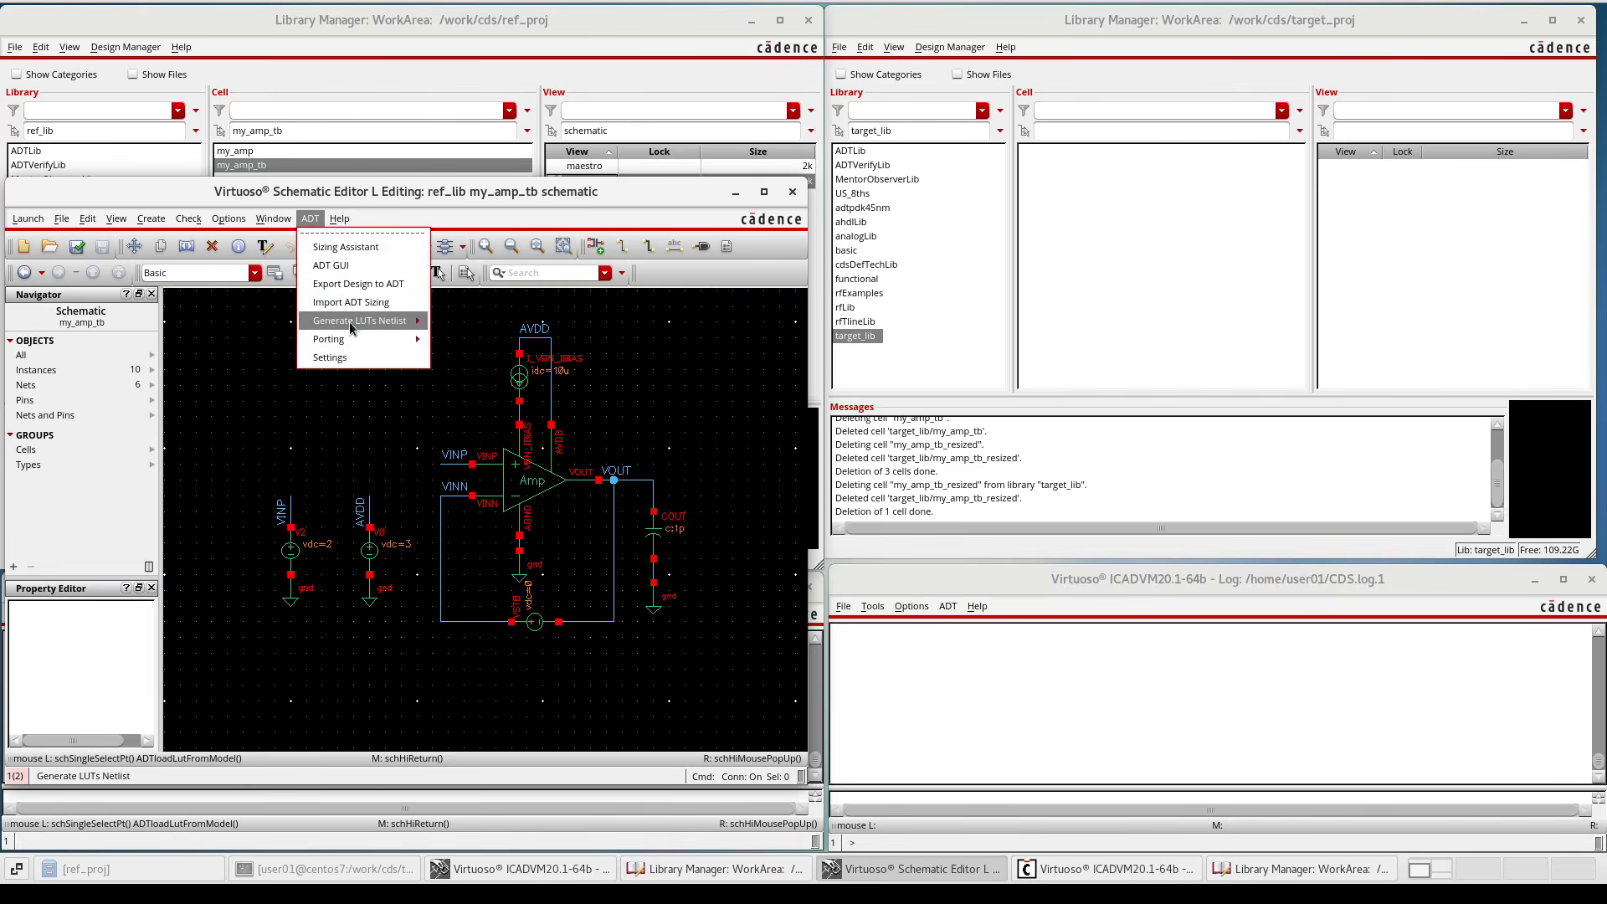
{"action": "mouse_move", "coordinate": [385, 338]}
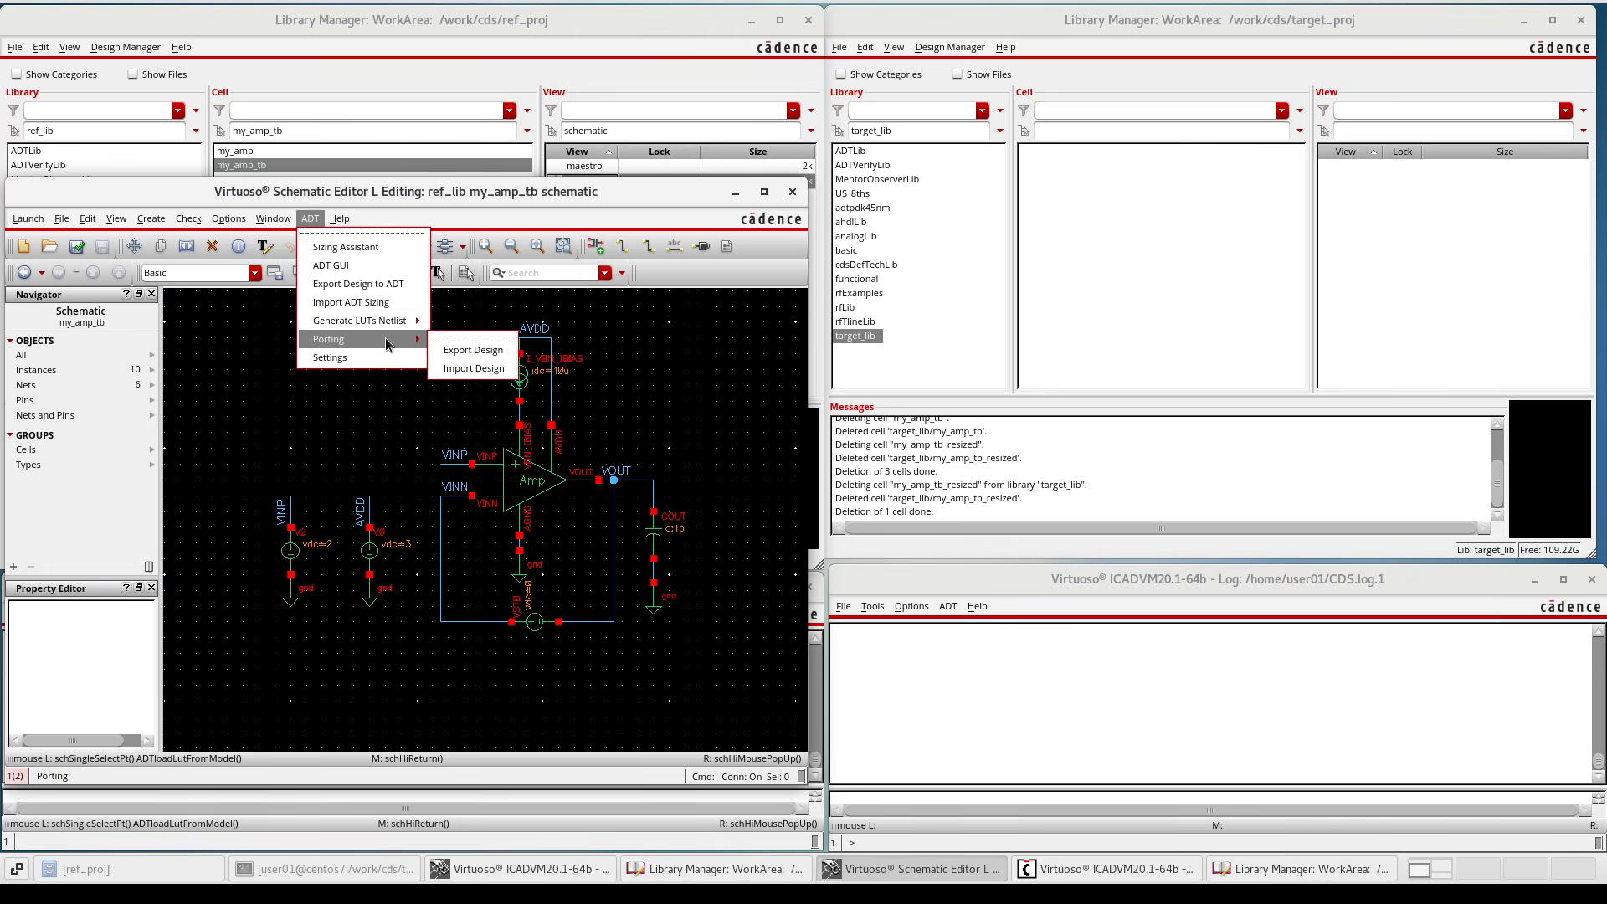
{"action": "left_click", "coordinate": [471, 350]}
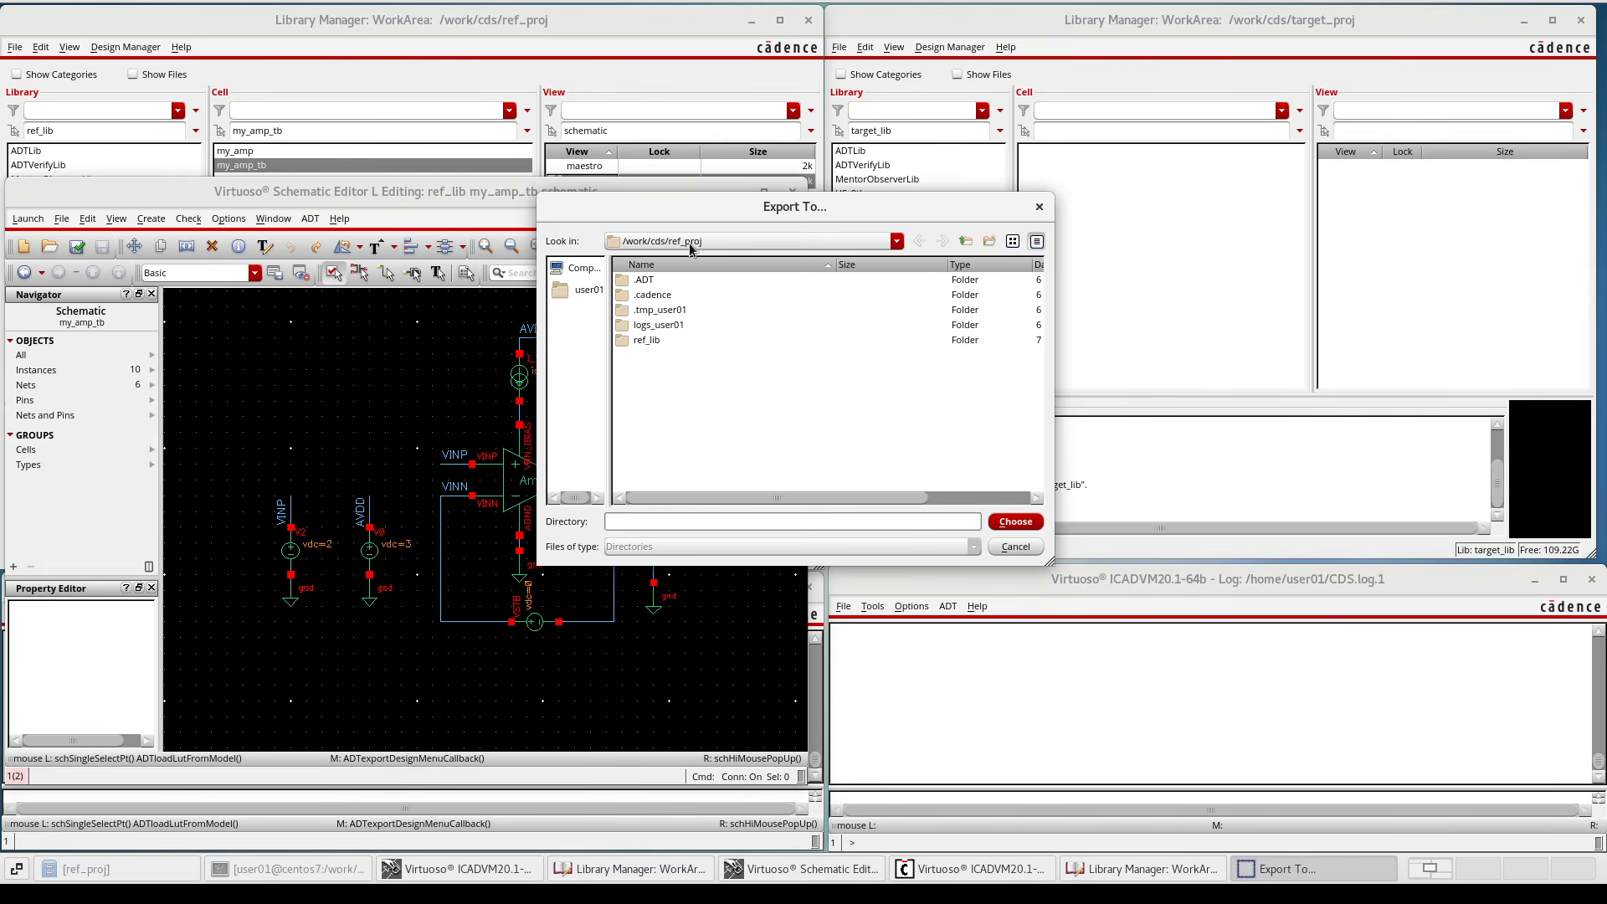
{"action": "left_click", "coordinate": [1016, 521]}
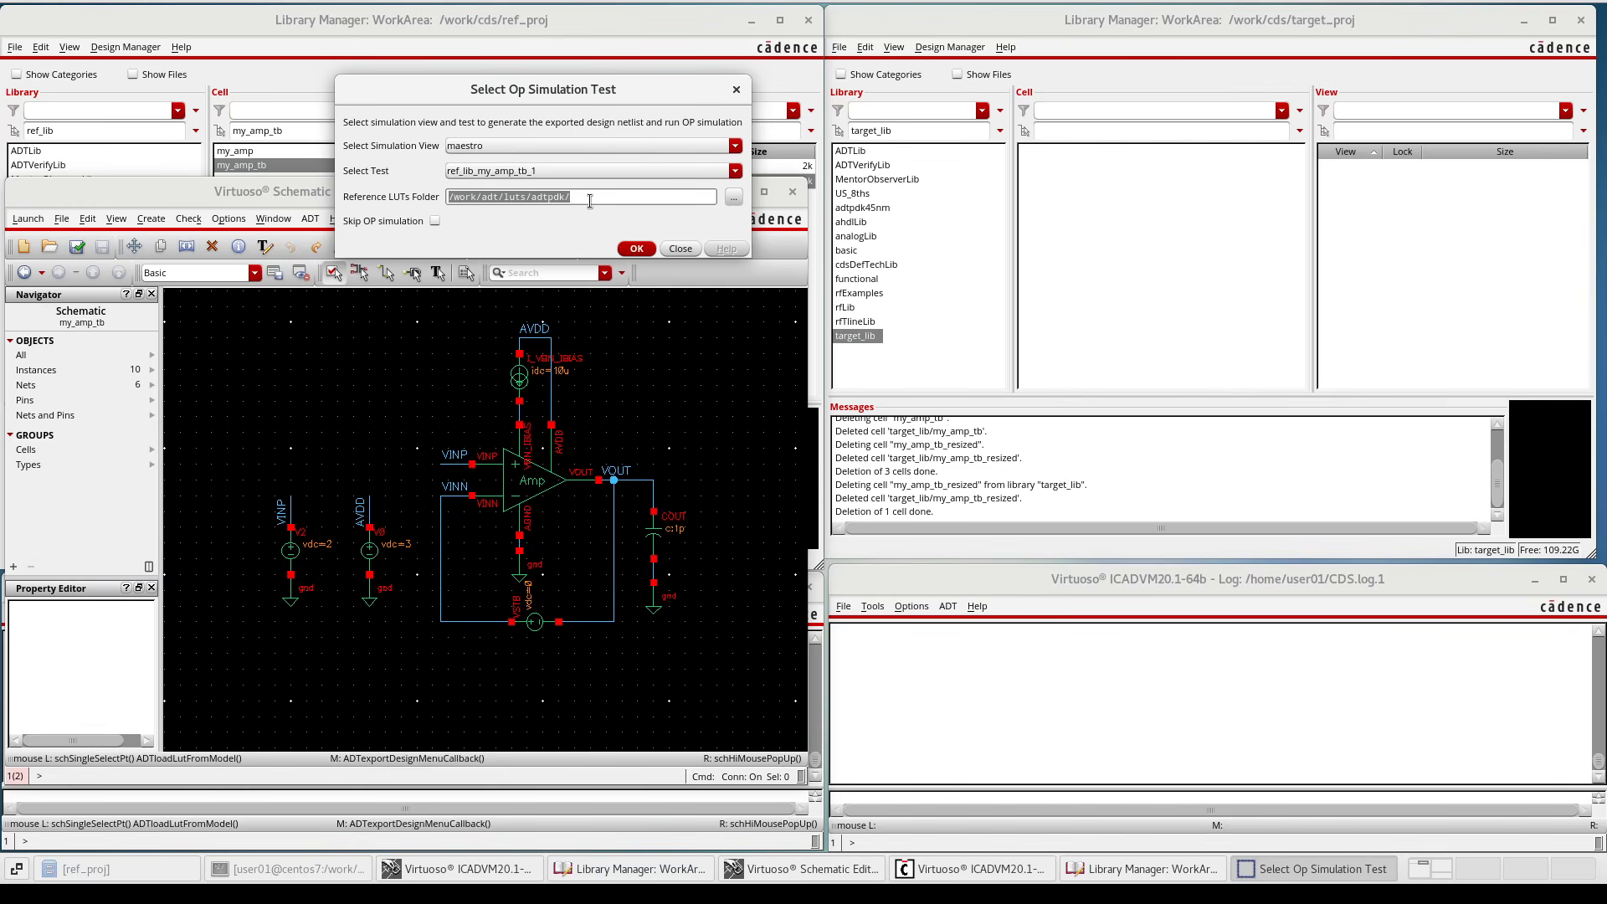
Clear the reference LUTs folder, skip the OP simulation, and run the export
{"action": "key", "text": "BackSpace"}
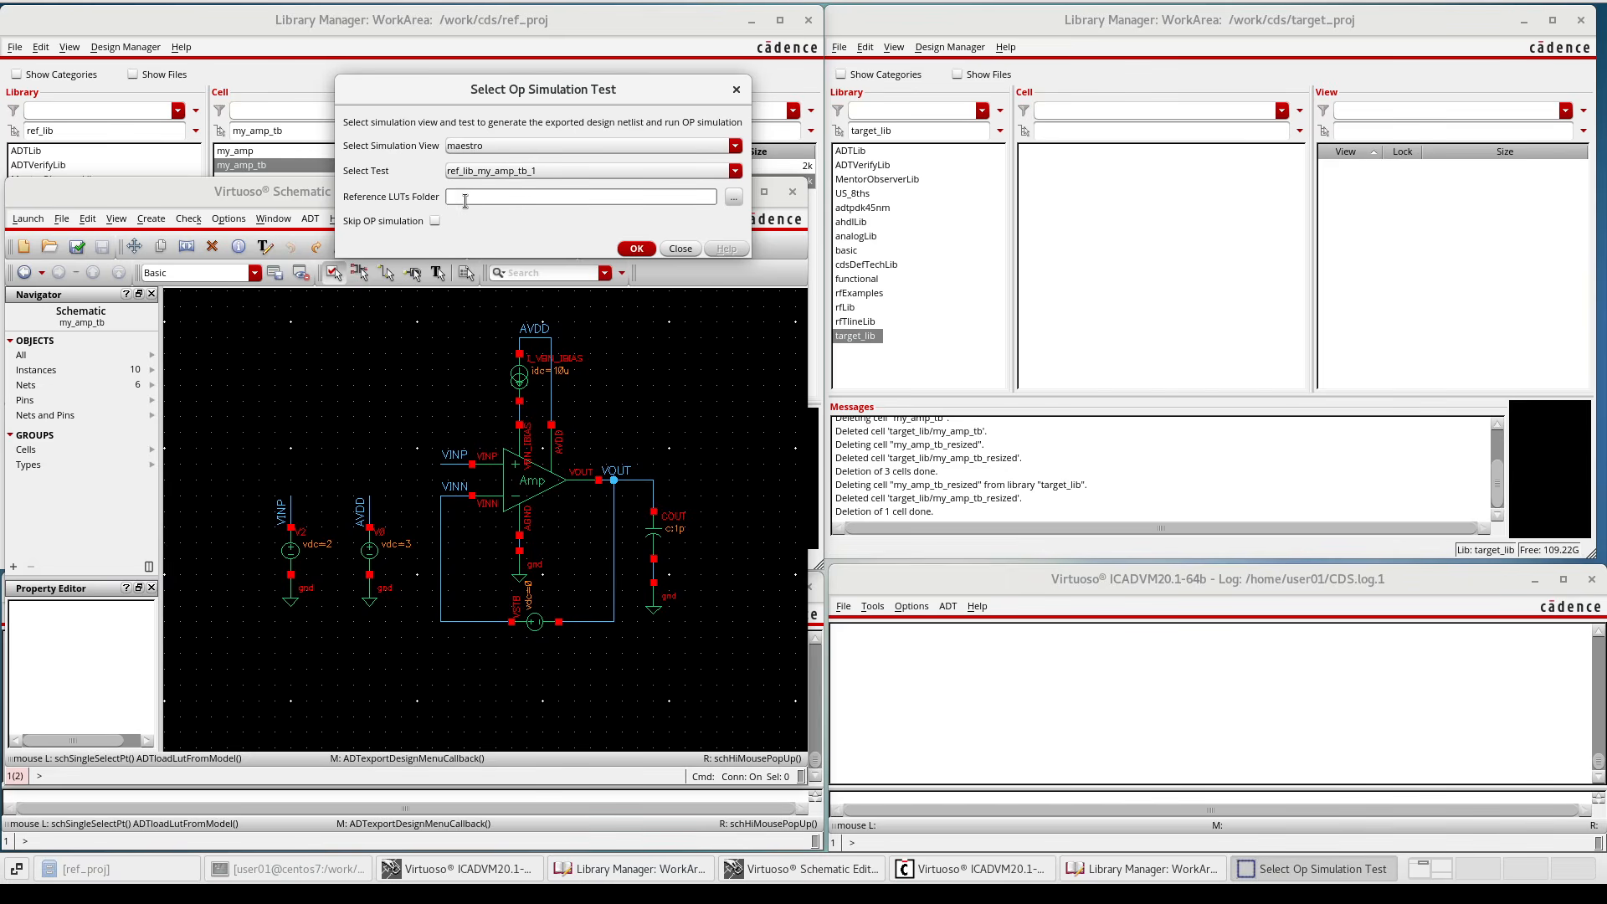
{"action": "left_click", "coordinate": [435, 222]}
{"action": "left_click", "coordinate": [636, 250]}
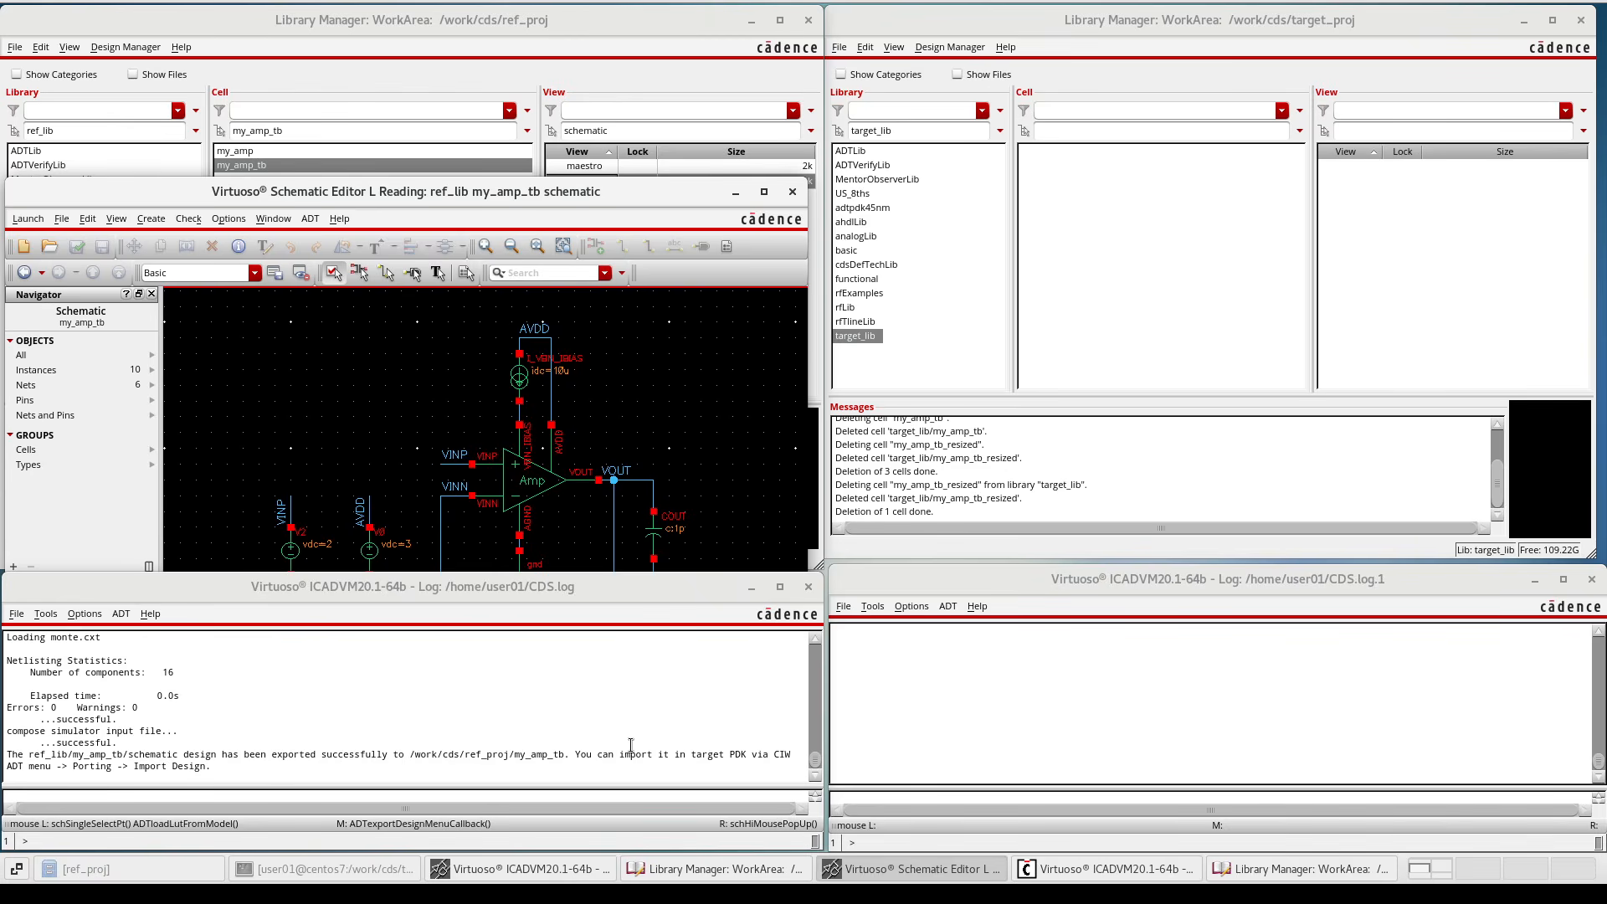
Start a porting import in the target project's Virtuoso session, using the exported design folder /work/cds/ref_proj/my_amp_tb
{"action": "left_click", "coordinate": [1083, 876]}
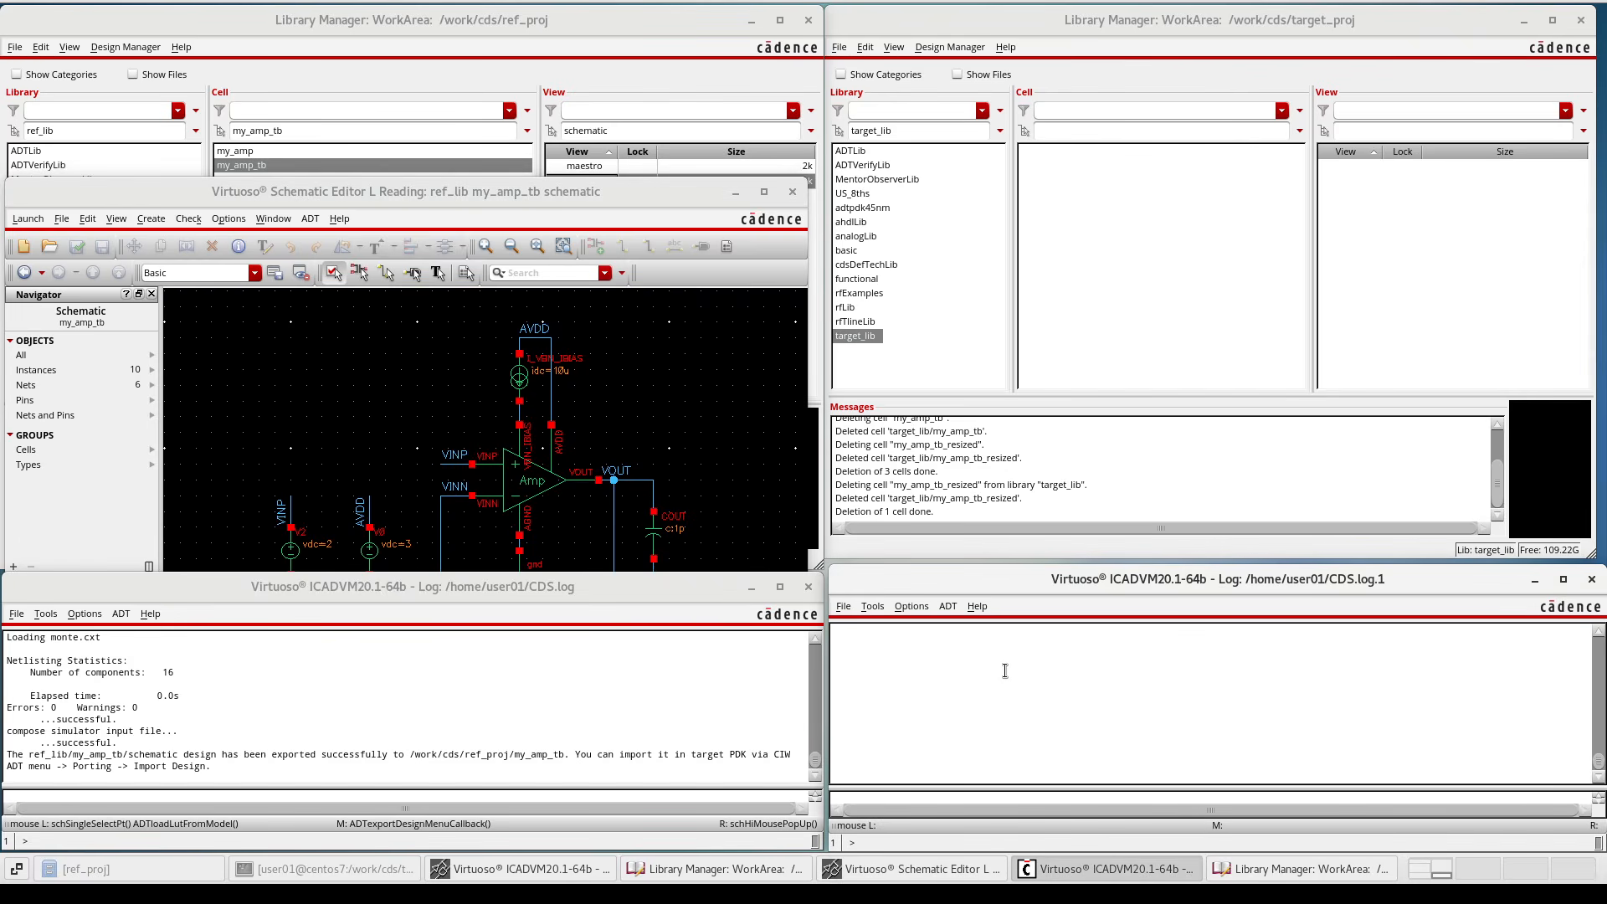
{"action": "left_click", "coordinate": [949, 607]}
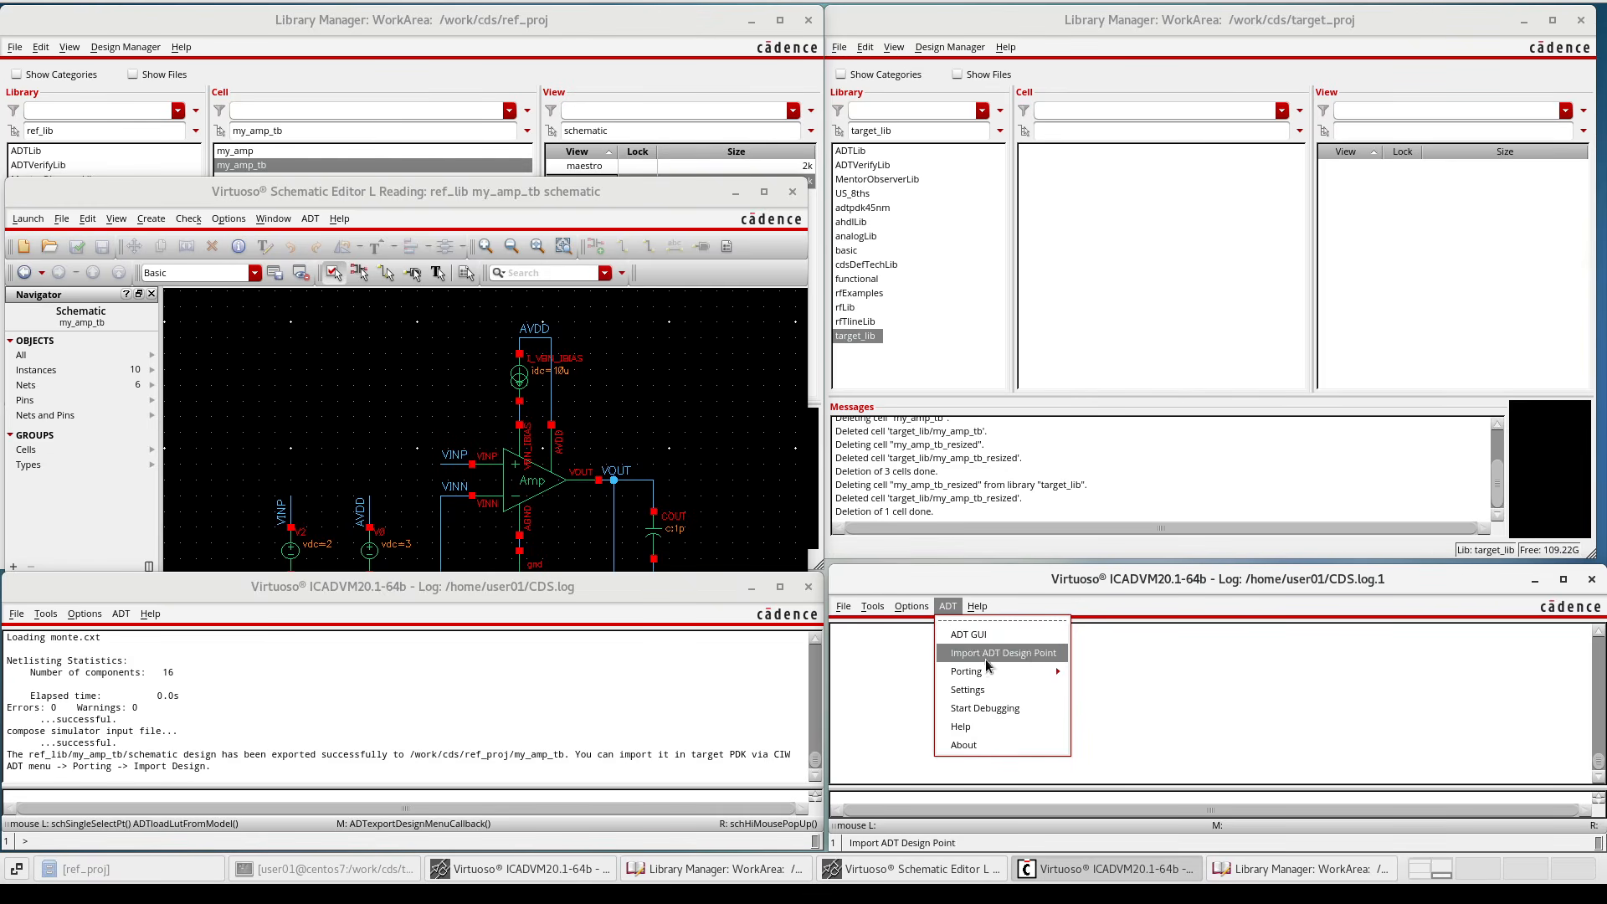
{"action": "mouse_move", "coordinate": [1025, 677]}
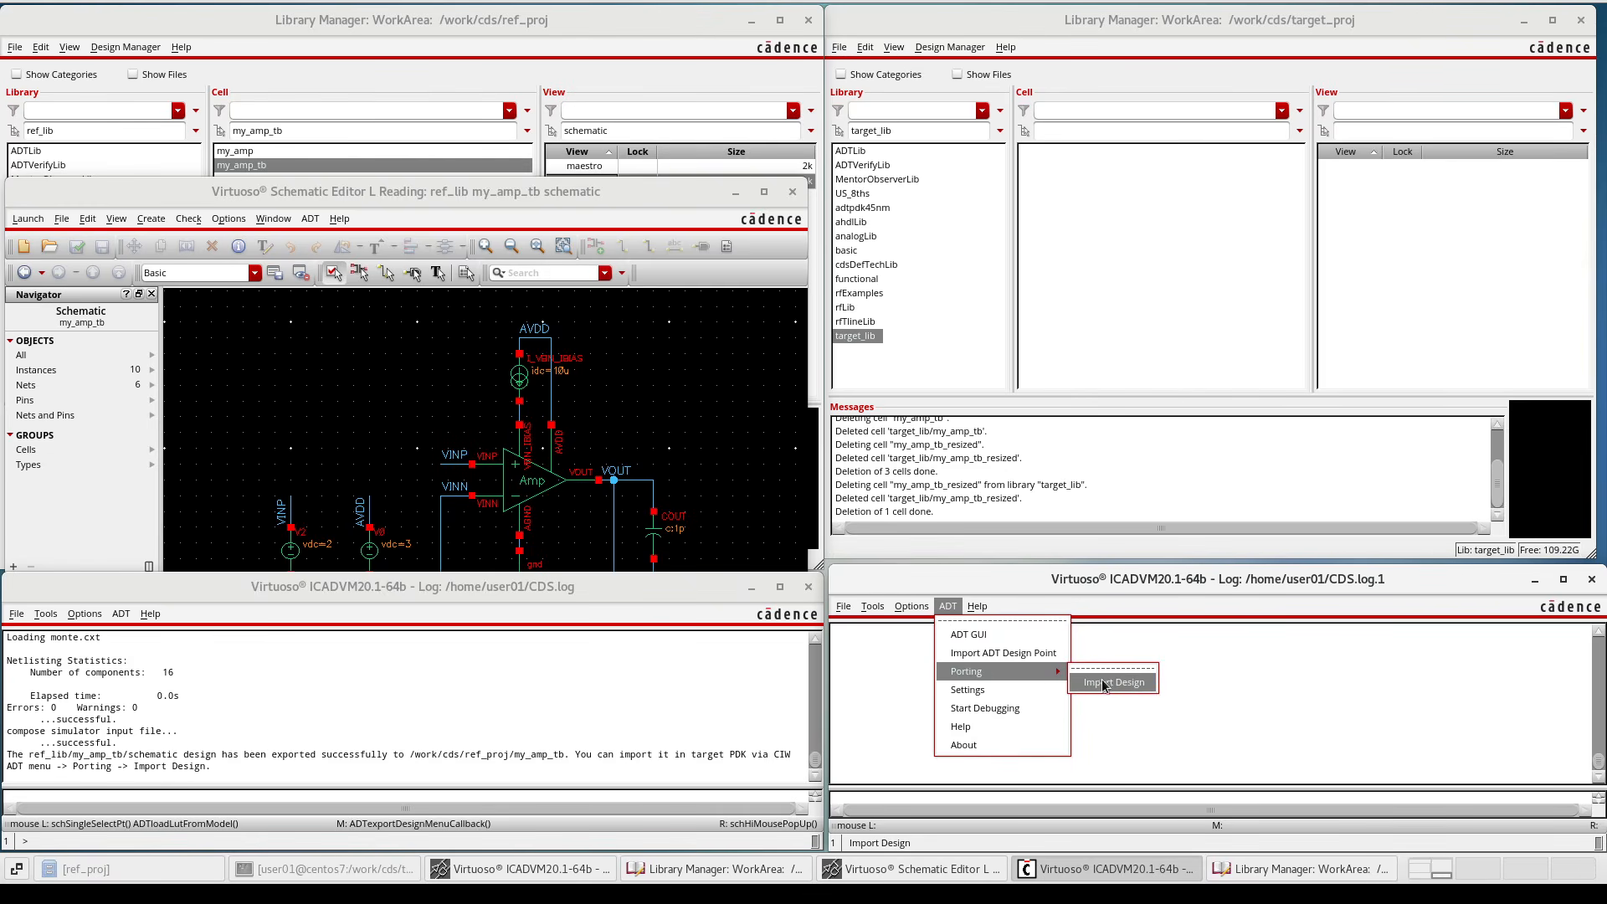
{"action": "left_click", "coordinate": [1114, 683]}
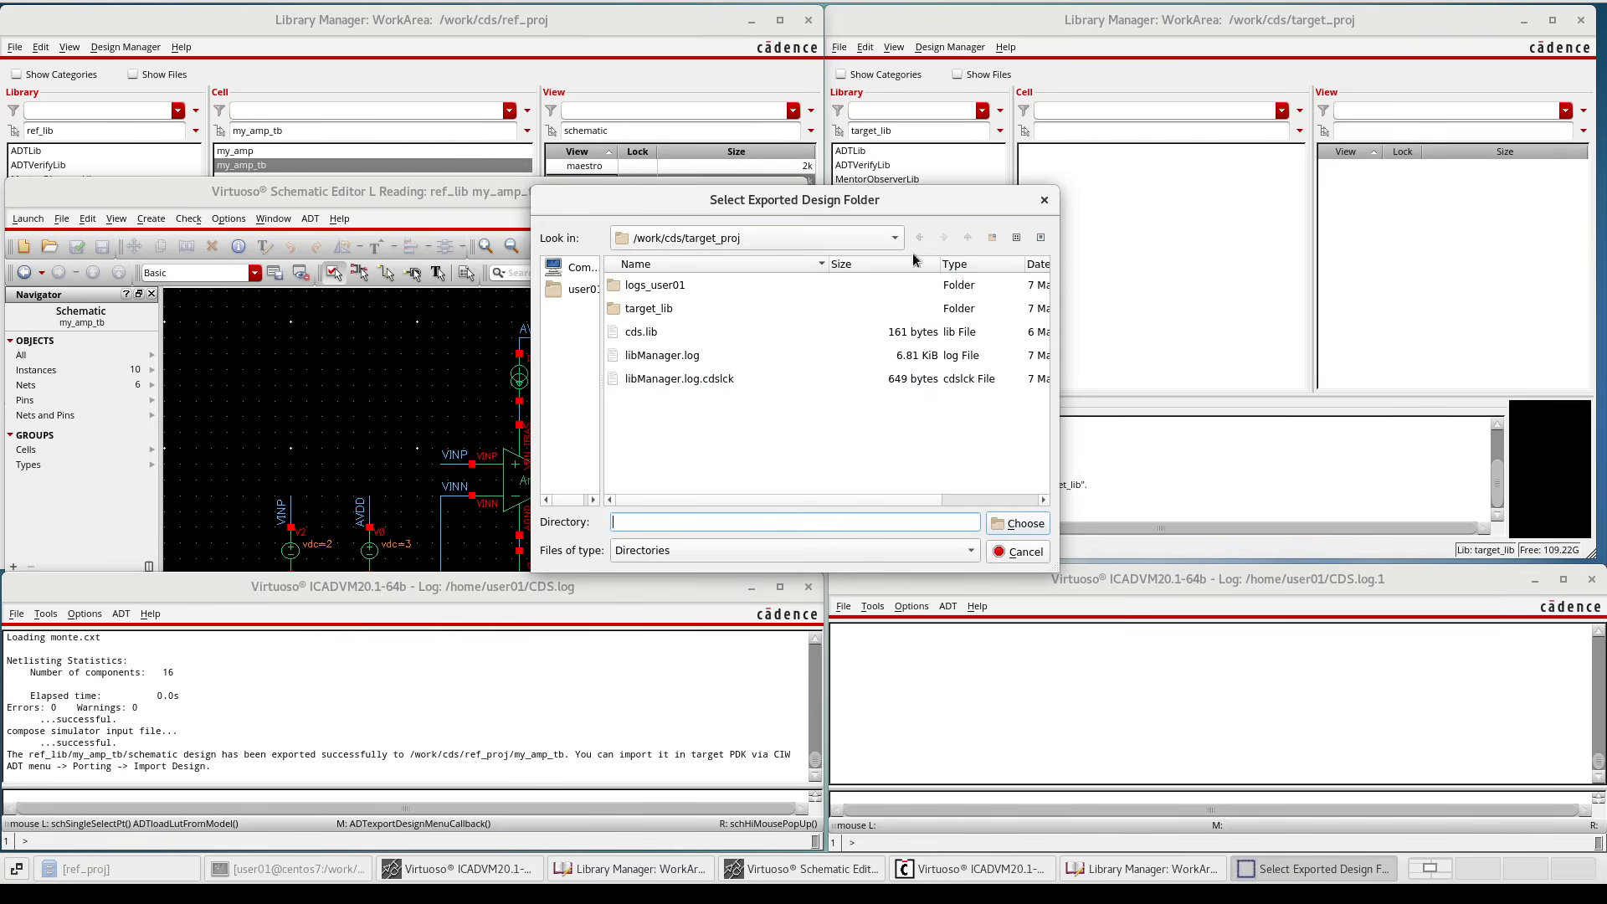
{"action": "left_click", "coordinate": [967, 240]}
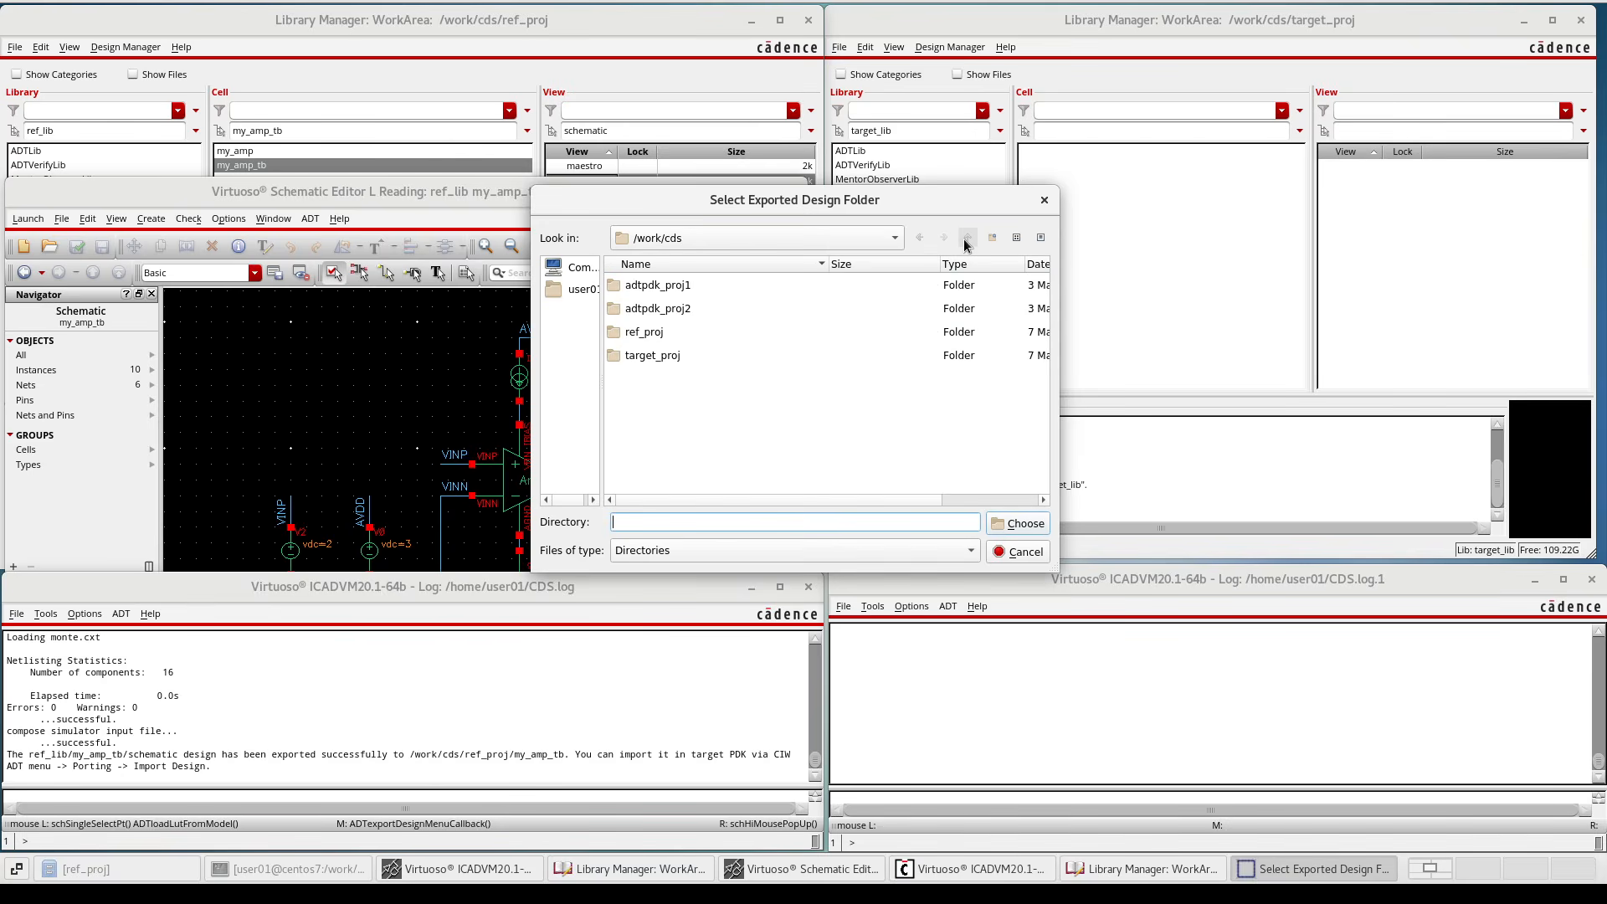
{"action": "double_click", "coordinate": [719, 333]}
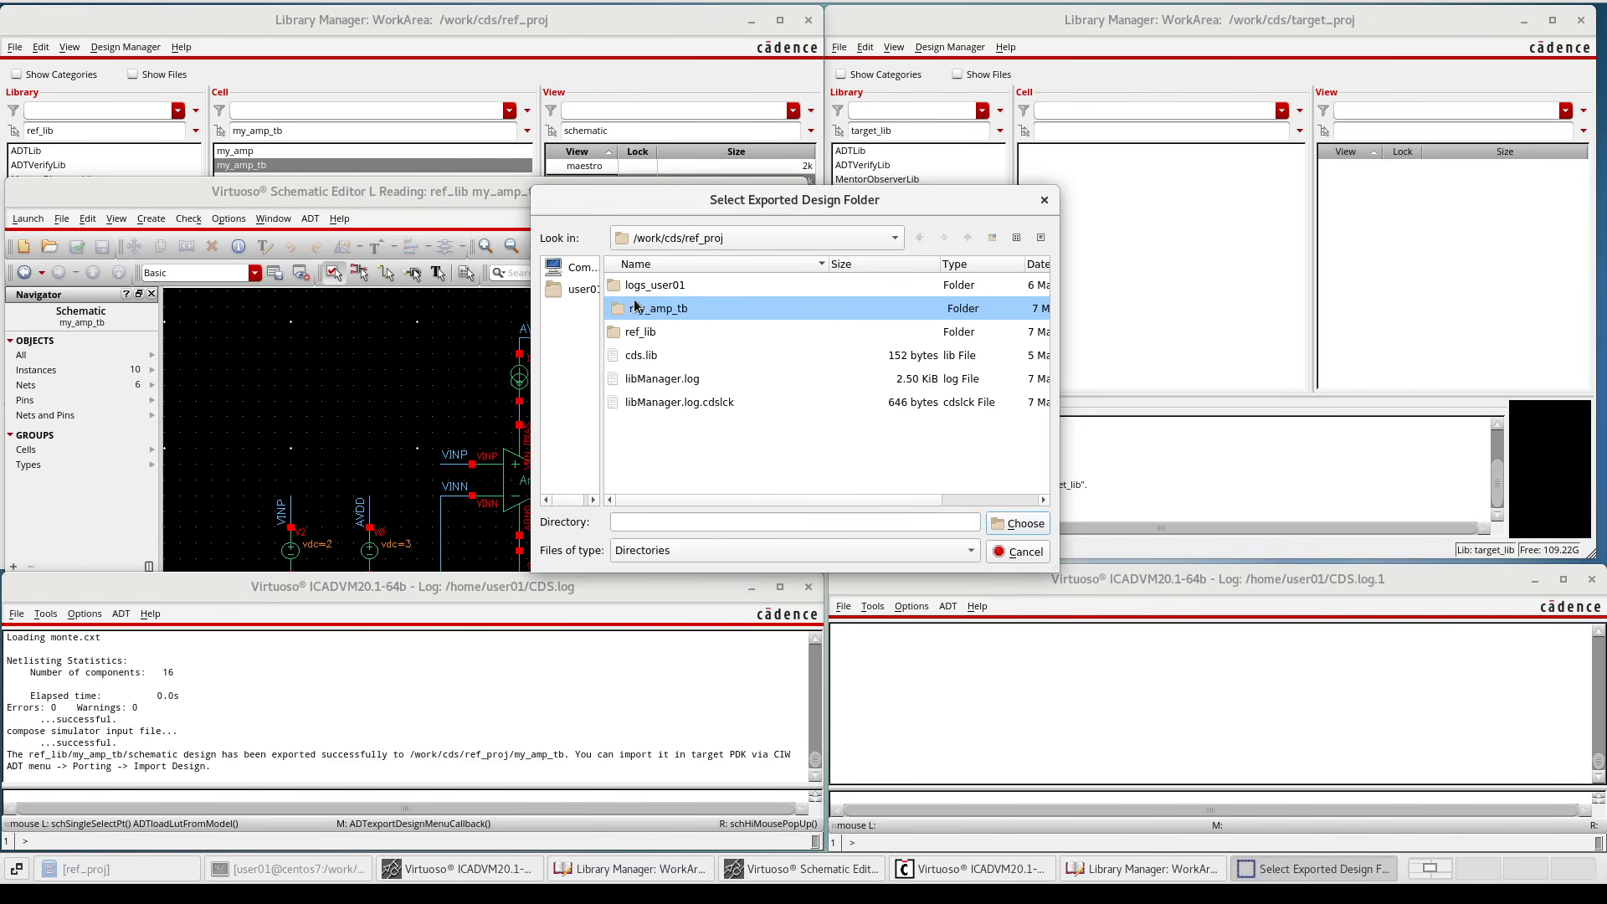
{"action": "left_click", "coordinate": [675, 312]}
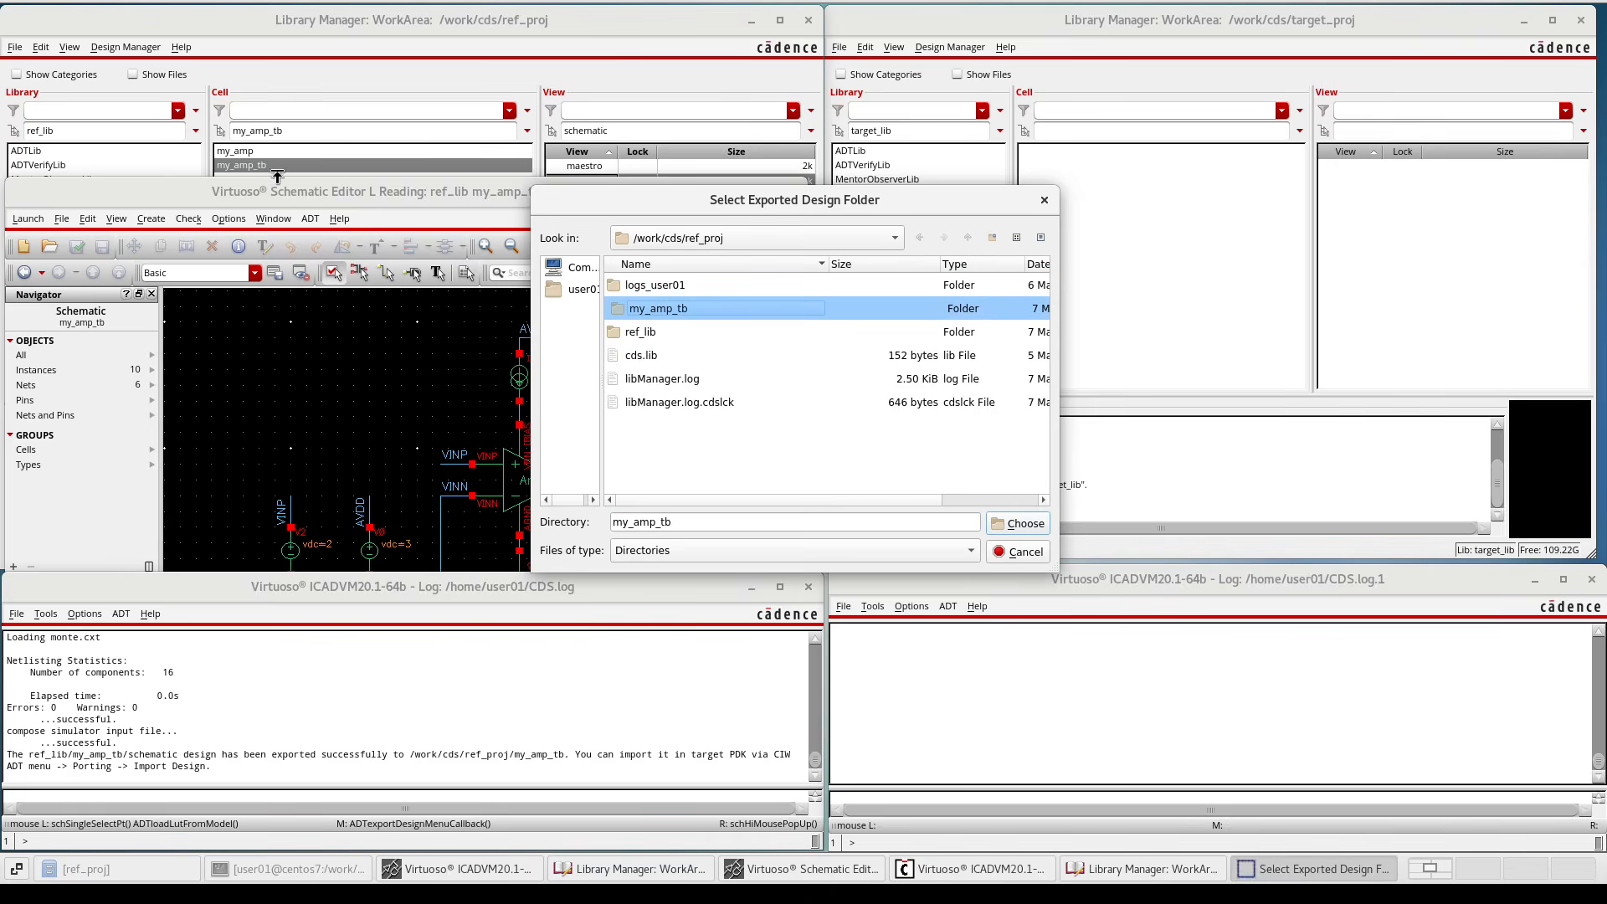
{"action": "left_click", "coordinate": [276, 180]}
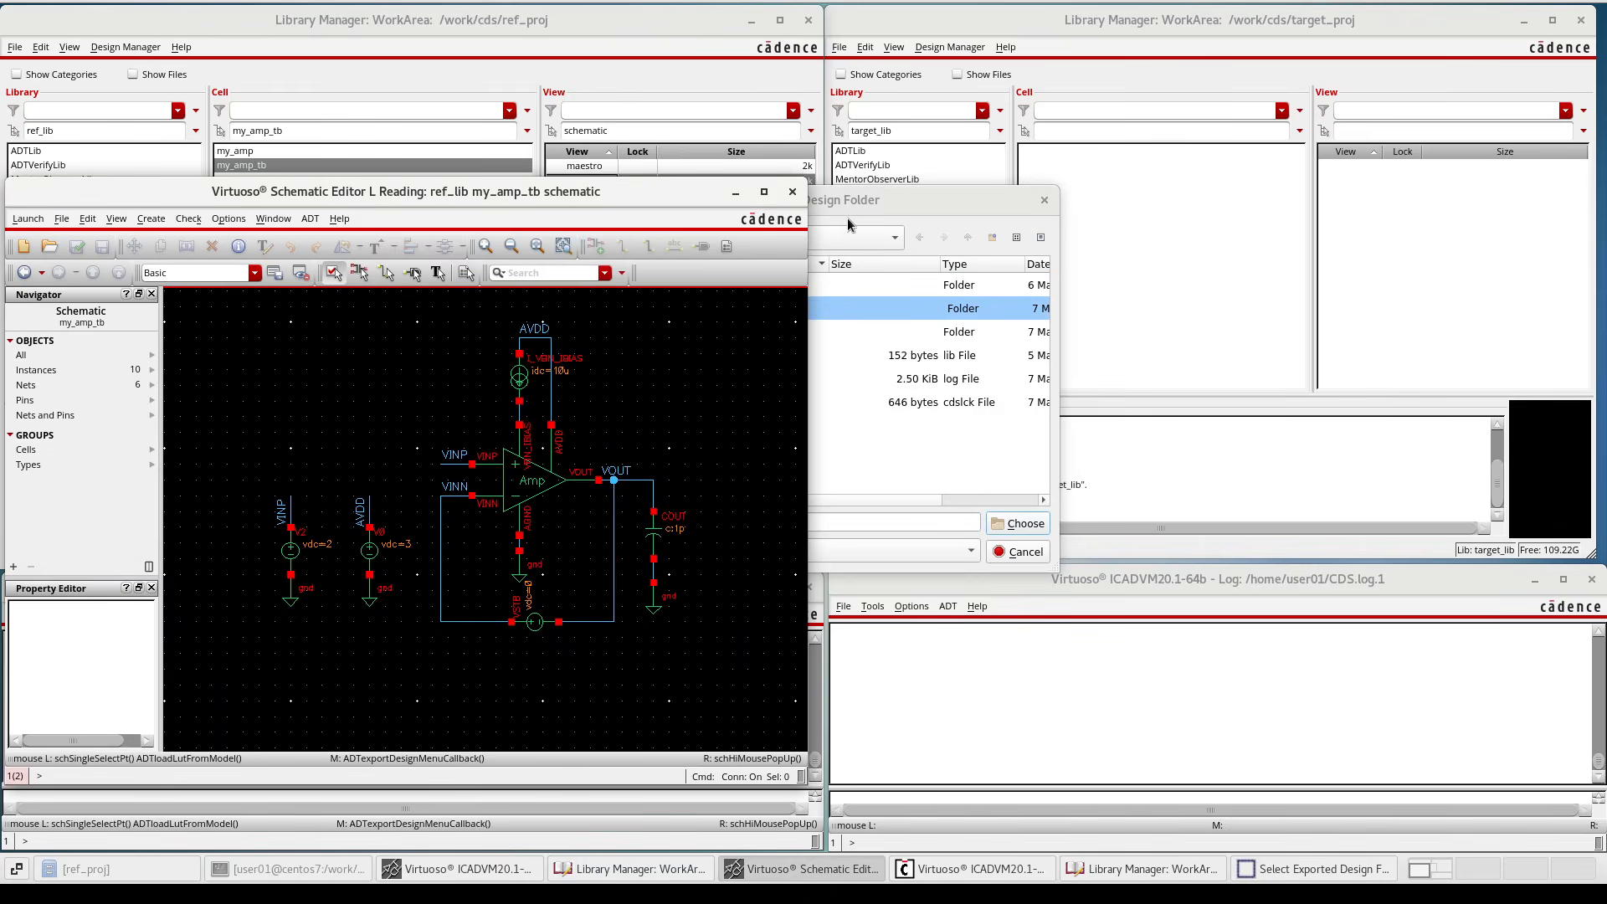
{"action": "left_click", "coordinate": [879, 210]}
{"action": "left_click", "coordinate": [1021, 524]}
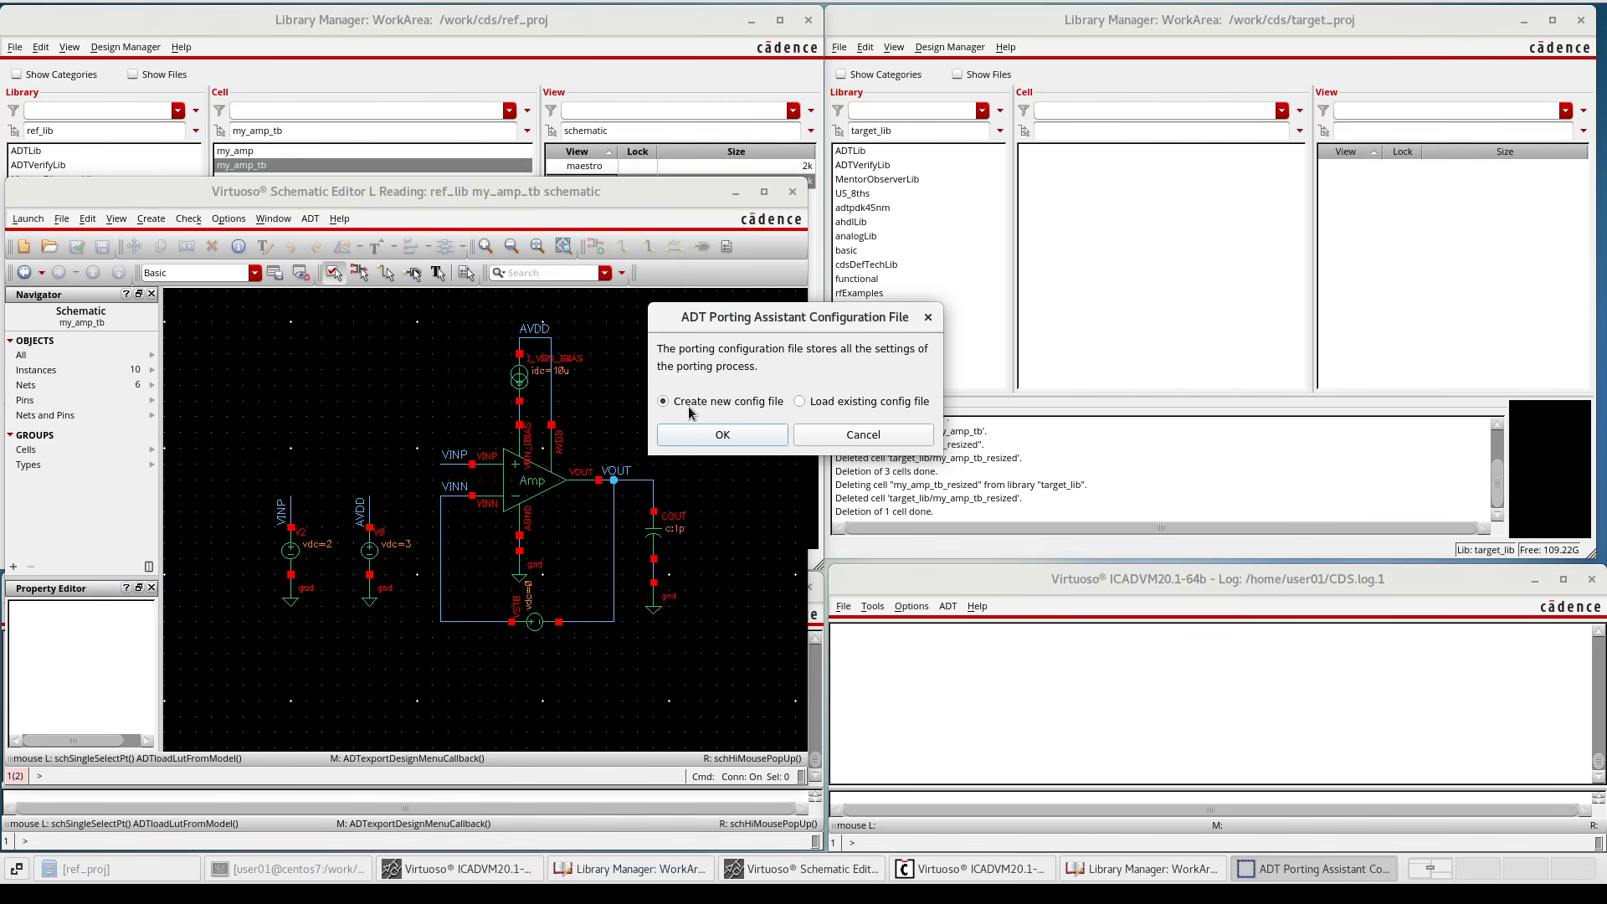
Create a new porting configuration file named porting_wo_luts.json in the my_amp_tb folder
{"action": "left_click", "coordinate": [746, 433]}
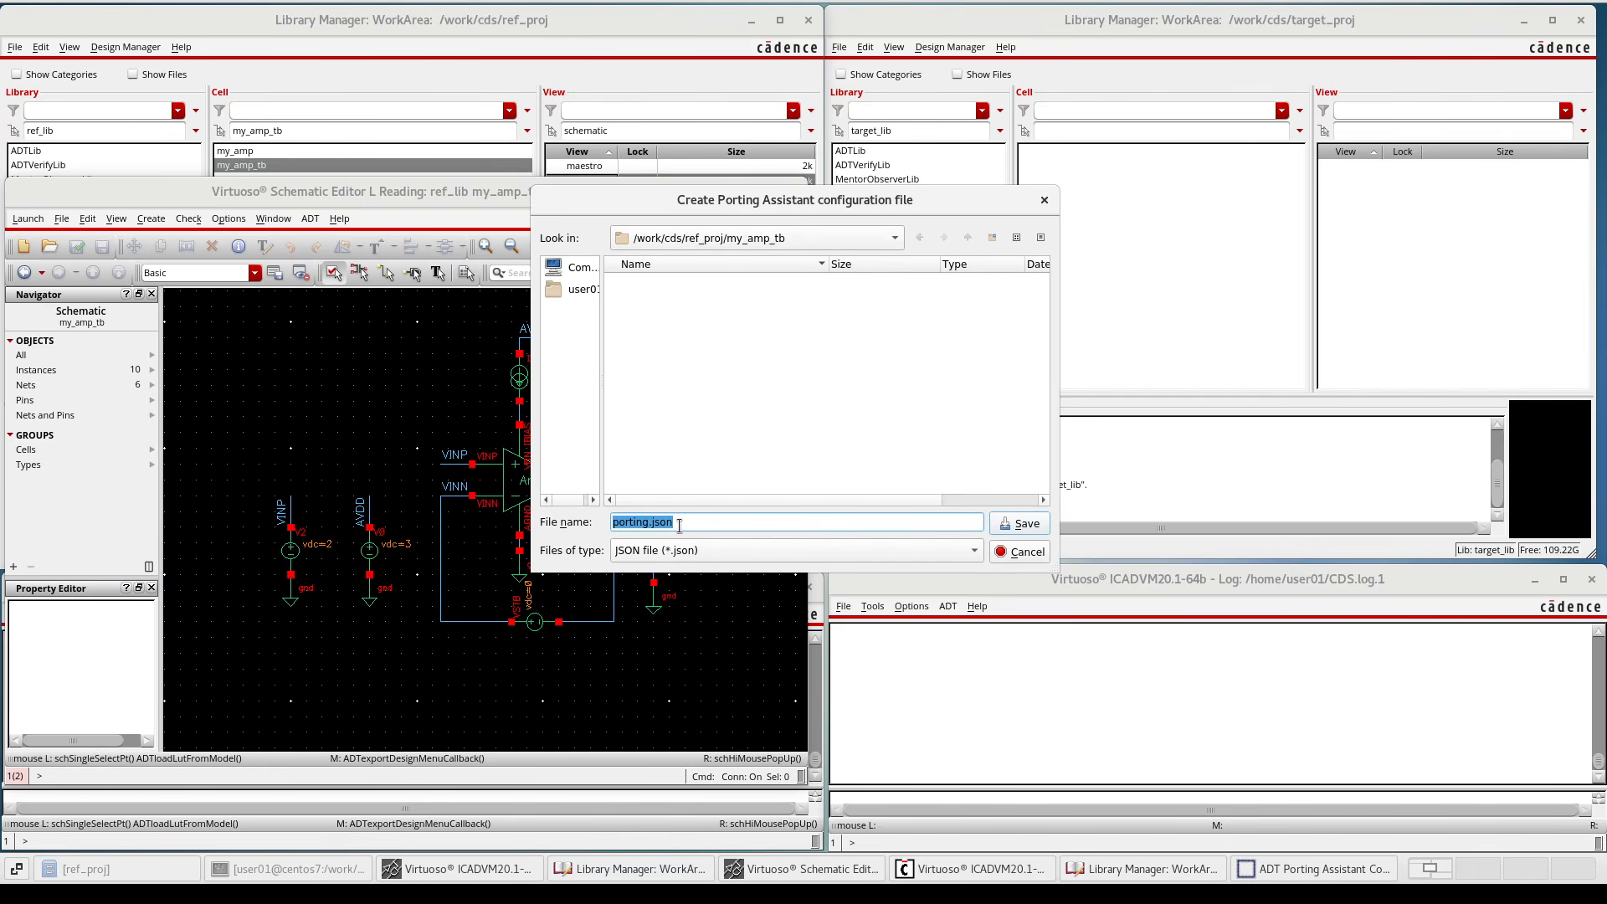
{"action": "left_click", "coordinate": [647, 523]}
{"action": "type", "text": "_wo_luts"}
{"action": "left_click", "coordinate": [1020, 524]}
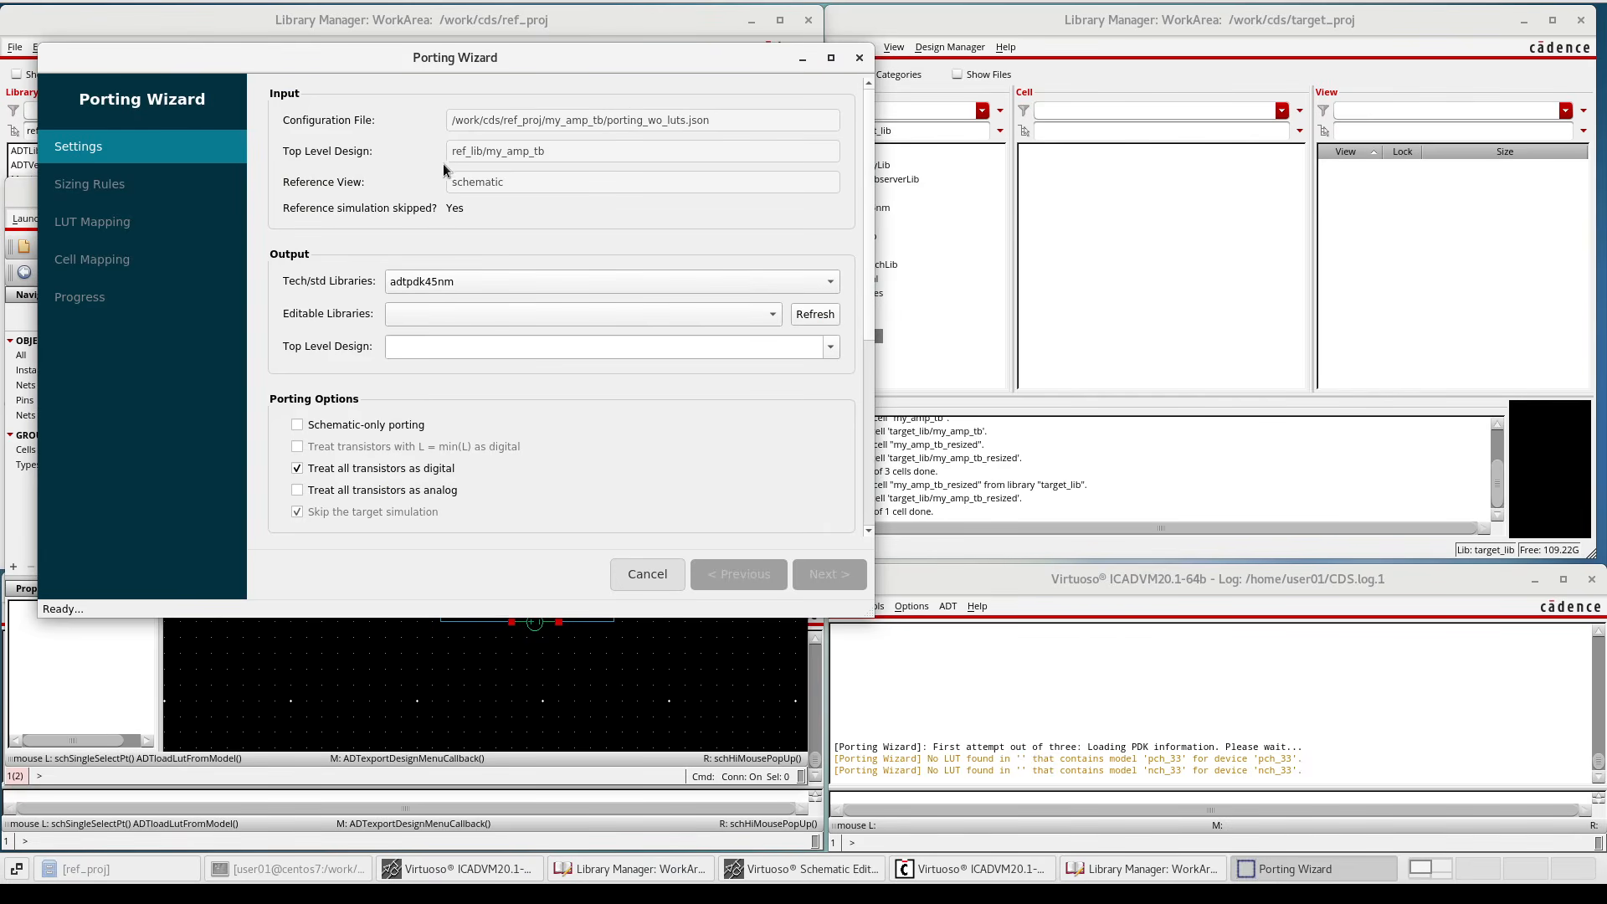
Select target_lib as the editable library for the porting output
{"action": "left_click", "coordinate": [415, 315]}
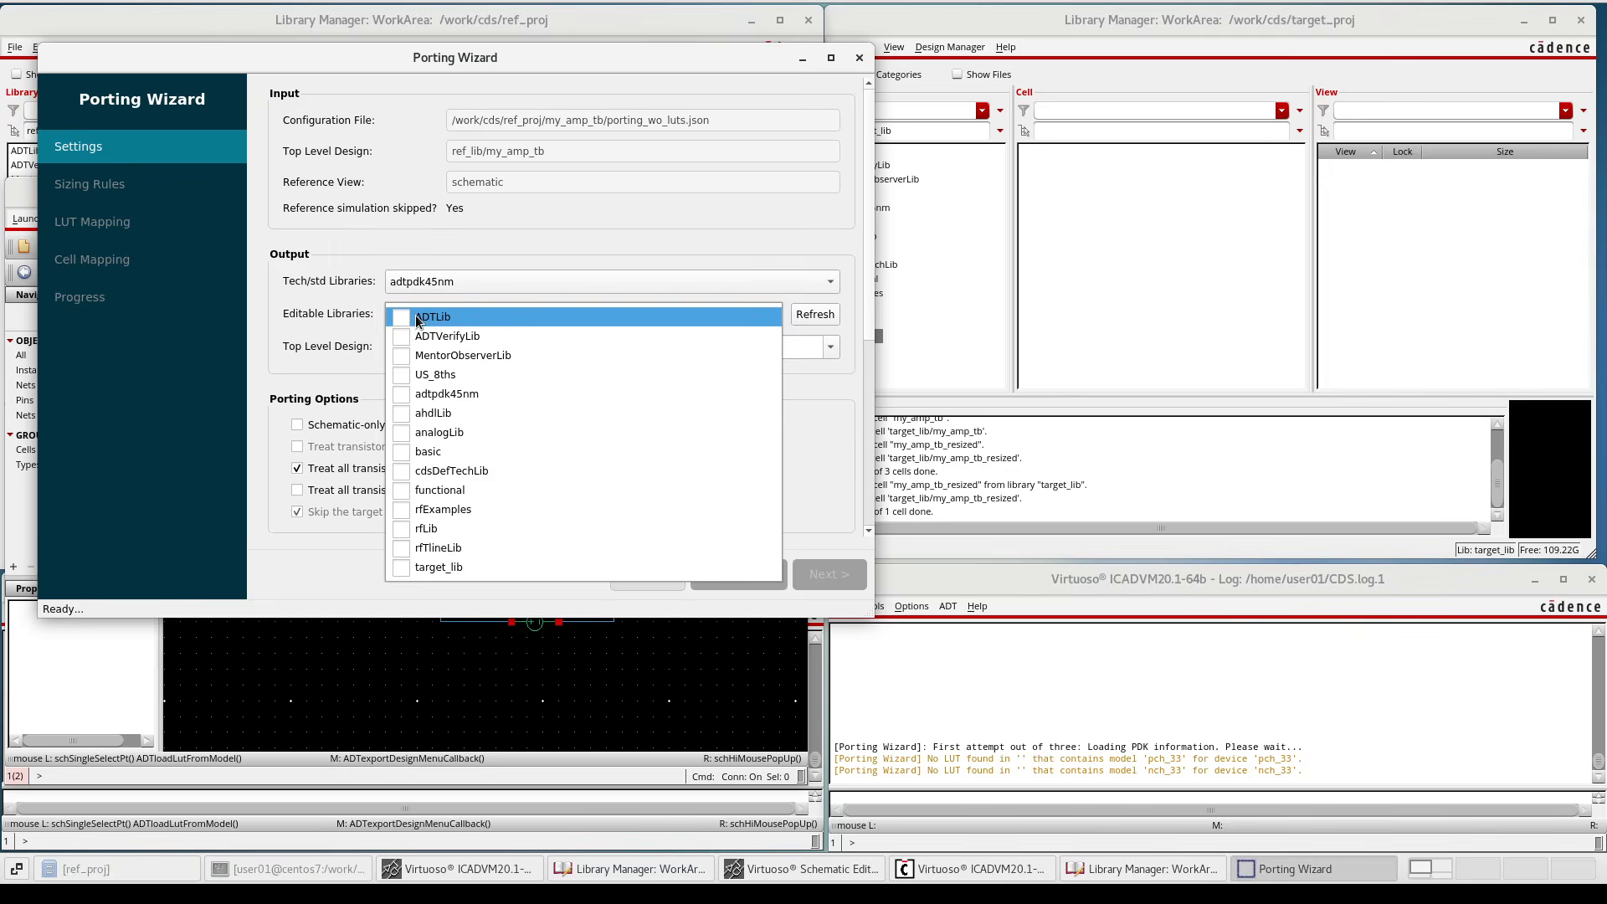
{"action": "left_click", "coordinate": [402, 568]}
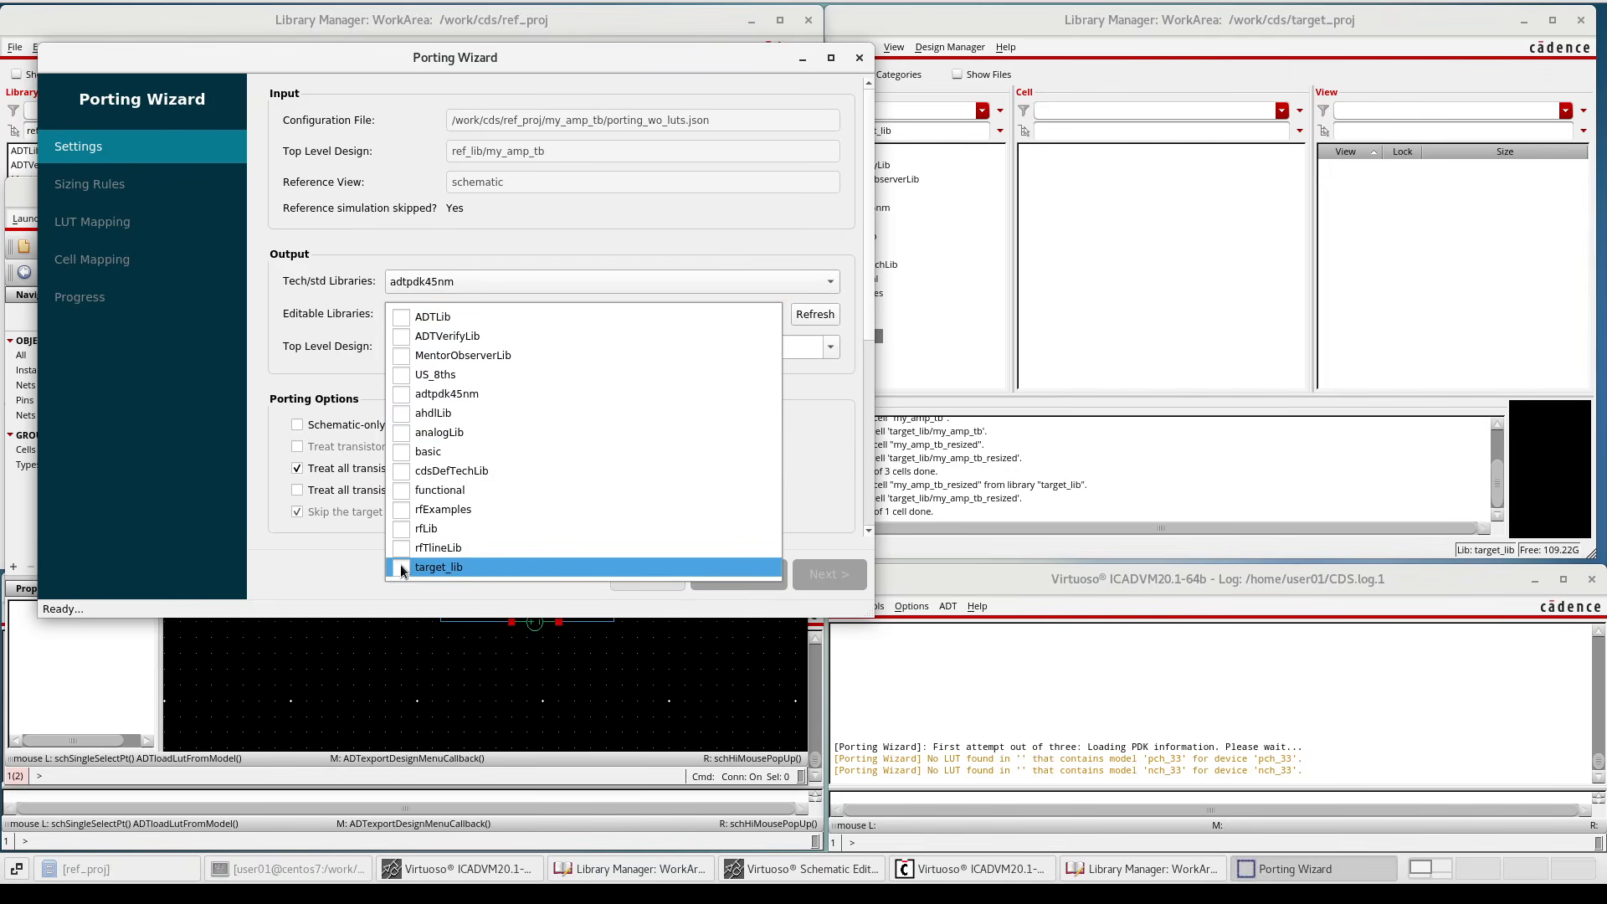
{"action": "left_click", "coordinate": [339, 563]}
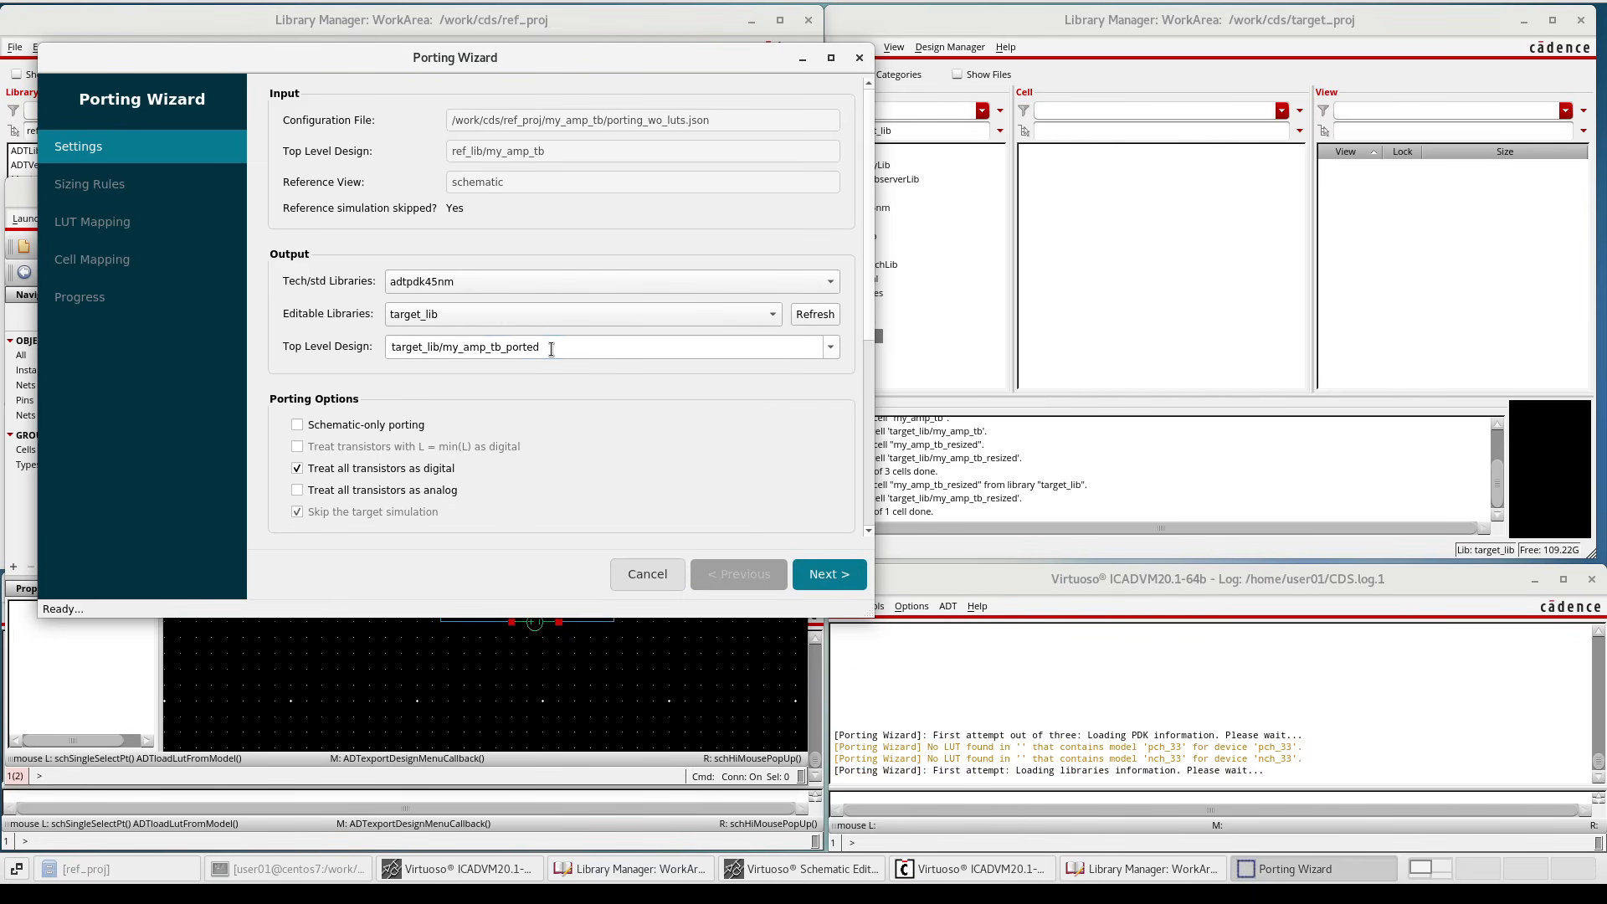
Set the output top level design to target_lib/my_amp_tb_wo_luts
{"action": "left_click", "coordinate": [552, 349]}
{"action": "key", "text": "BackSpace"}
{"action": "key", "text": "BackSpace"}
{"action": "key", "text": "BackSpace"}
{"action": "key", "text": "BackSpace"}
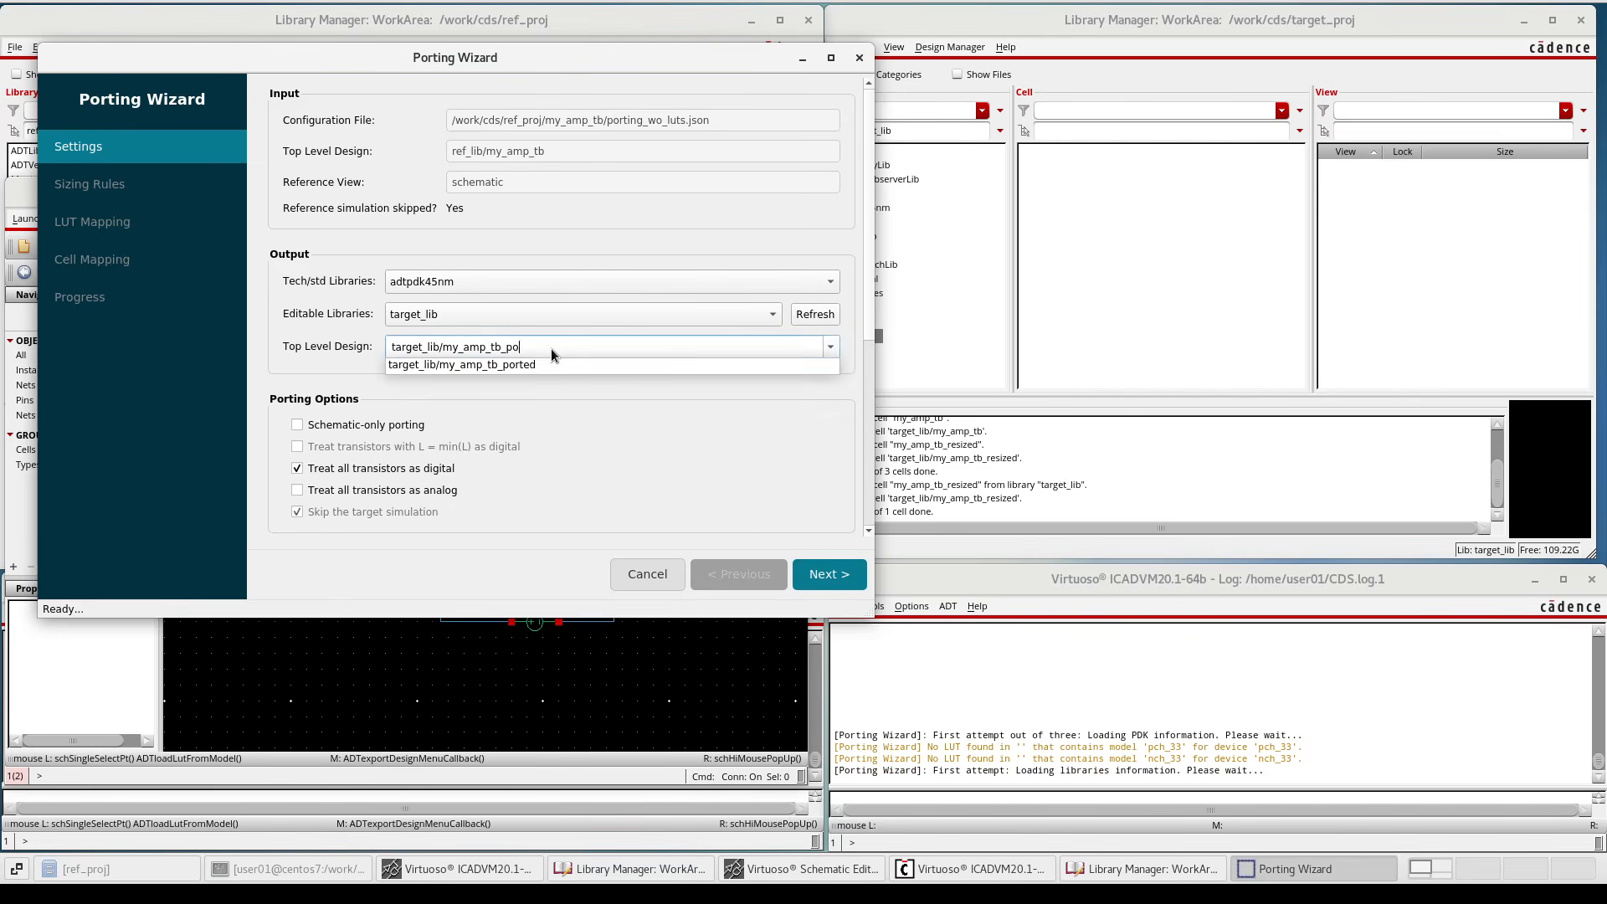
{"action": "type", "text": "_wo_luts"}
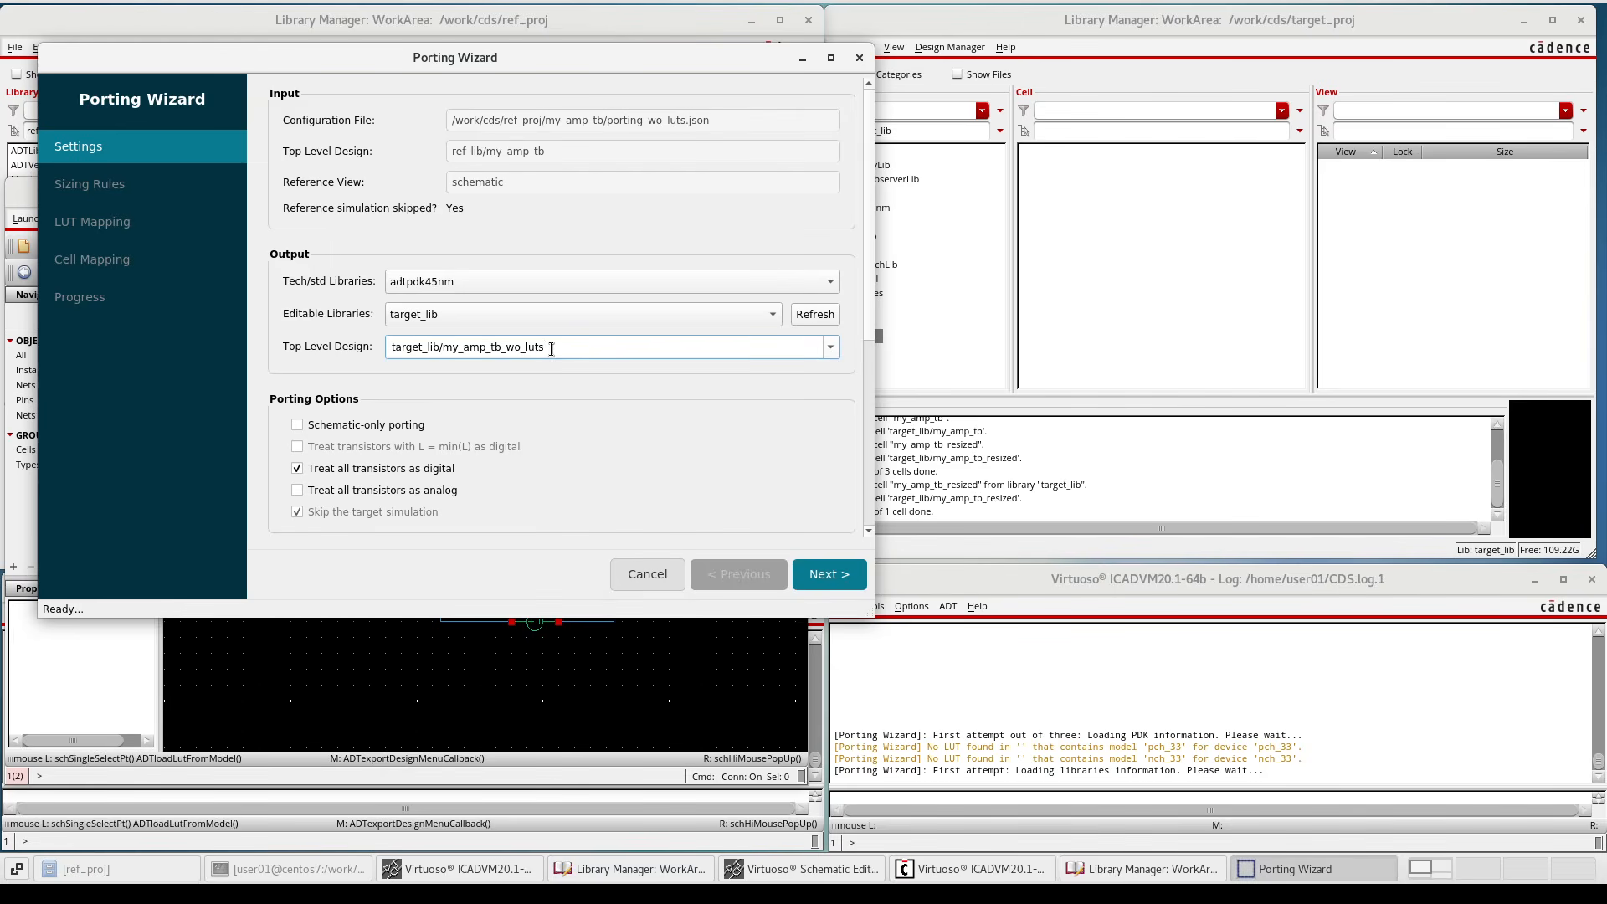
Enable schematic-only porting and accept the default sizing rules to reach the LUT mapping
{"action": "left_click", "coordinate": [343, 425]}
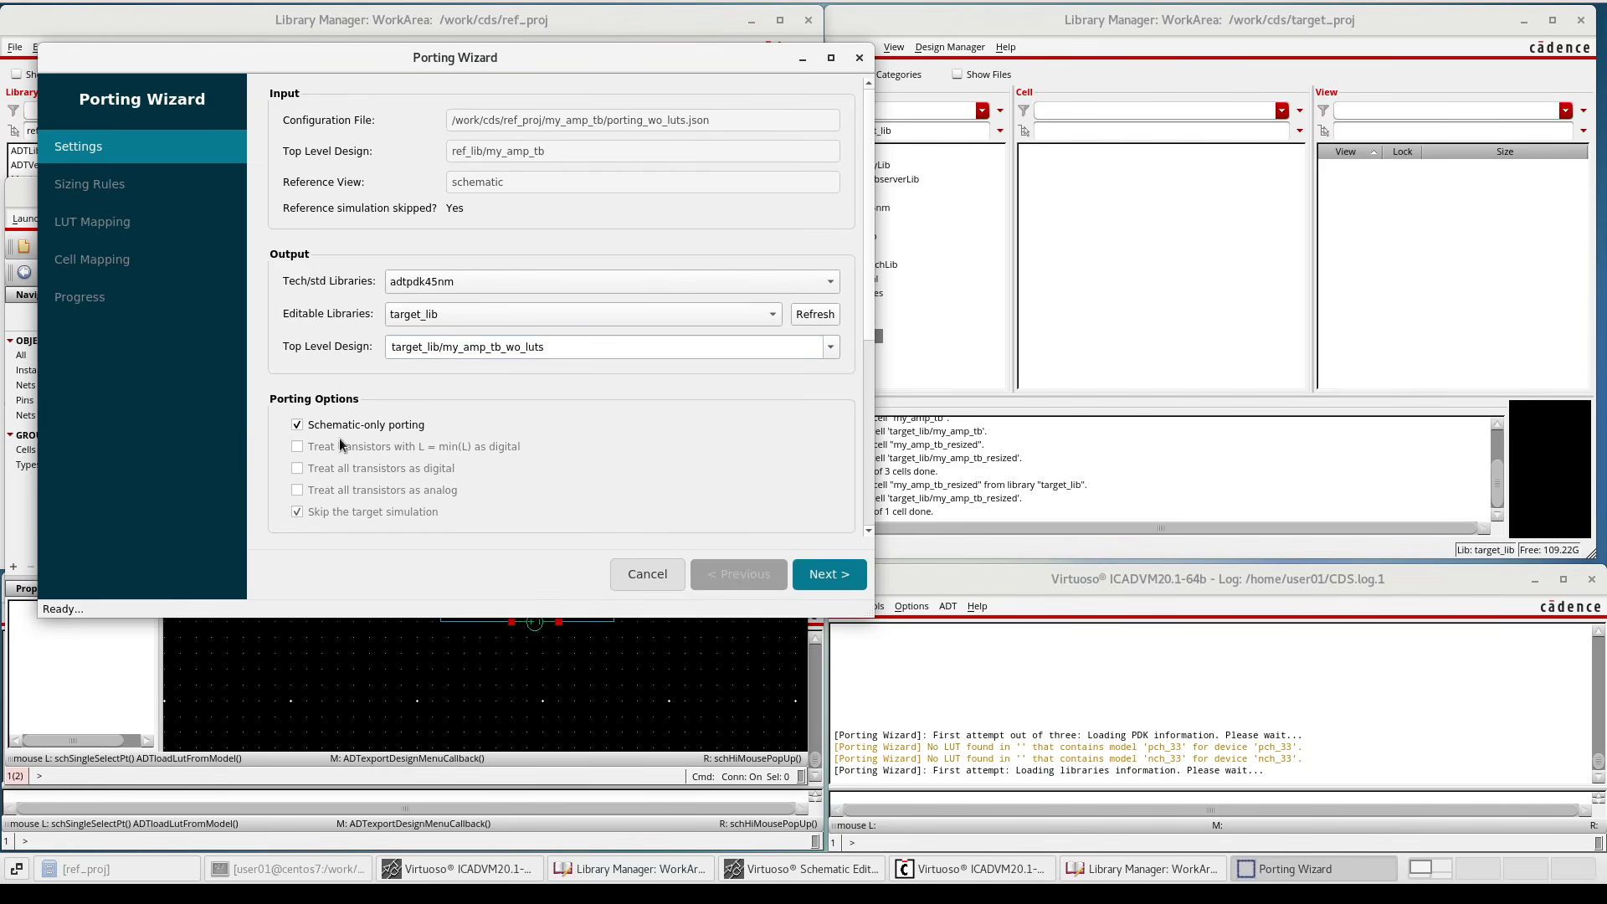
{"action": "left_click_drag", "start_coordinate": [869, 287], "coordinate": [872, 254]}
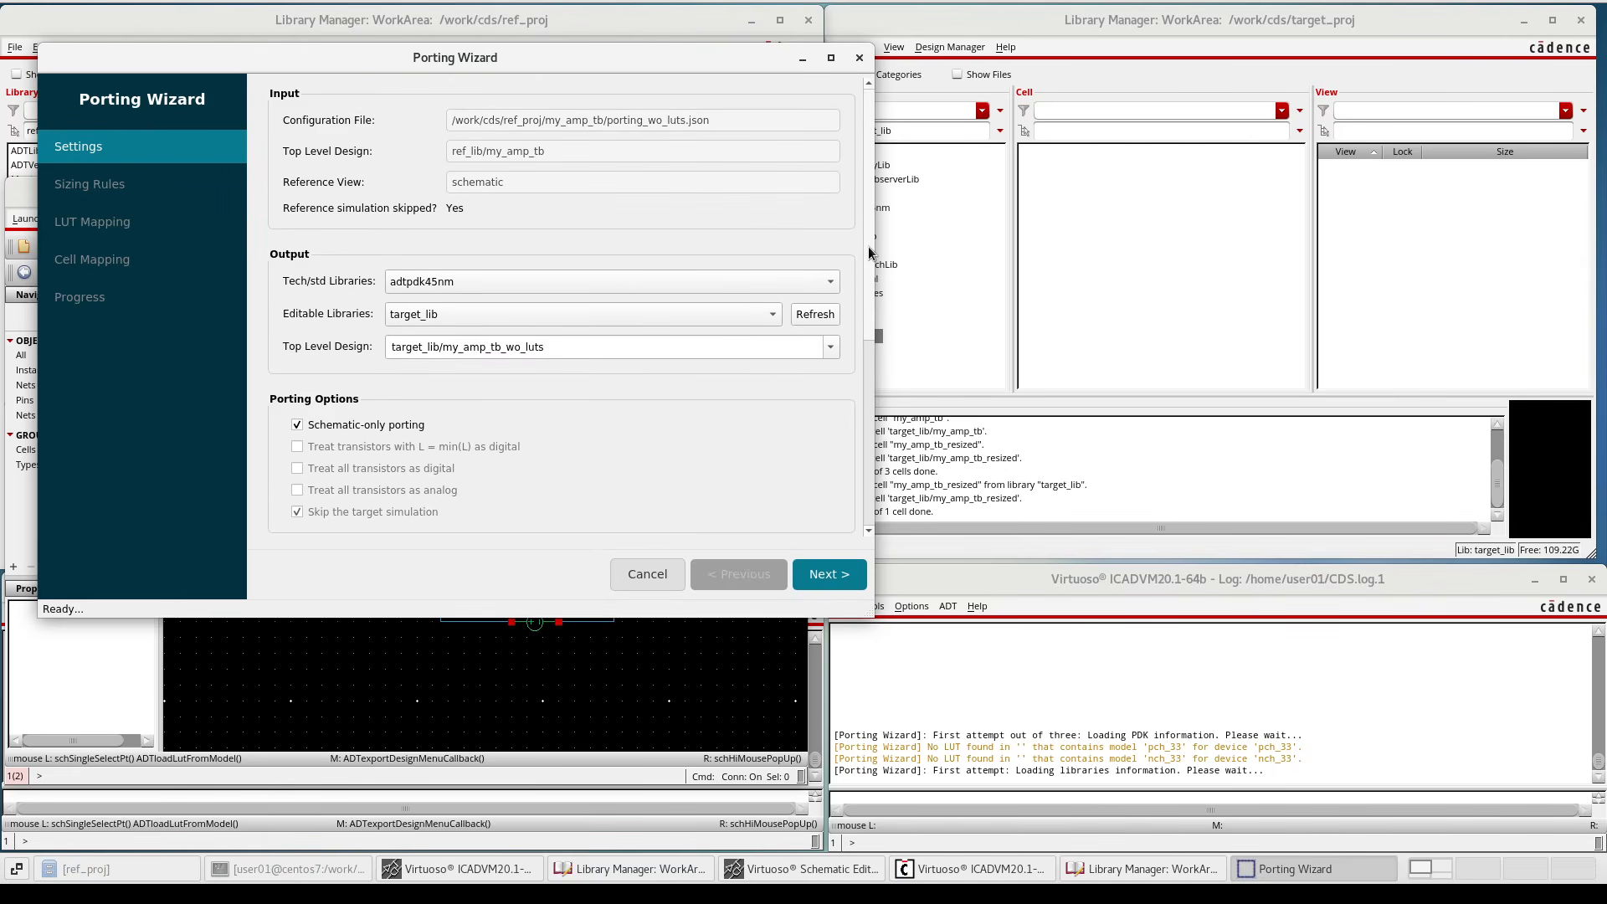
{"action": "left_click", "coordinate": [843, 584]}
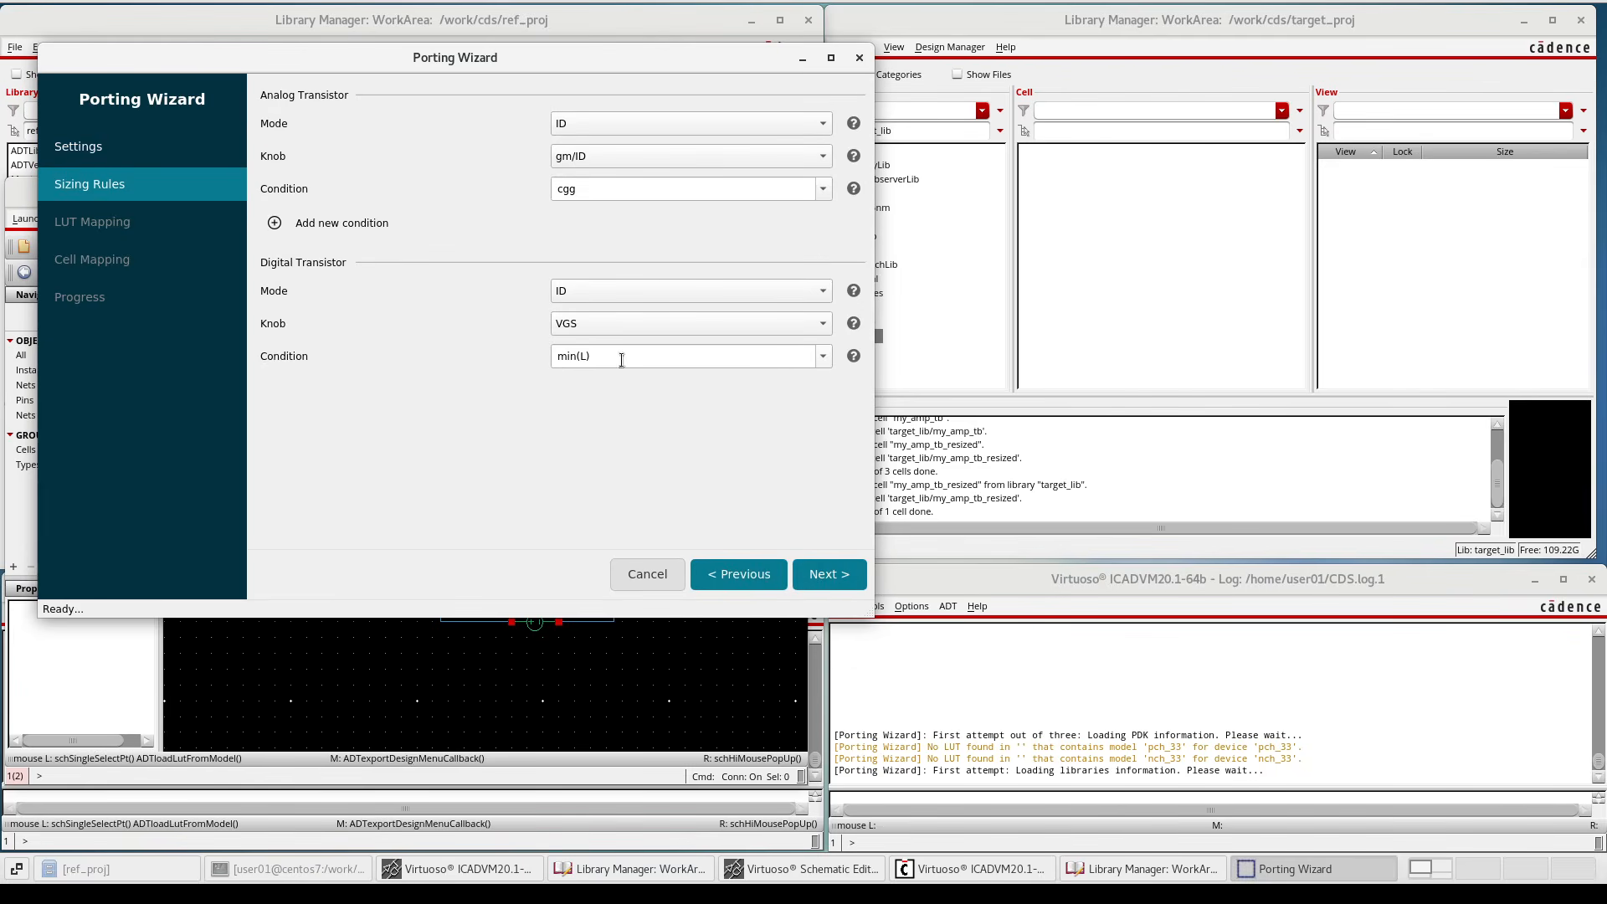
{"action": "left_click", "coordinate": [824, 575]}
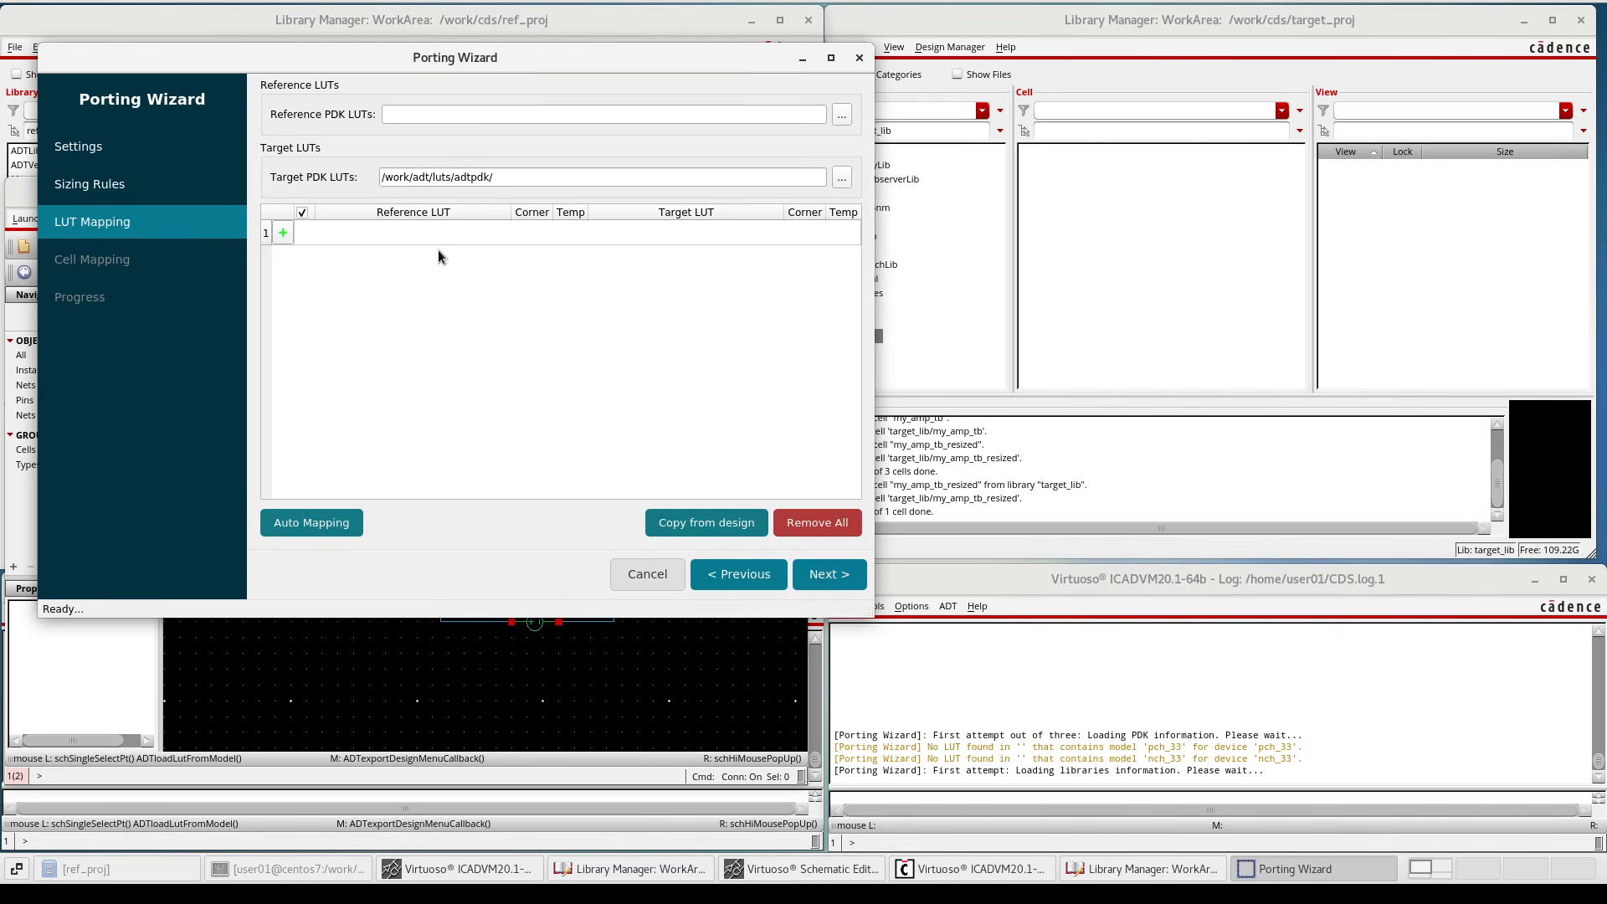
Clear the target PDK LUTs path and proceed to the cell mapping
{"action": "left_click_drag", "start_coordinate": [504, 177], "coordinate": [380, 177]}
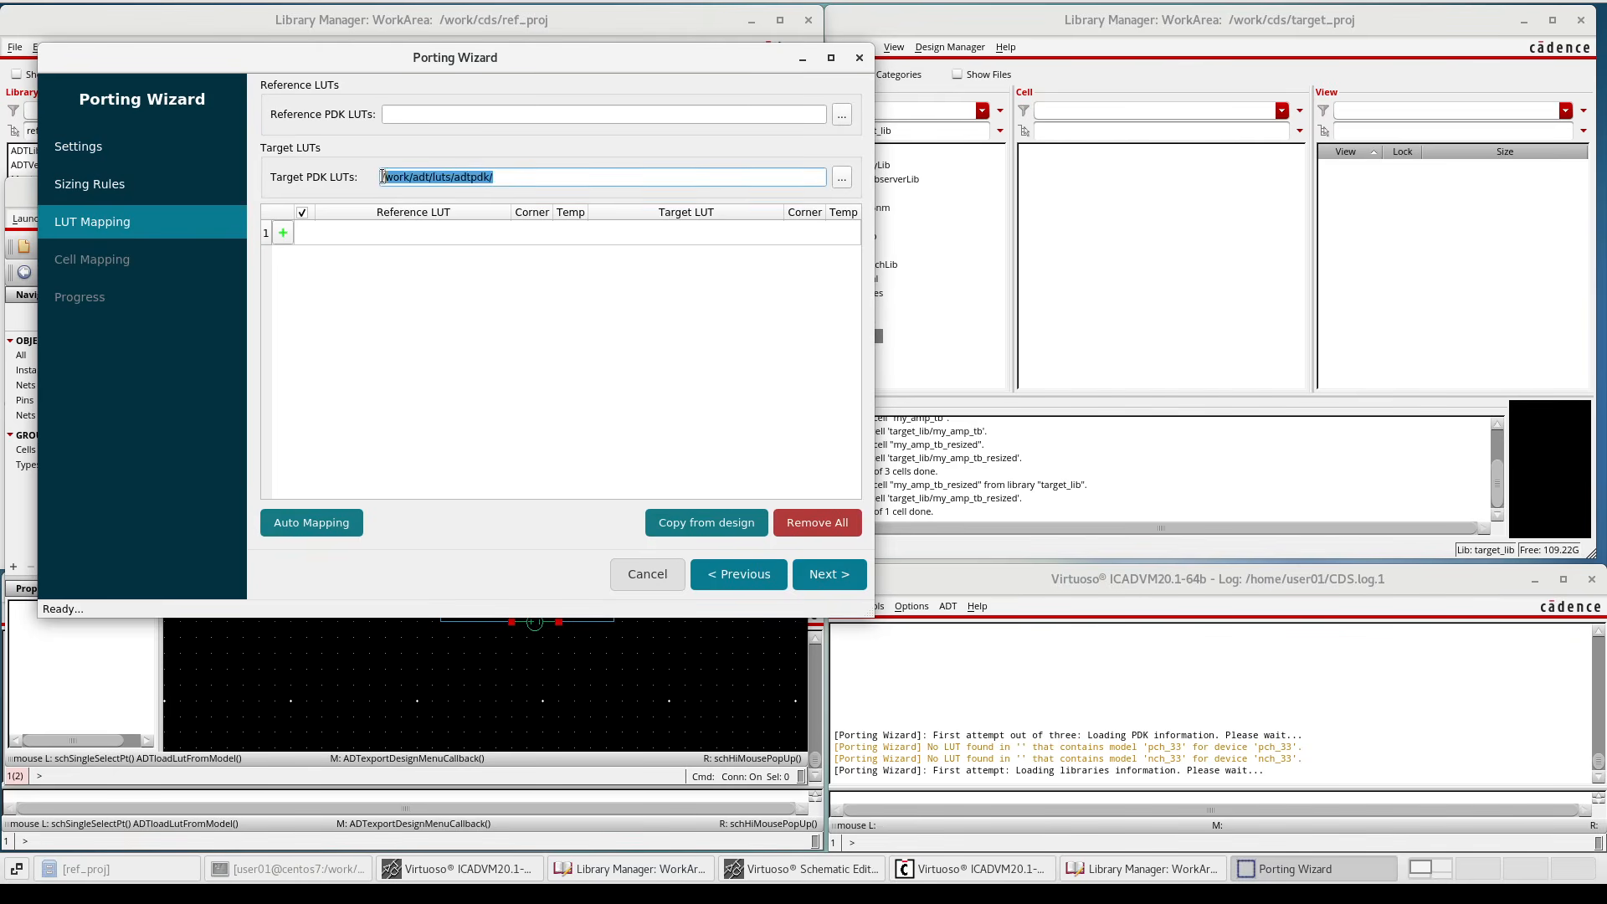
{"action": "key", "text": "BackSpace"}
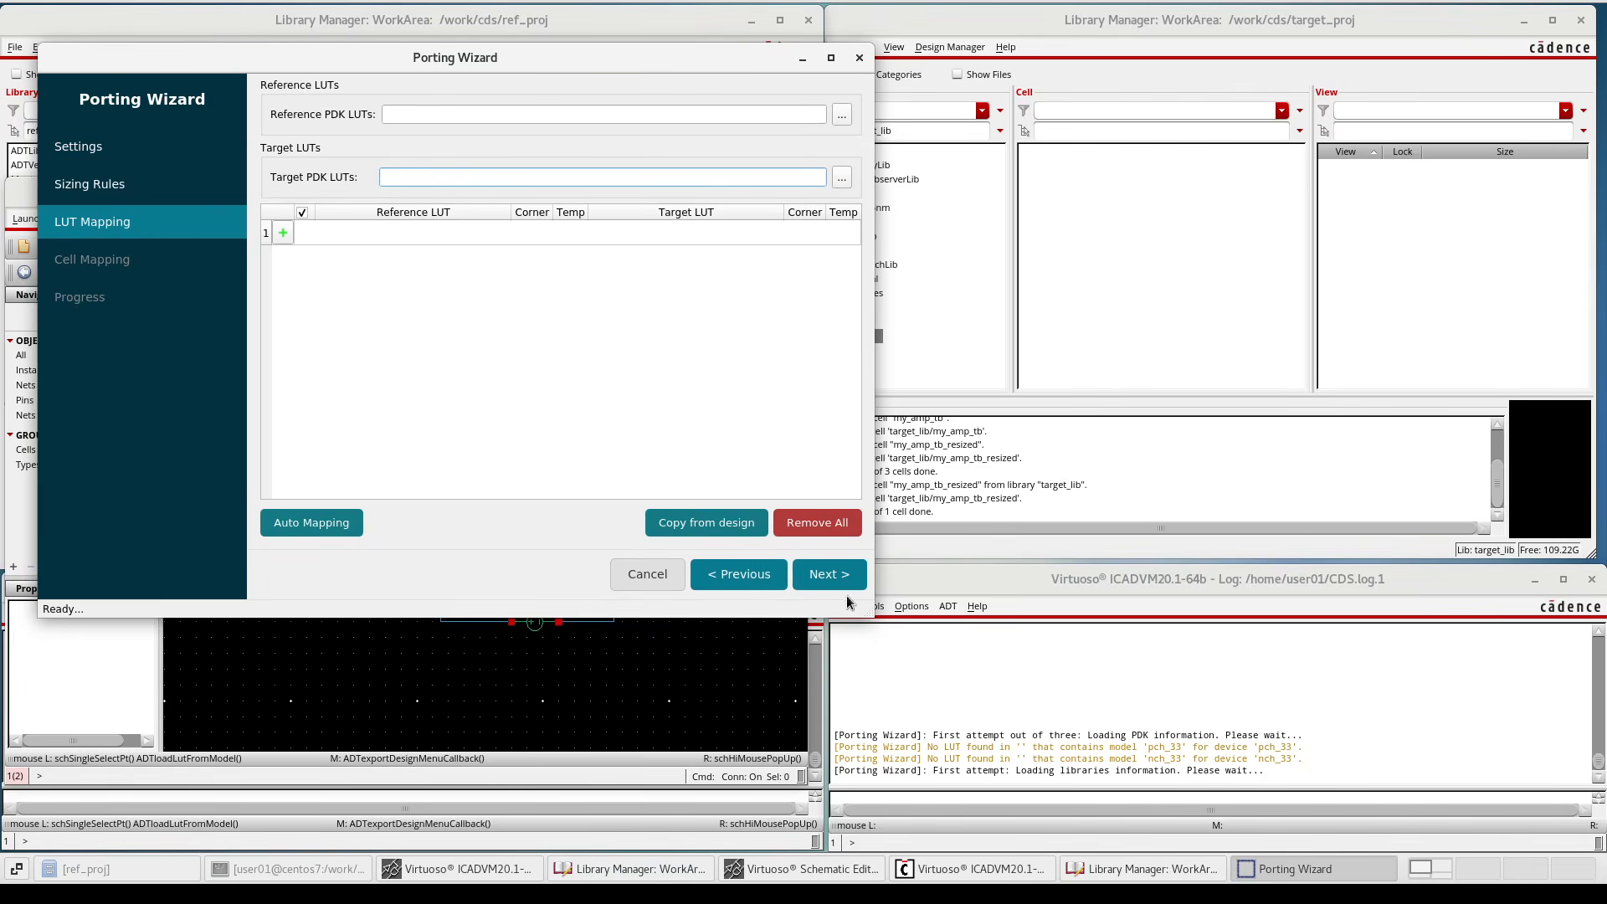
{"action": "left_click", "coordinate": [830, 578]}
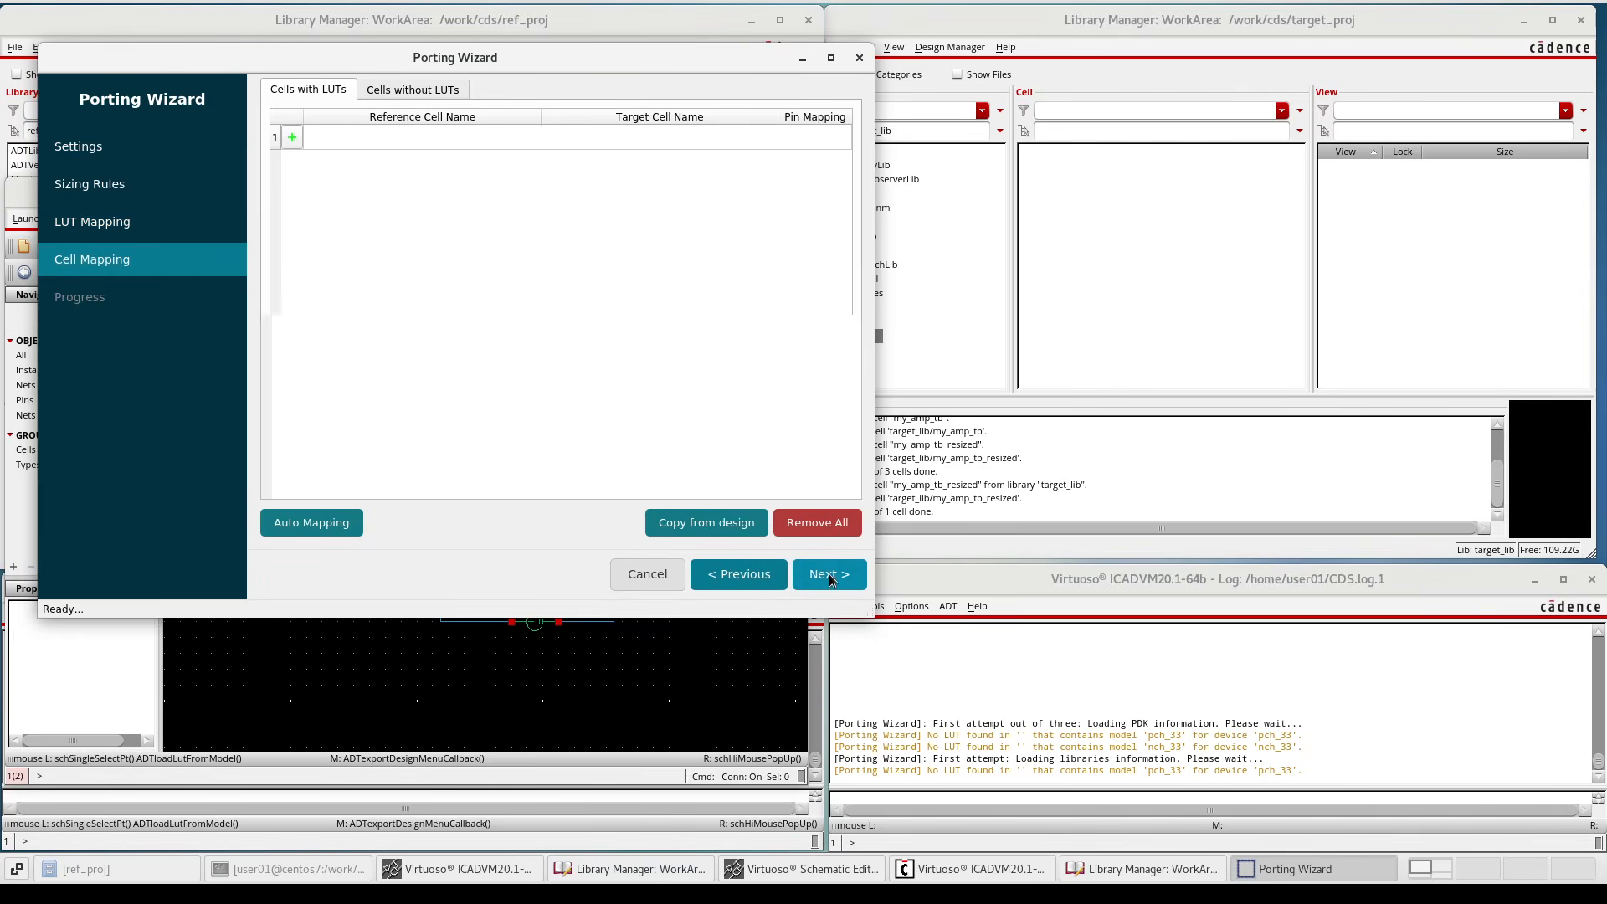
For cells without LUTs, map pch_33 to adtpdk45nm/pch_7T and nch_33 to adtpdk45nm/nch_6T
{"action": "left_click", "coordinate": [424, 93]}
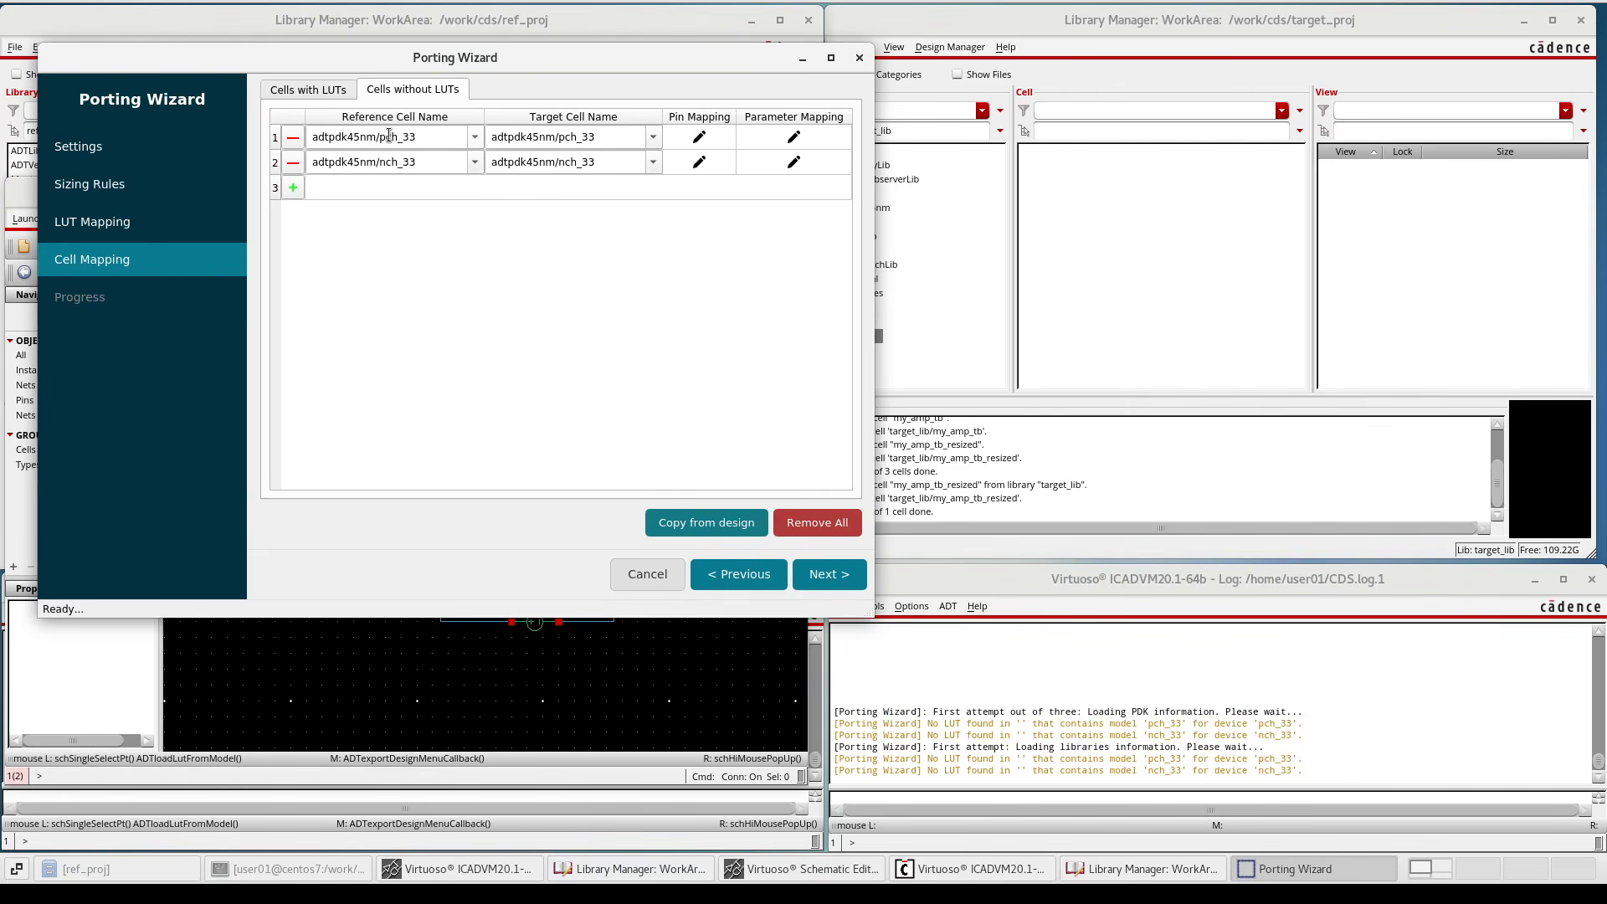
{"action": "left_click", "coordinate": [654, 138]}
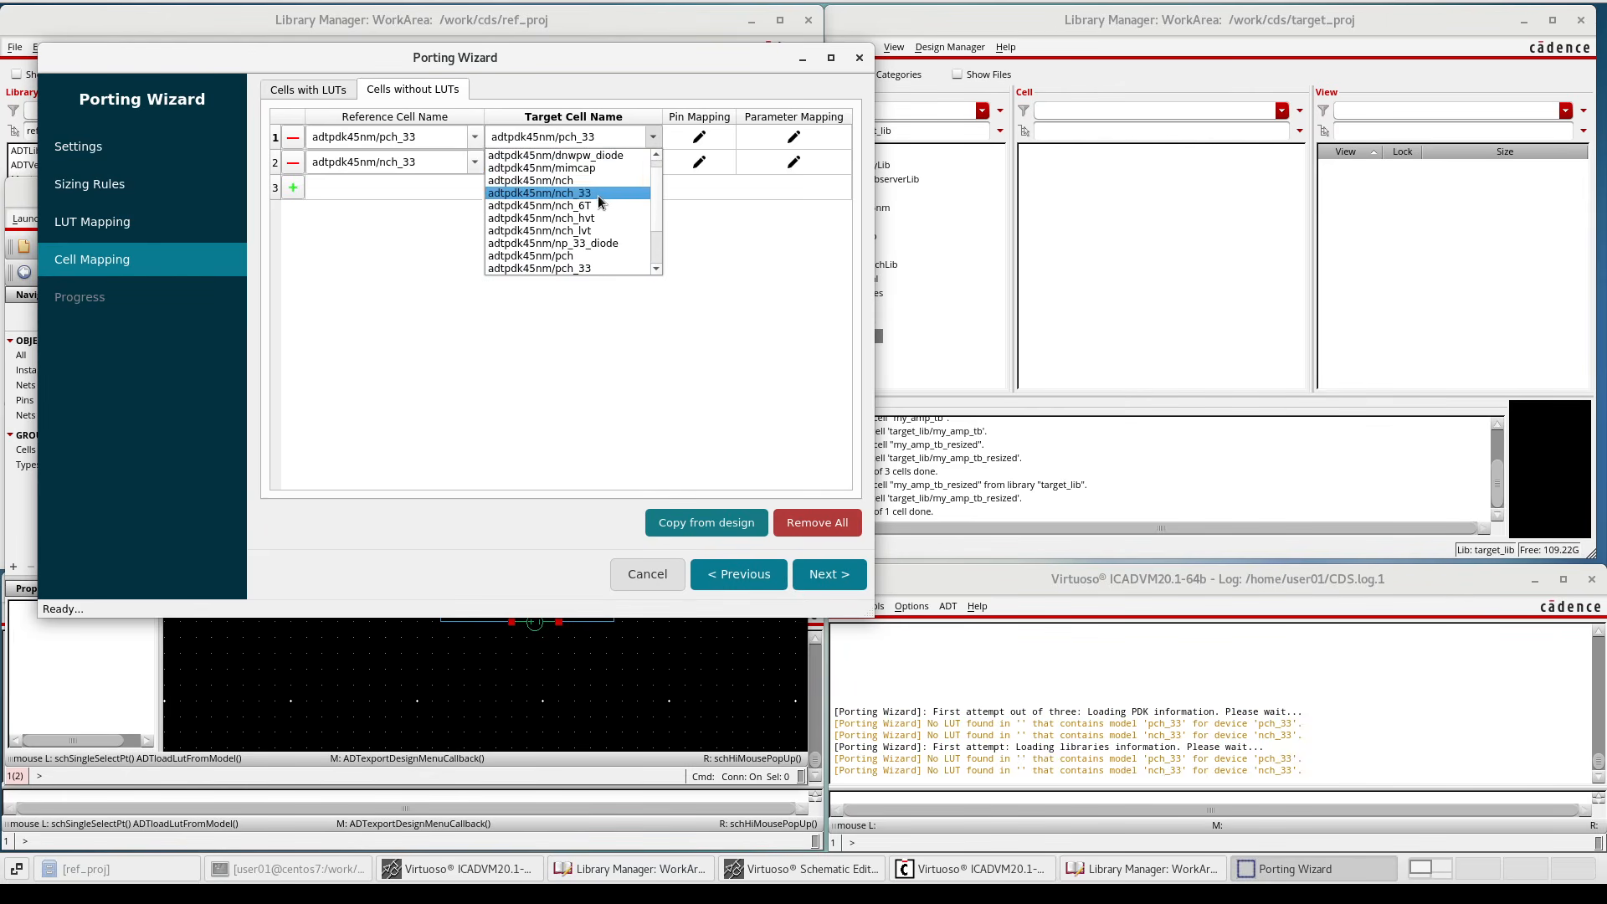
{"action": "scroll", "coordinate": [596, 224], "scroll_direction": "down", "scroll_amount": 2}
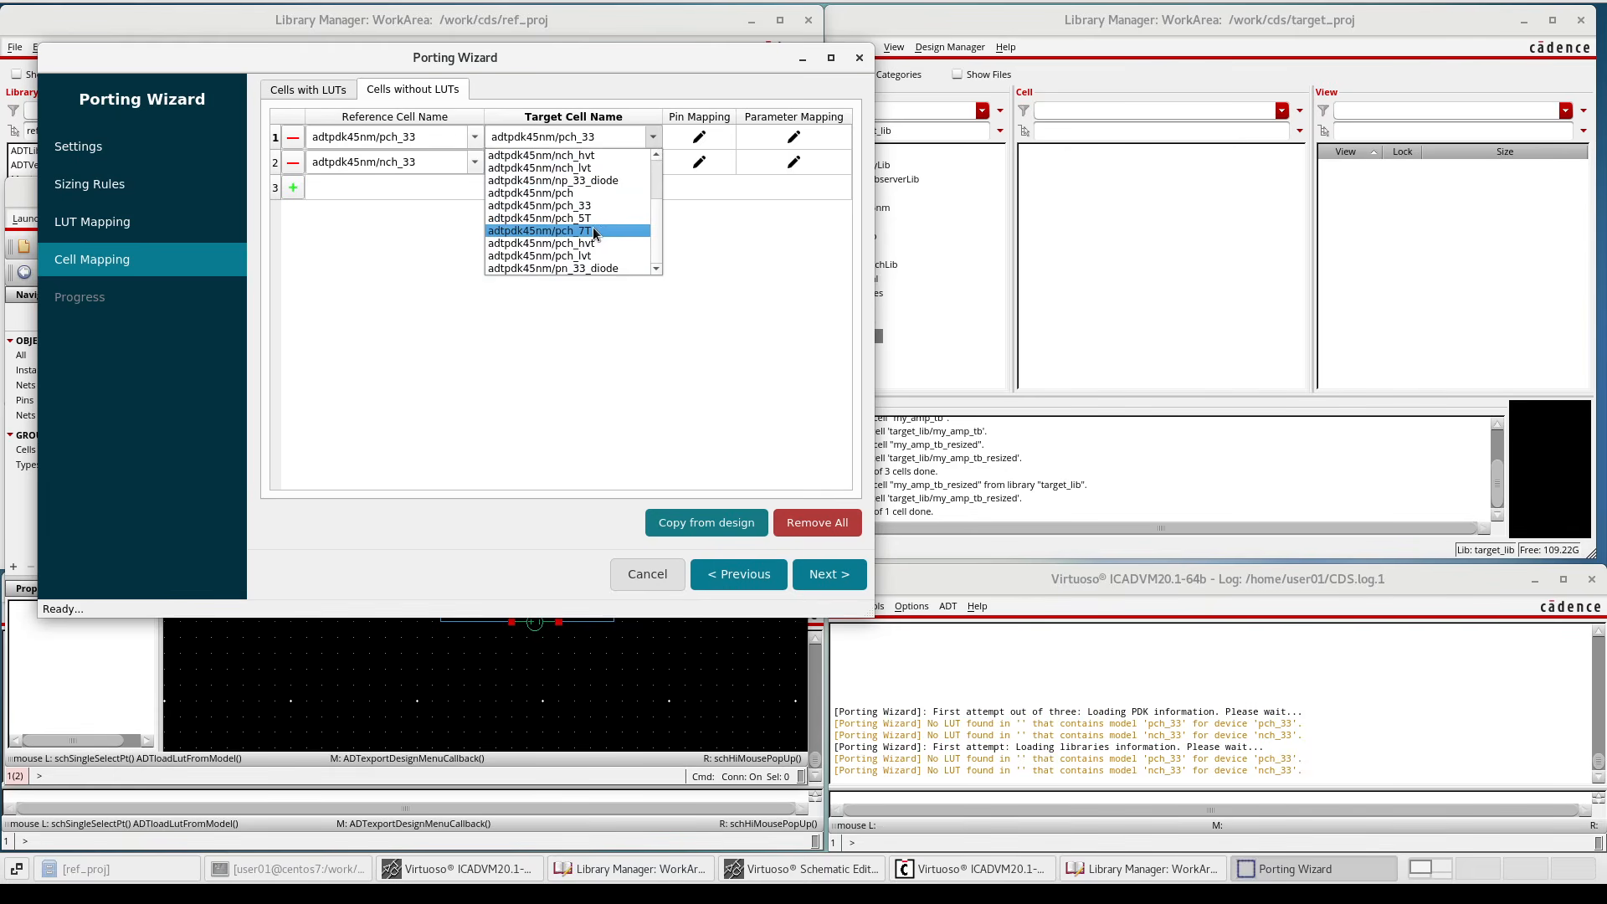
{"action": "left_click", "coordinate": [596, 231]}
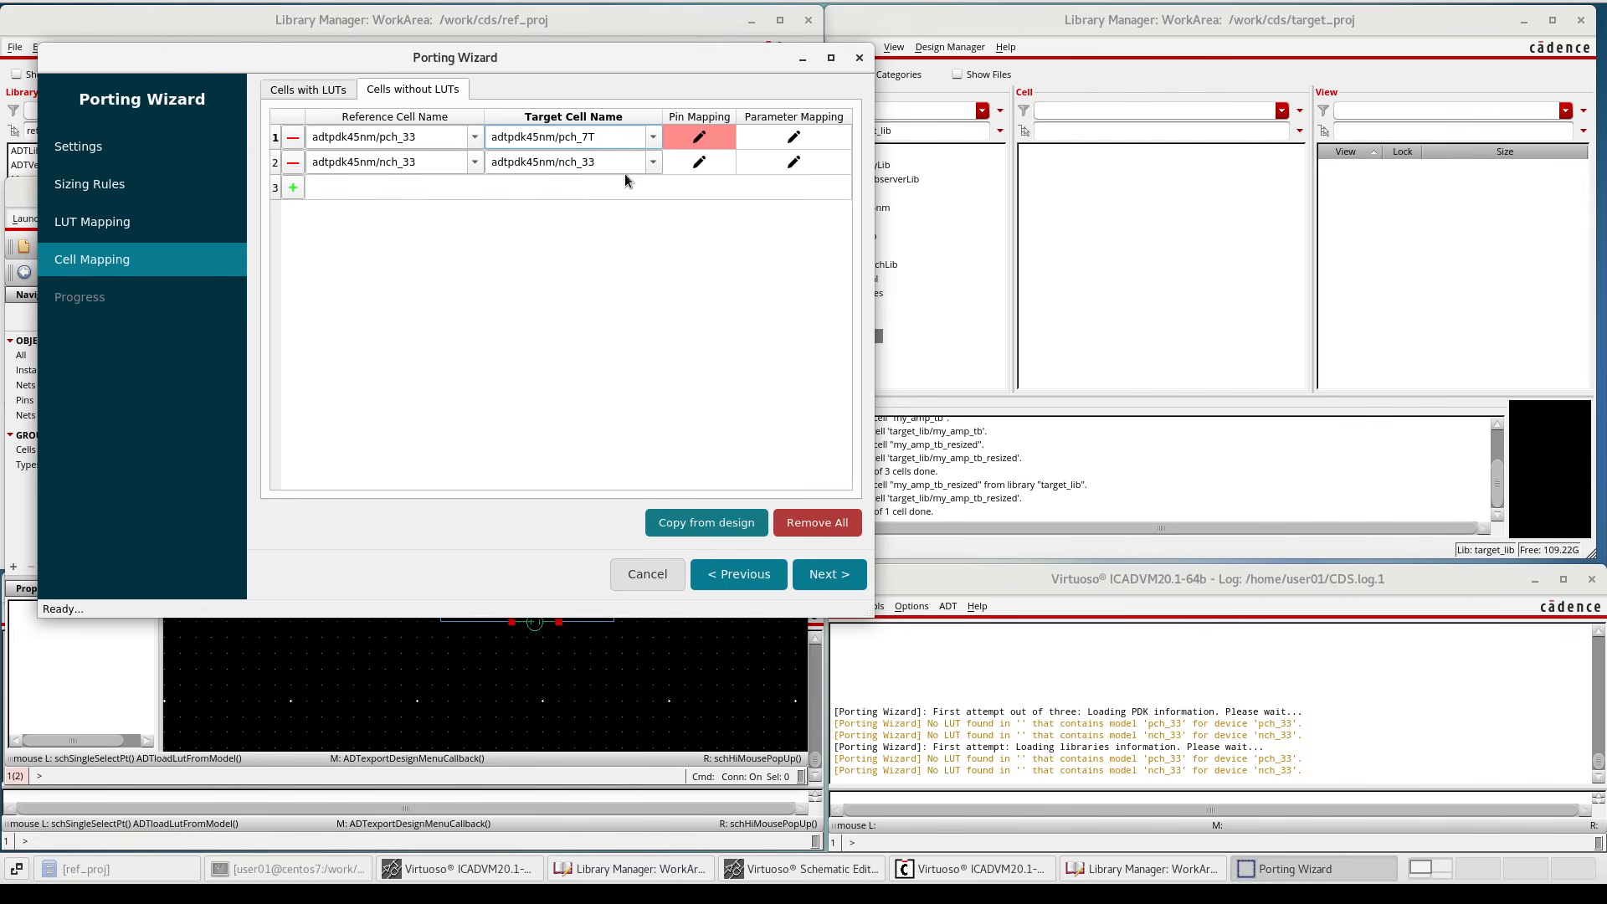
{"action": "left_click", "coordinate": [653, 162]}
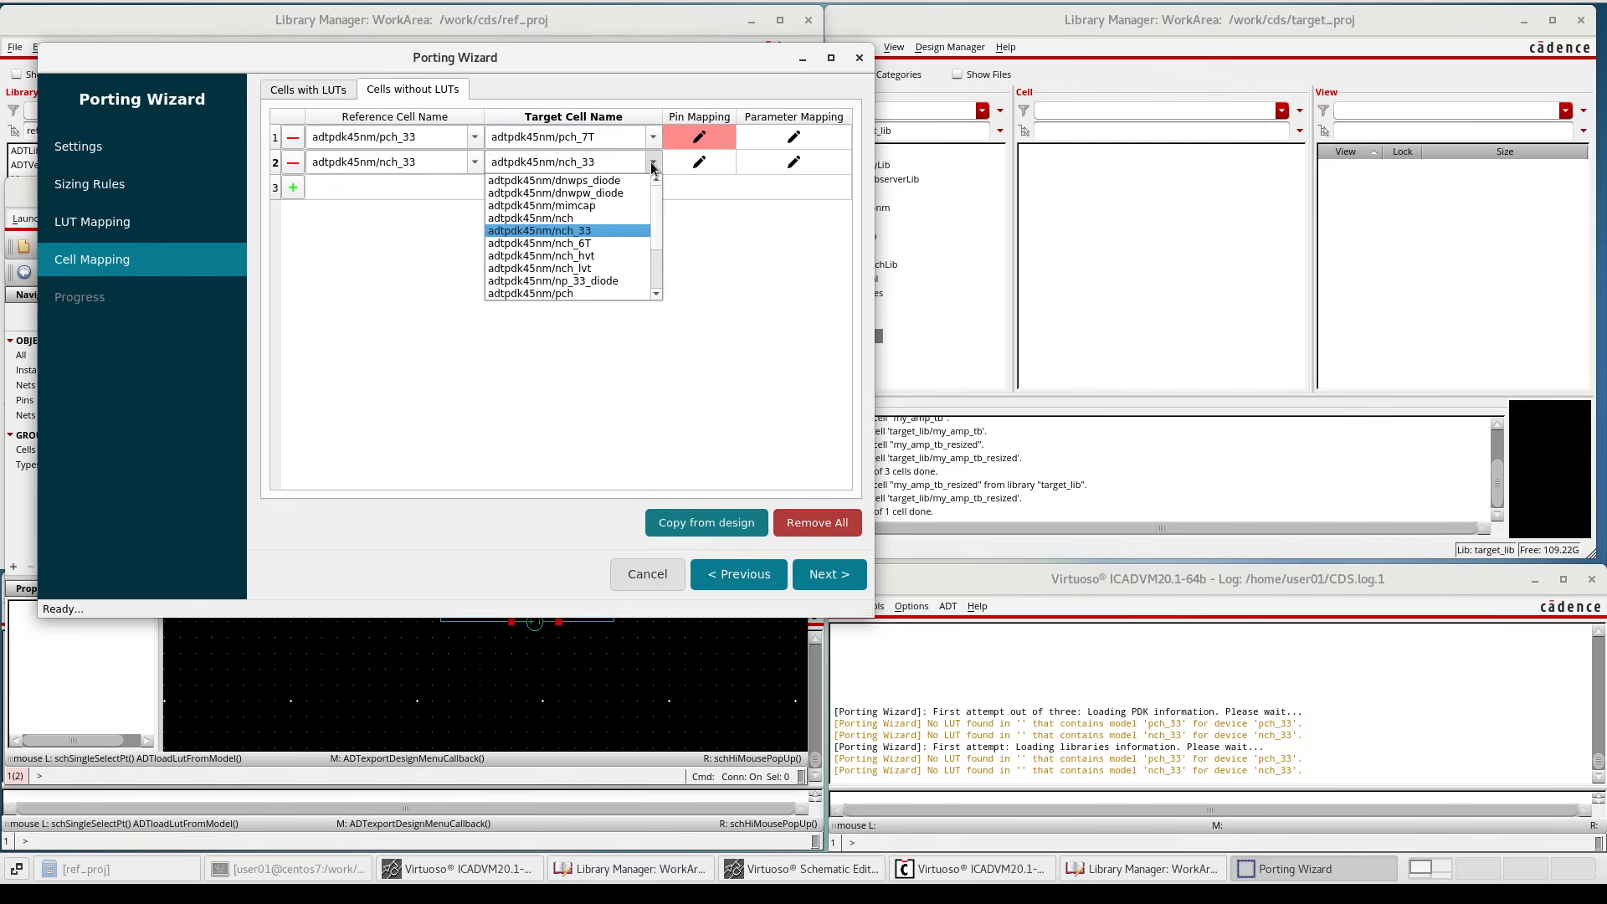
{"action": "left_click", "coordinate": [591, 243]}
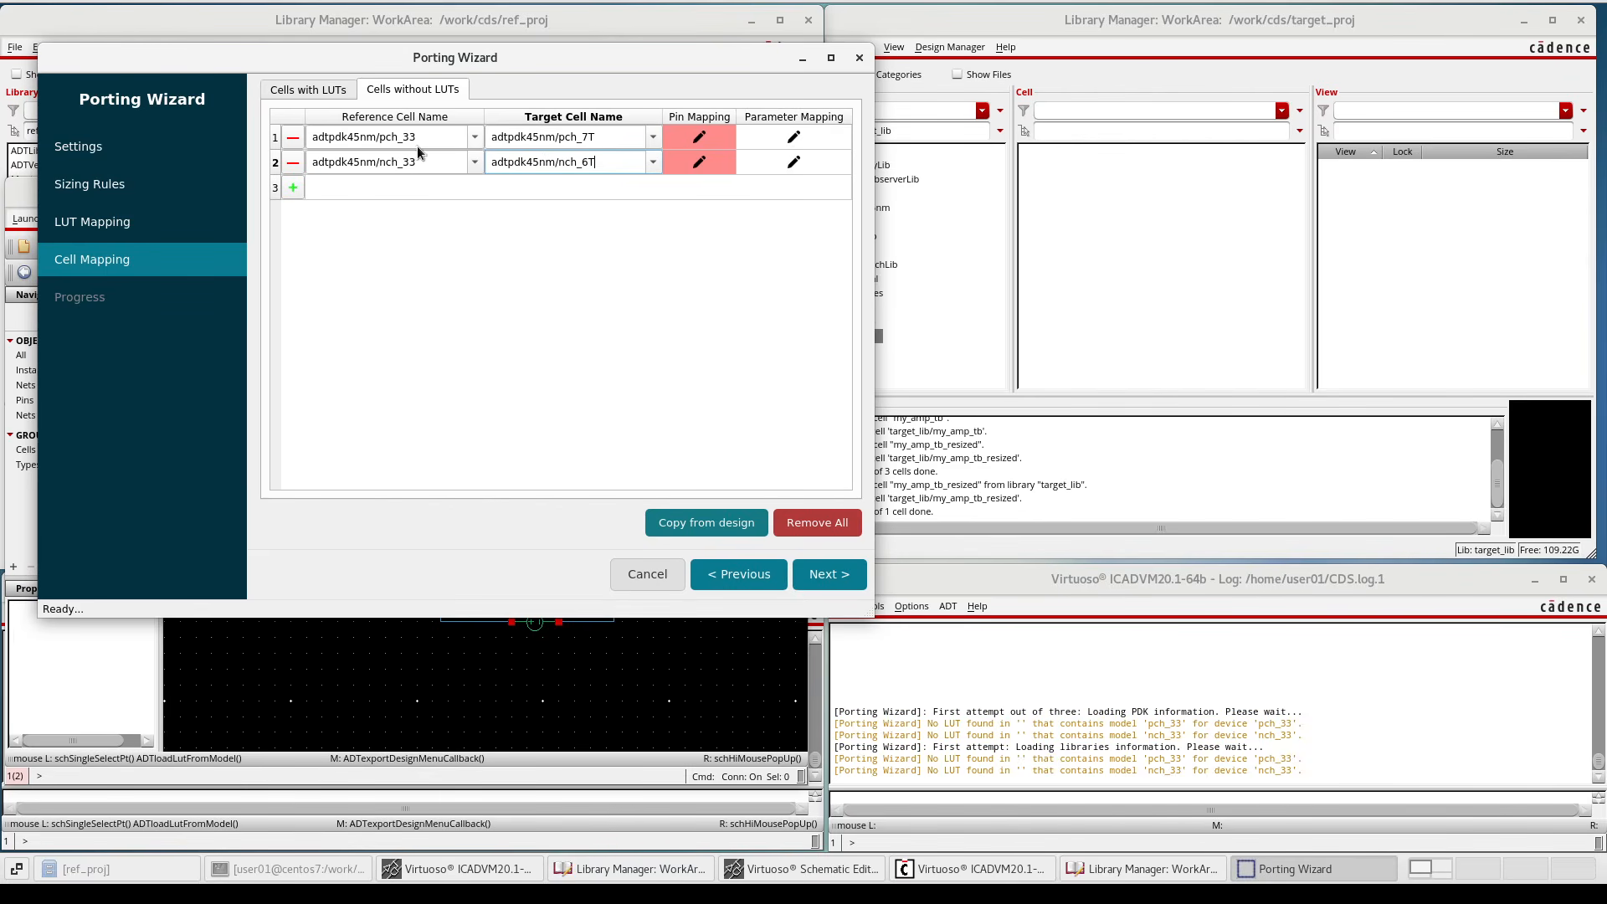
In the pch_7T pin mapping, assign wire AGND to PSUB, AVDD to HVBN and AGND to PEPI, and save it
{"action": "left_click", "coordinate": [725, 140]}
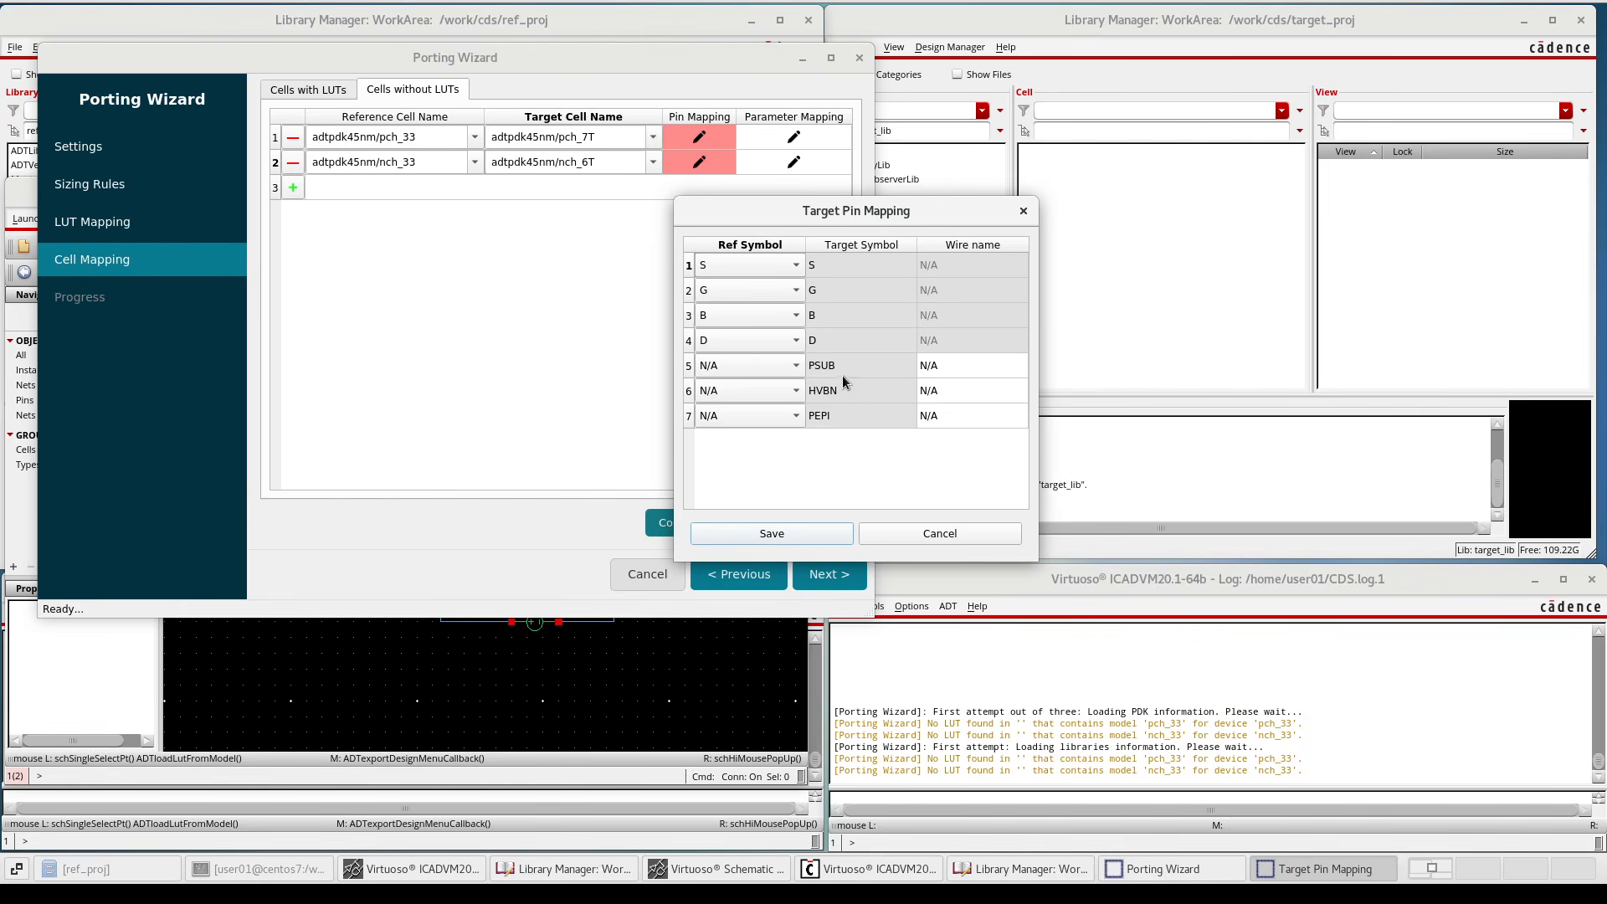
{"action": "left_click", "coordinate": [957, 369]}
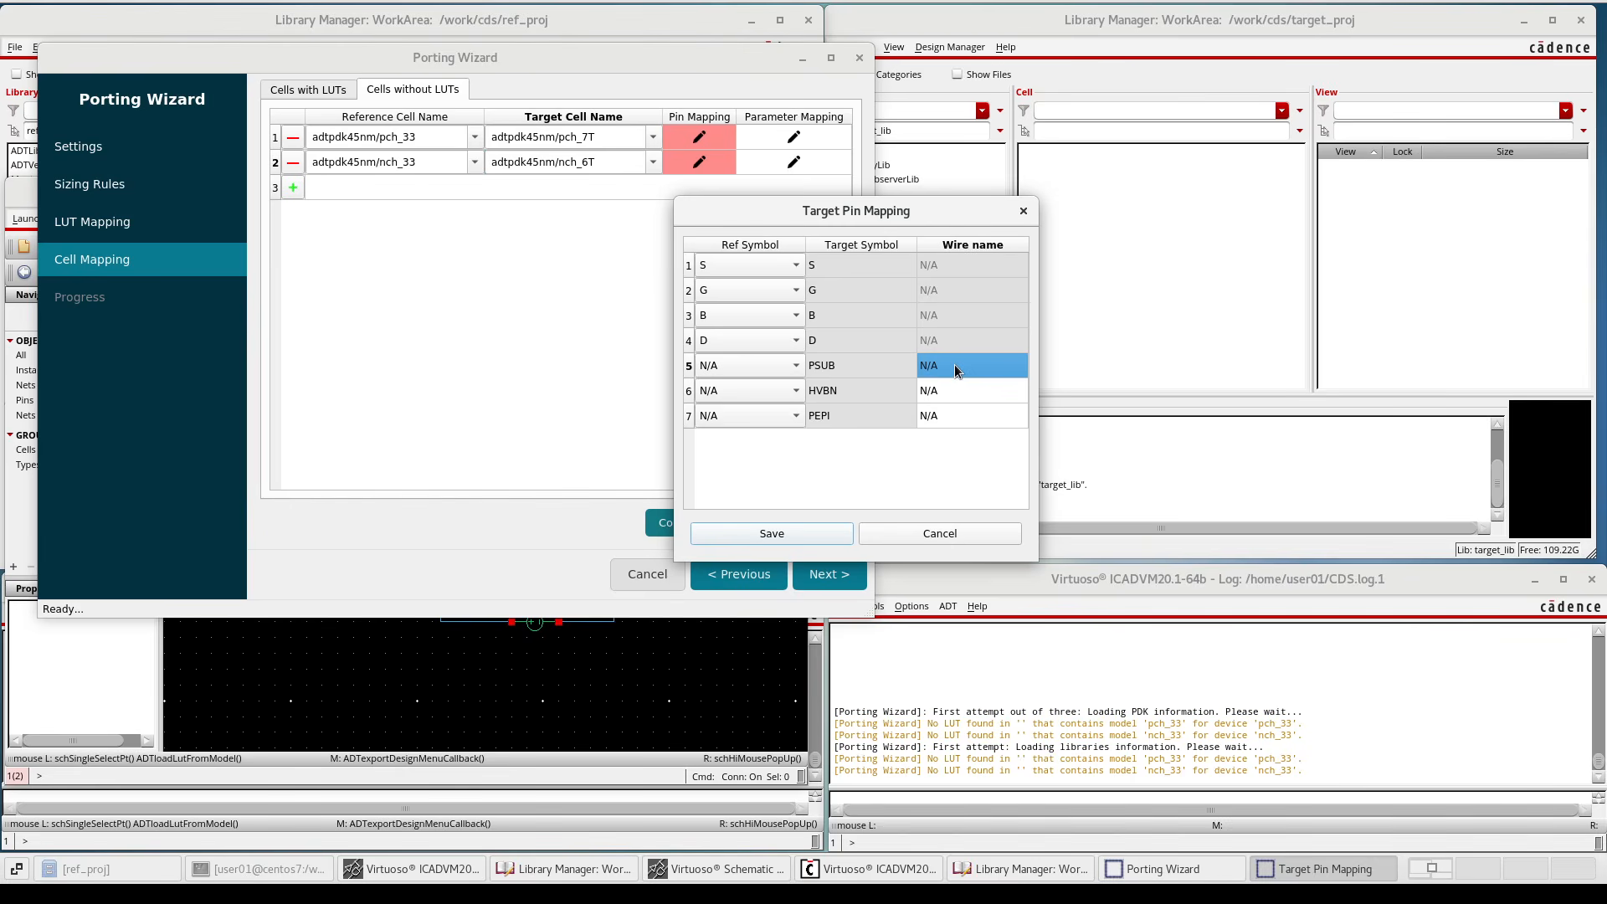
{"action": "type", "text": "AGND"}
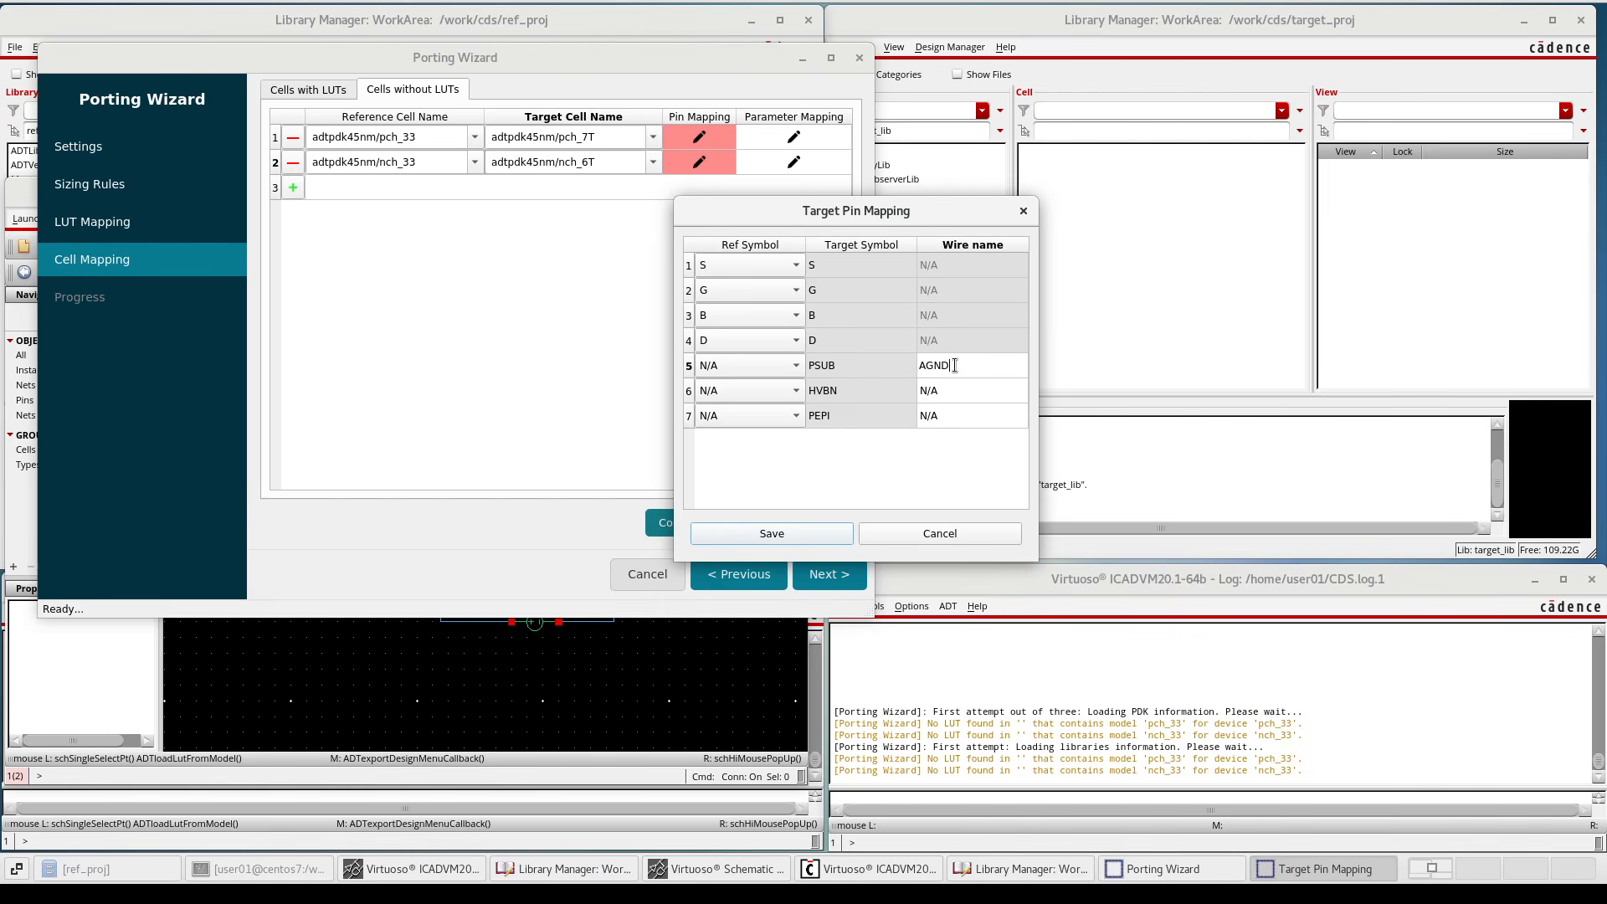
{"action": "key", "text": "Return"}
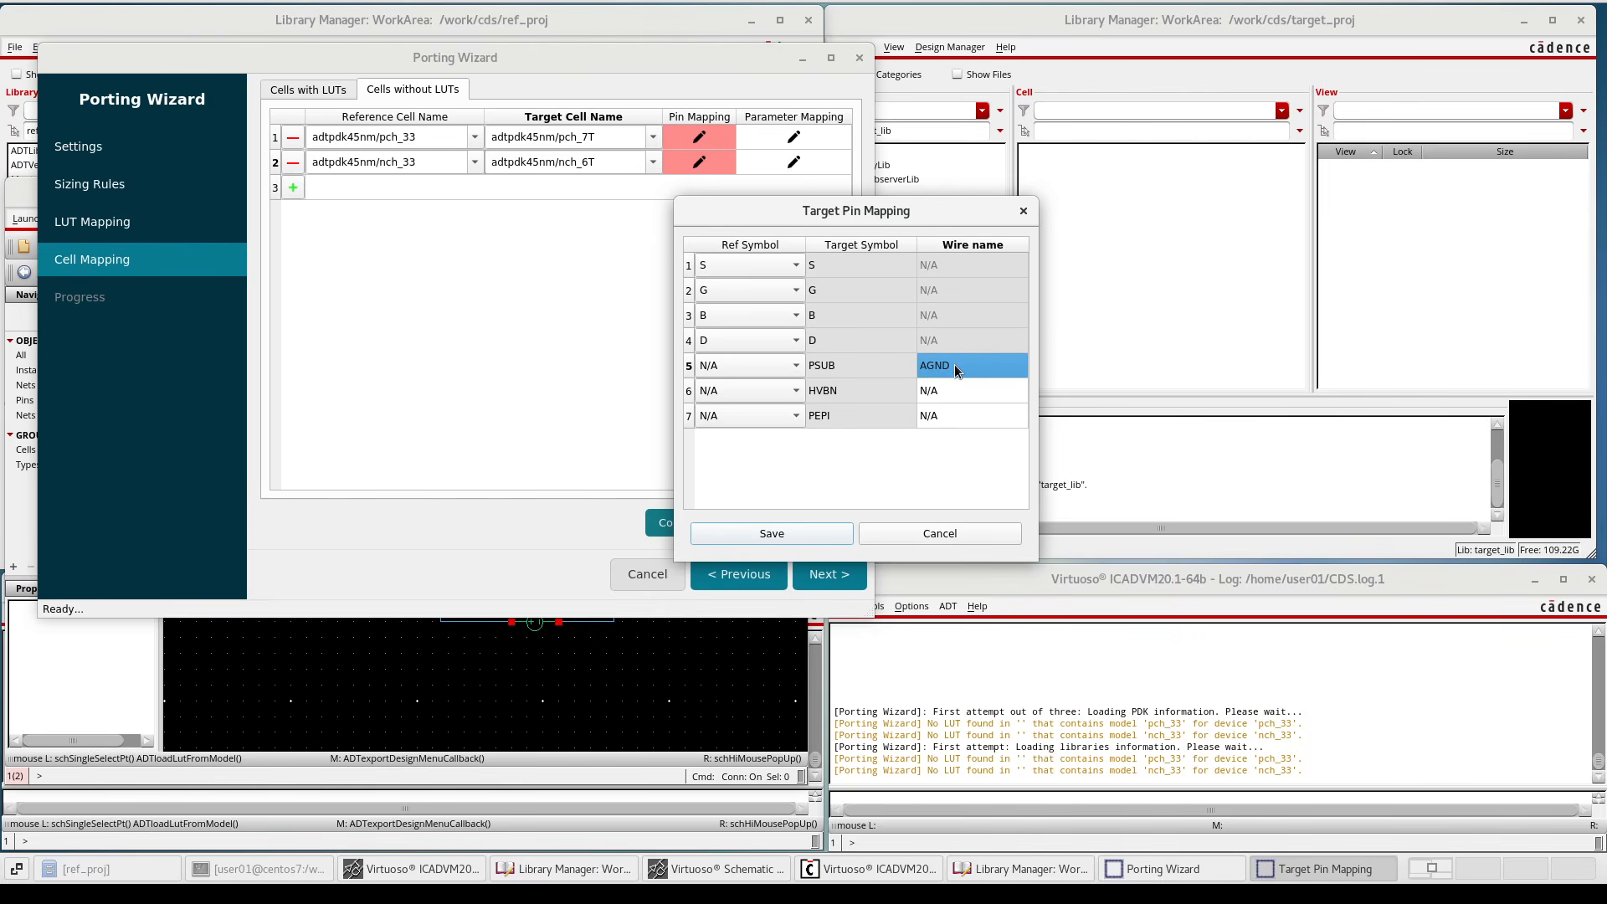
{"action": "left_click", "coordinate": [951, 392]}
{"action": "type", "text": "AVDD"}
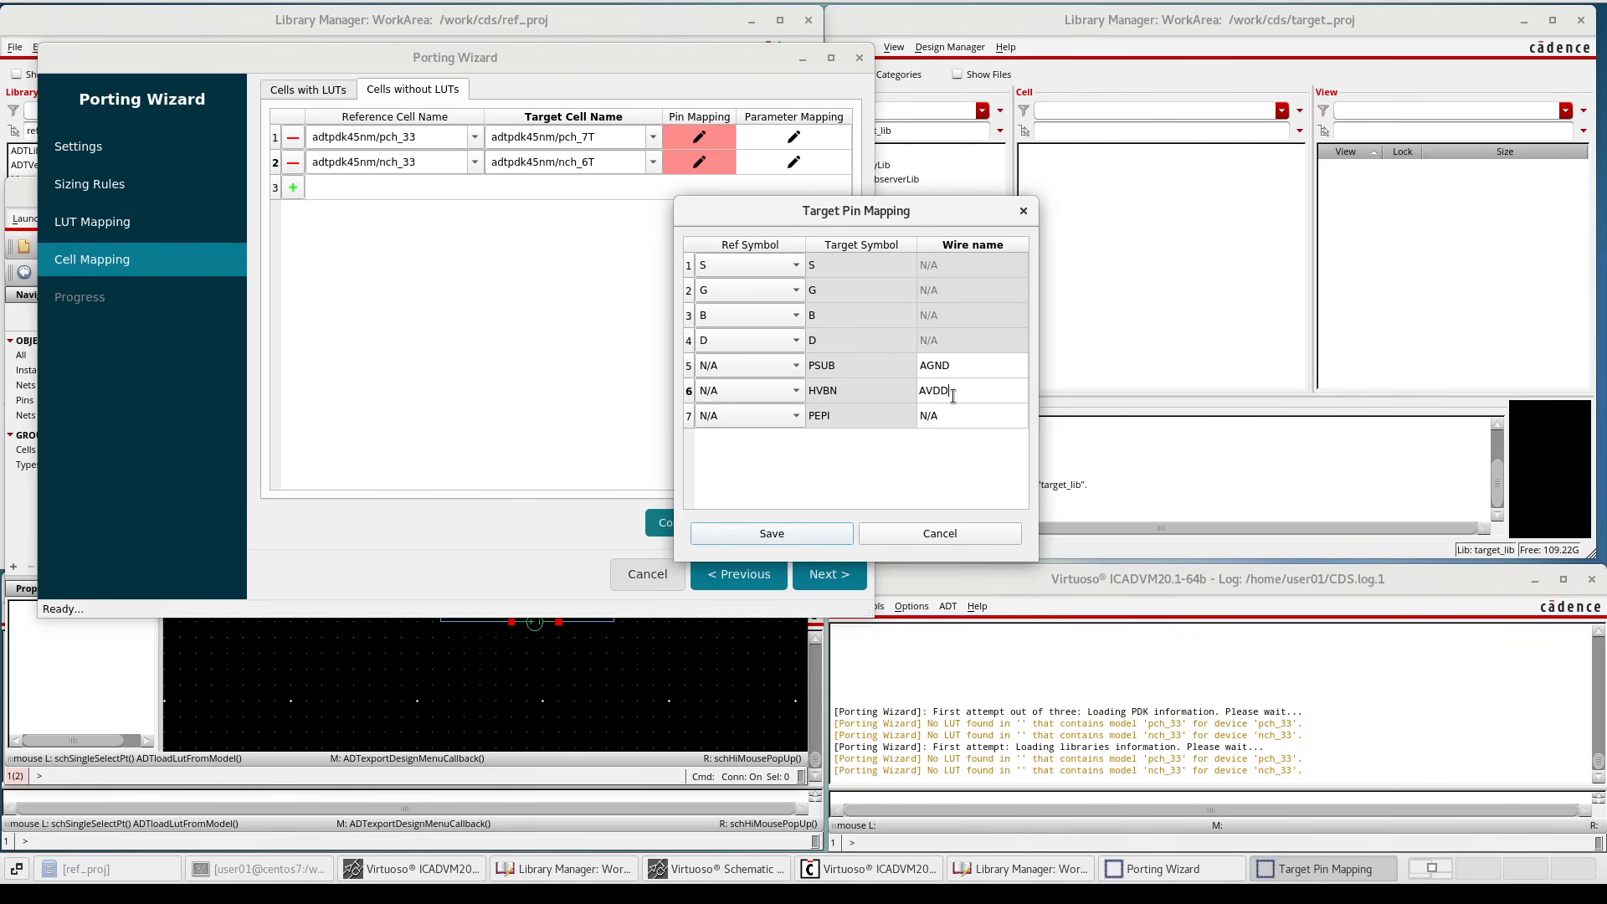
{"action": "key", "text": "Return"}
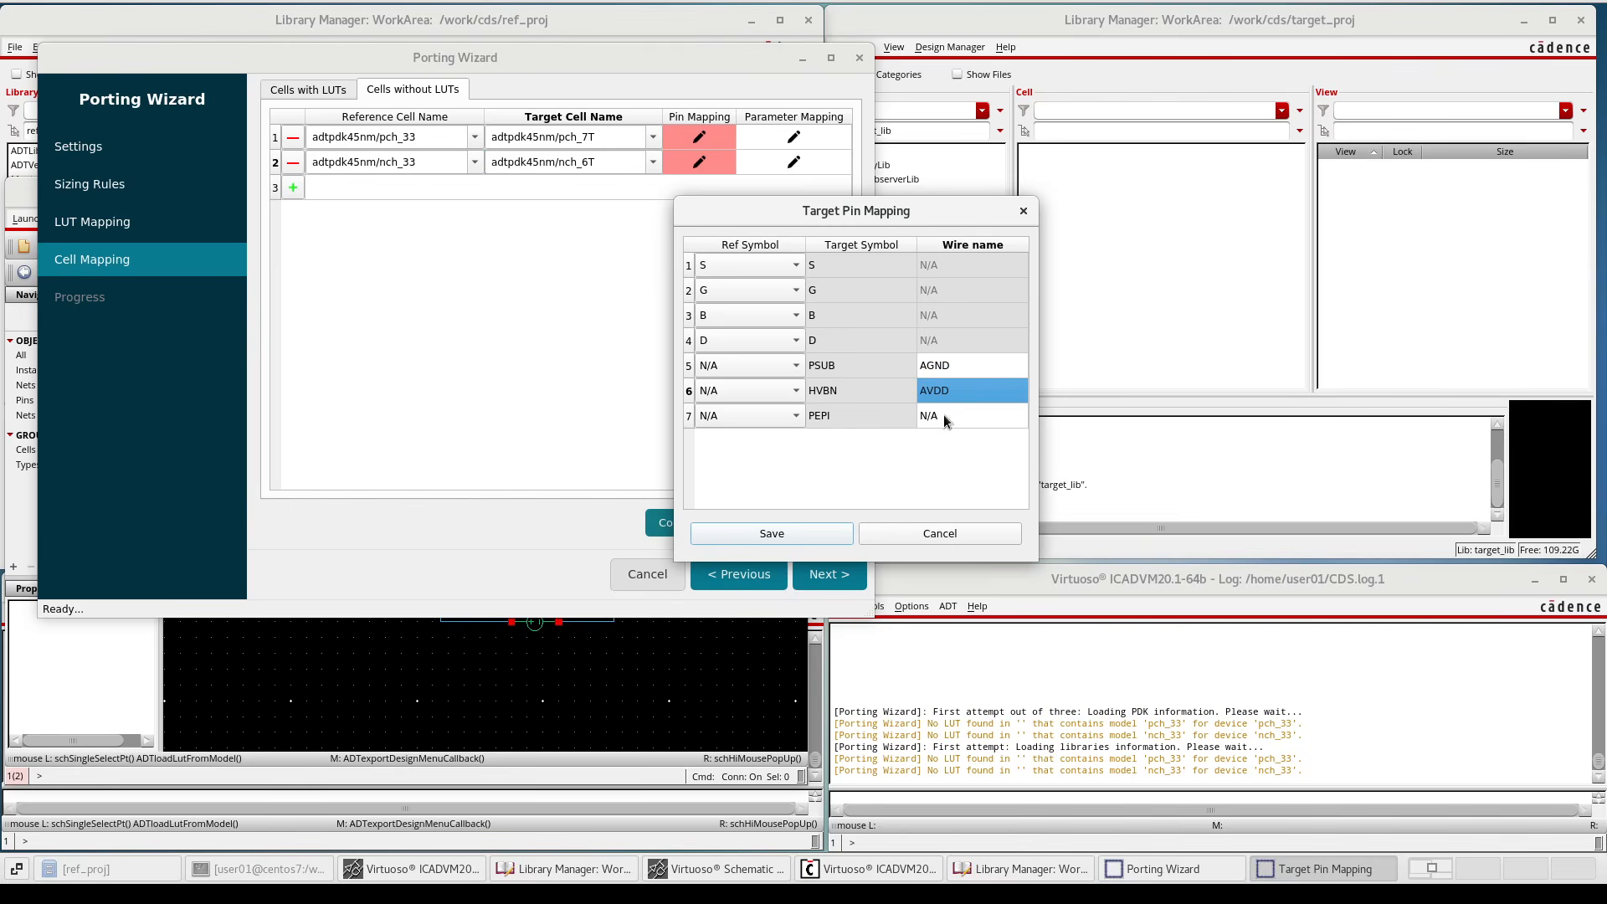
{"action": "left_click", "coordinate": [939, 415]}
{"action": "type", "text": "AGND"}
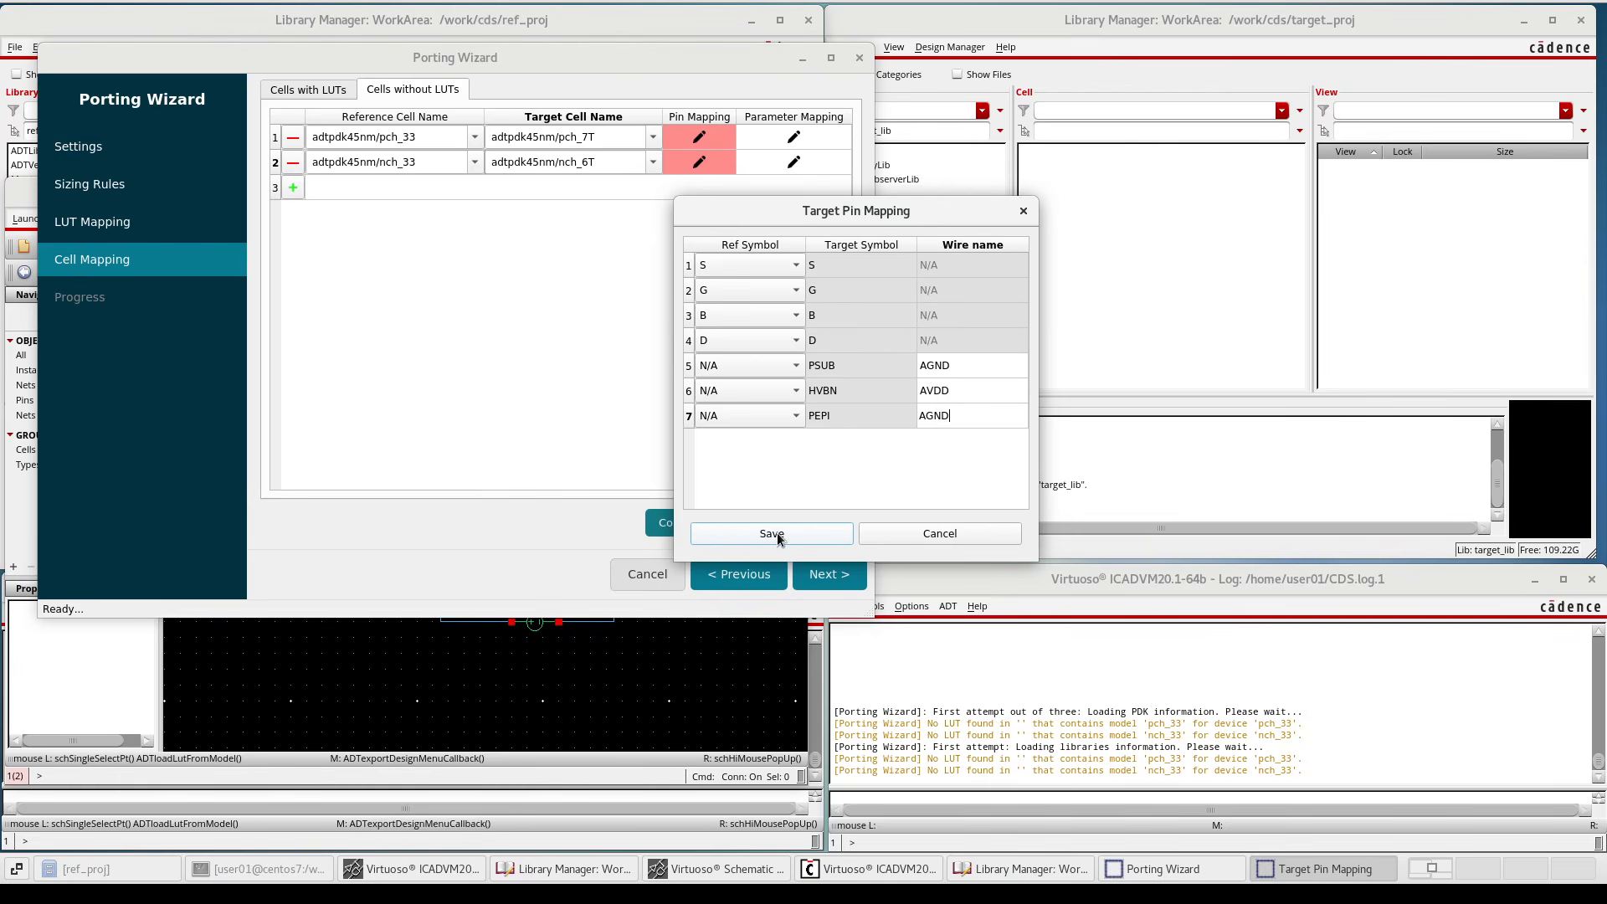
{"action": "left_click", "coordinate": [771, 534]}
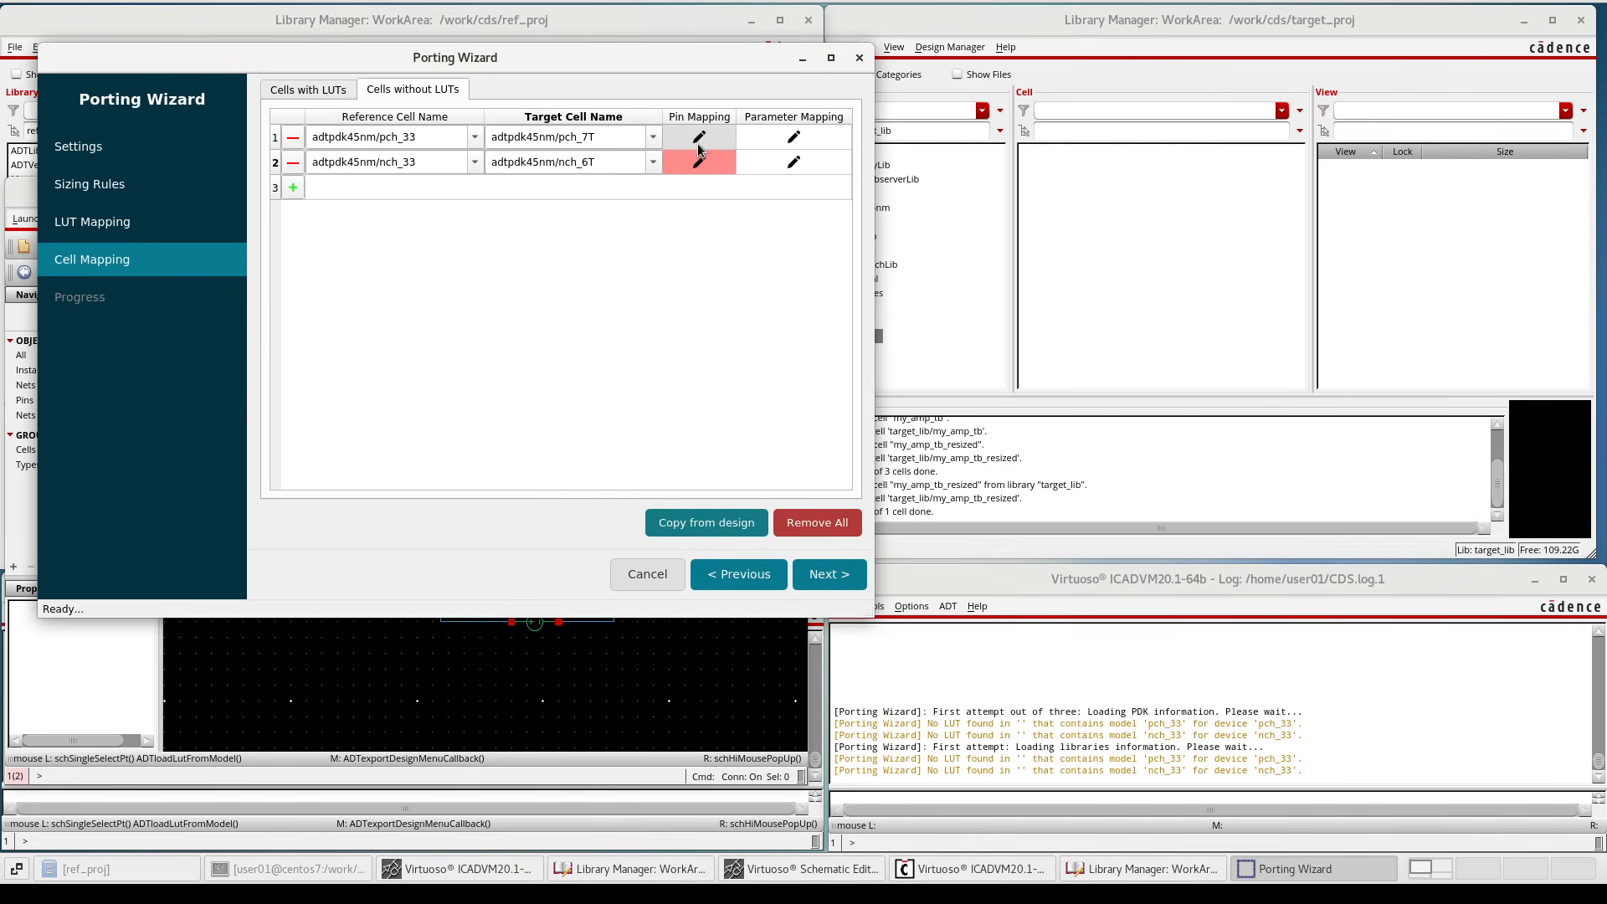
In the nch_6T pin mapping, assign wire AVDD to DNW and AGND to SUB, and save it
{"action": "left_click", "coordinate": [708, 167]}
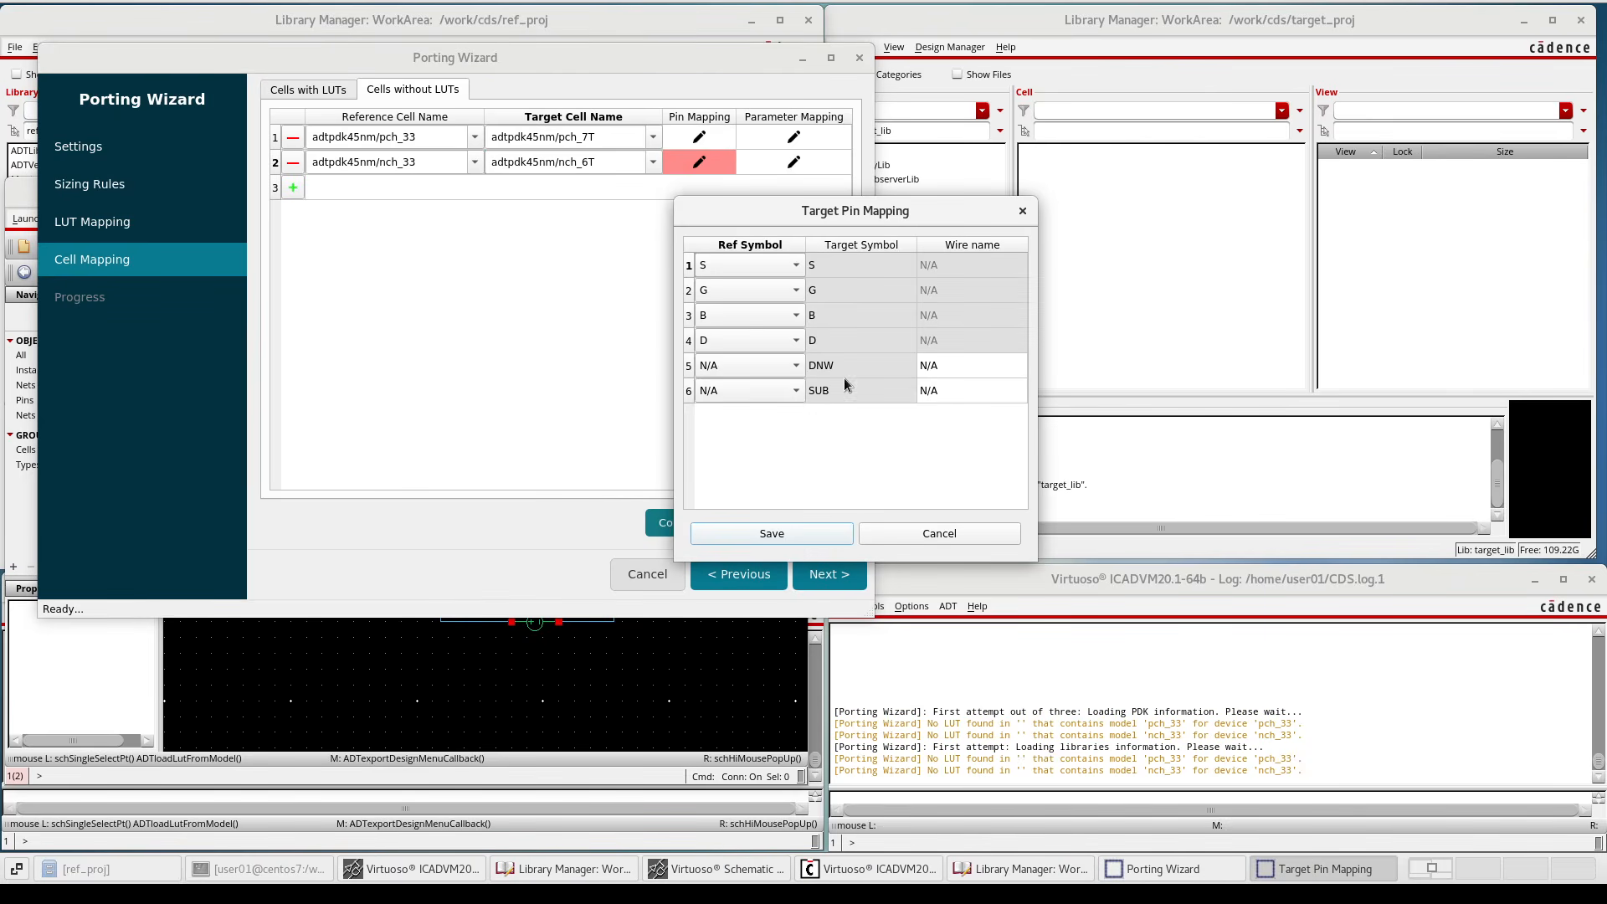
{"action": "left_click", "coordinate": [946, 369]}
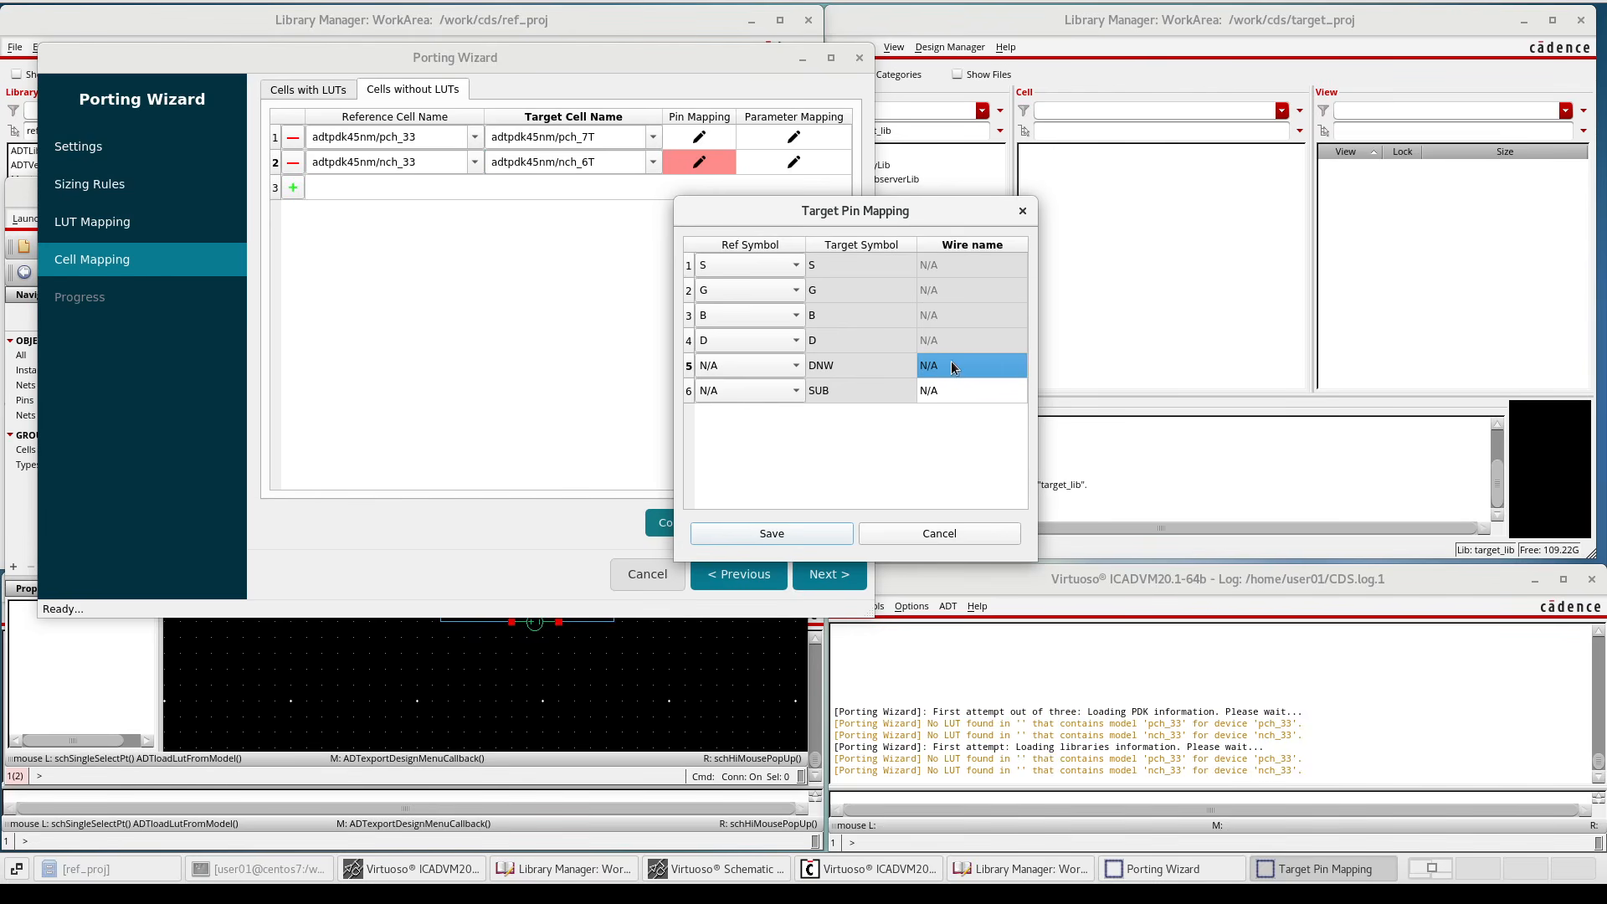
{"action": "type", "text": "AVDD"}
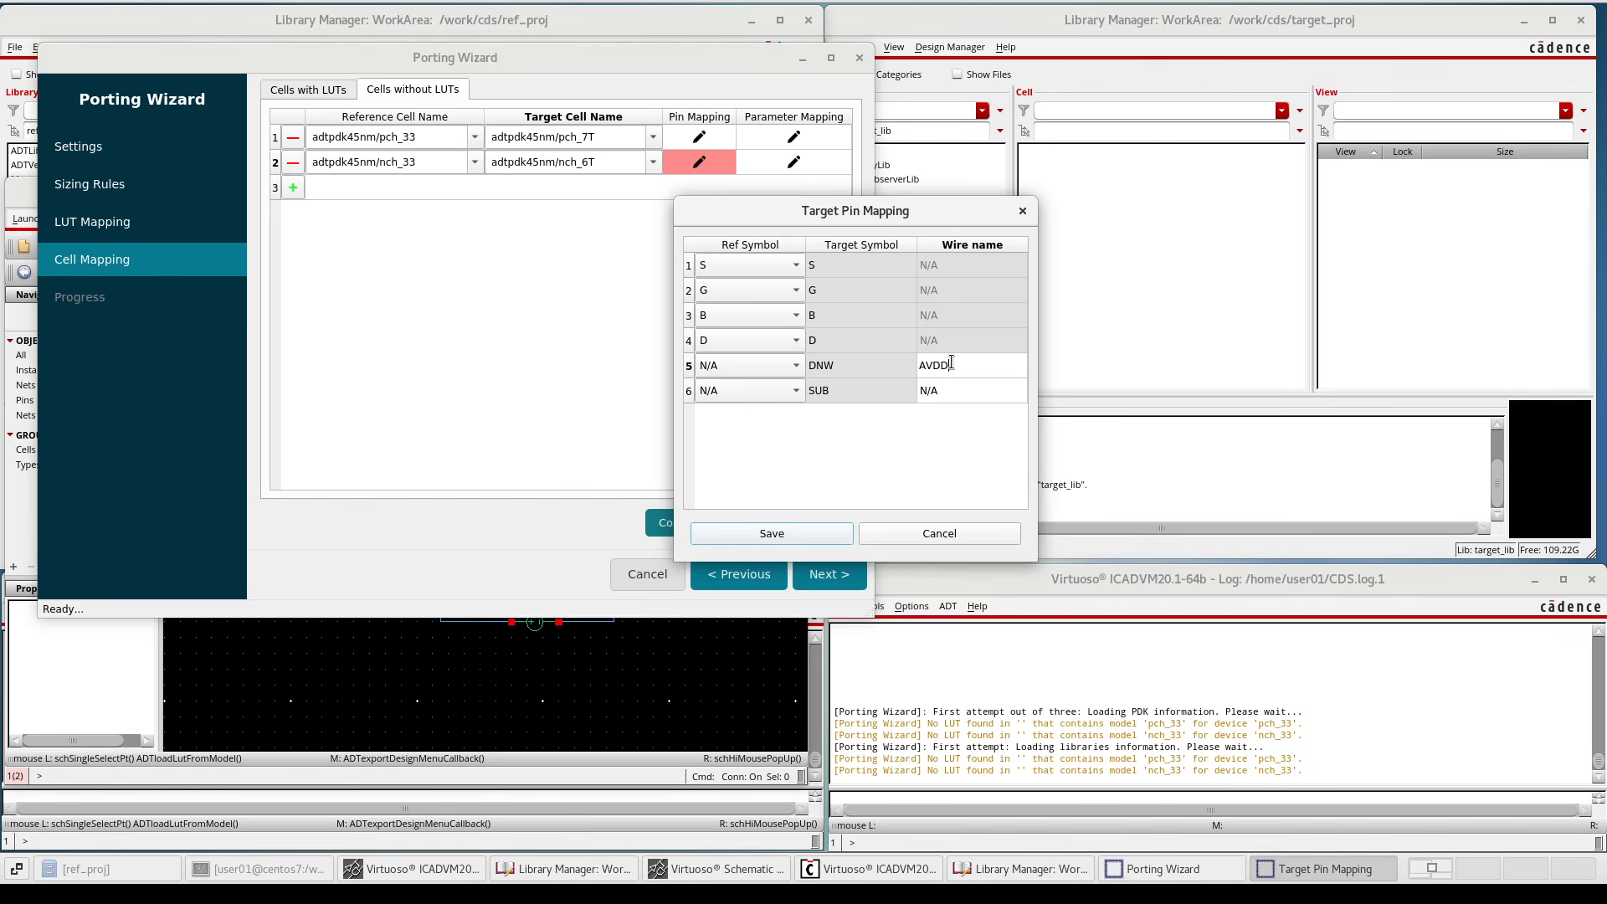
{"action": "left_click", "coordinate": [953, 391]}
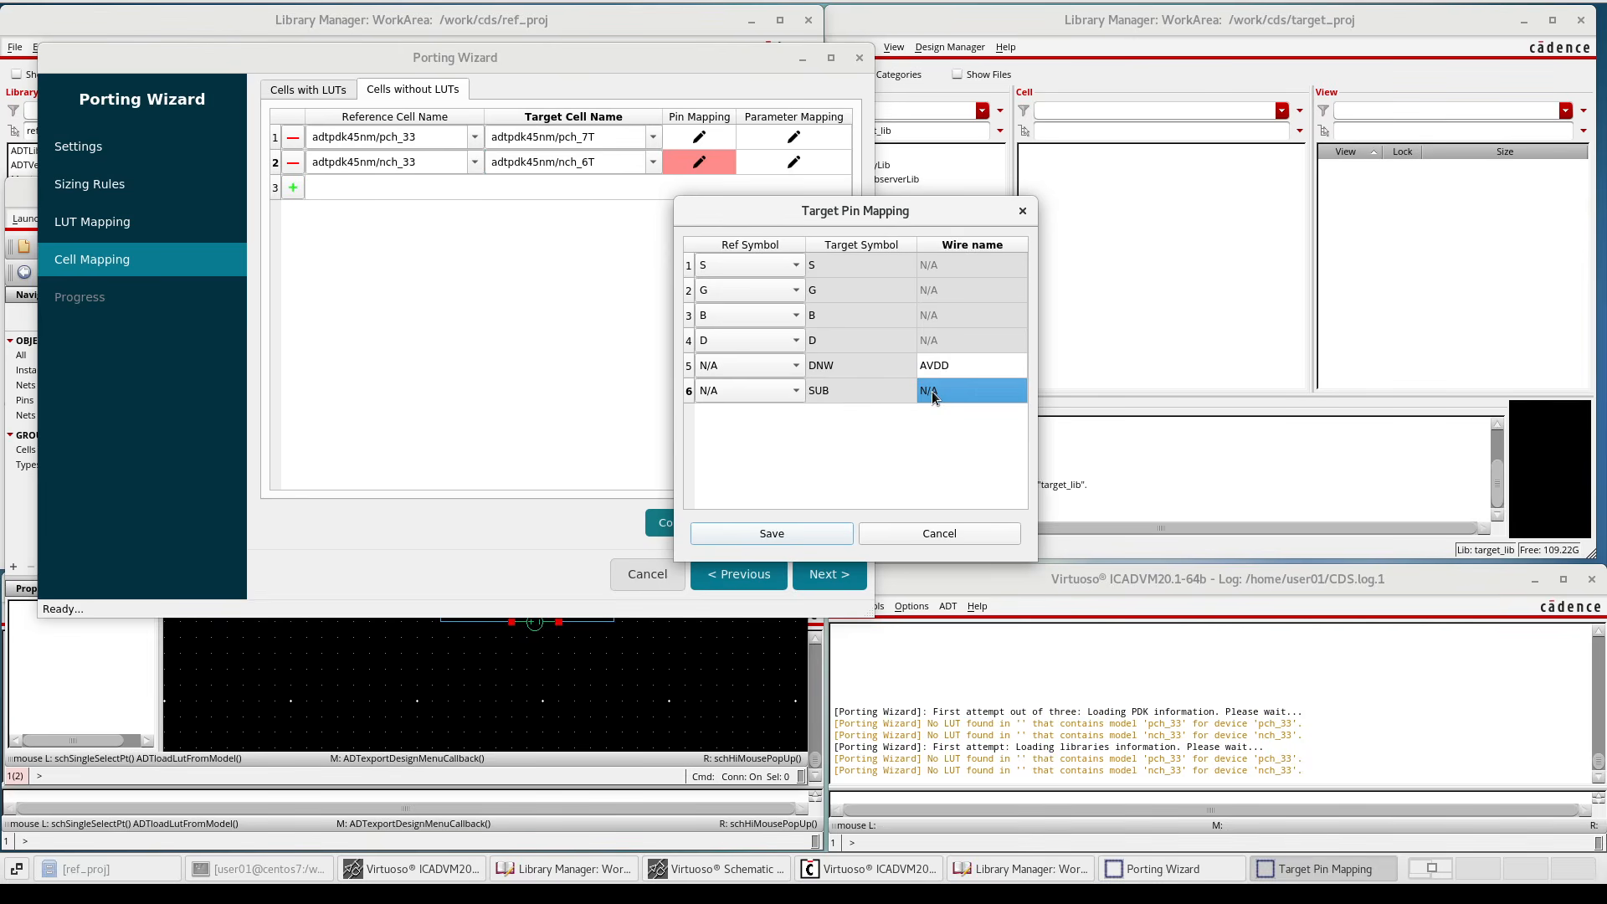
{"action": "type", "text": "AGND"}
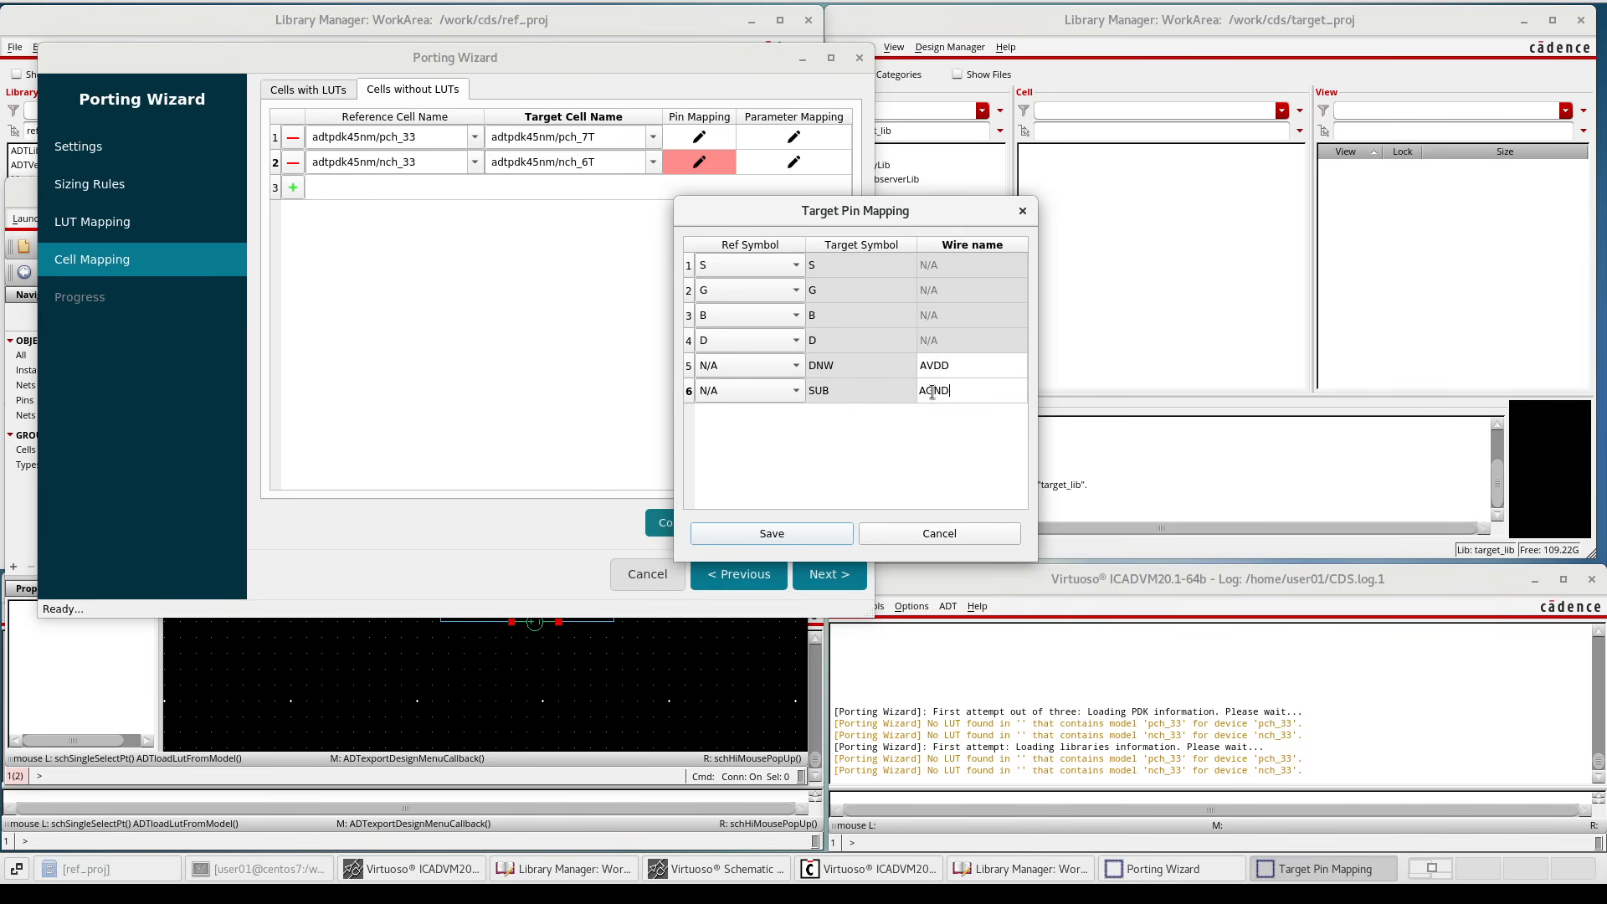
{"action": "left_click", "coordinate": [821, 536]}
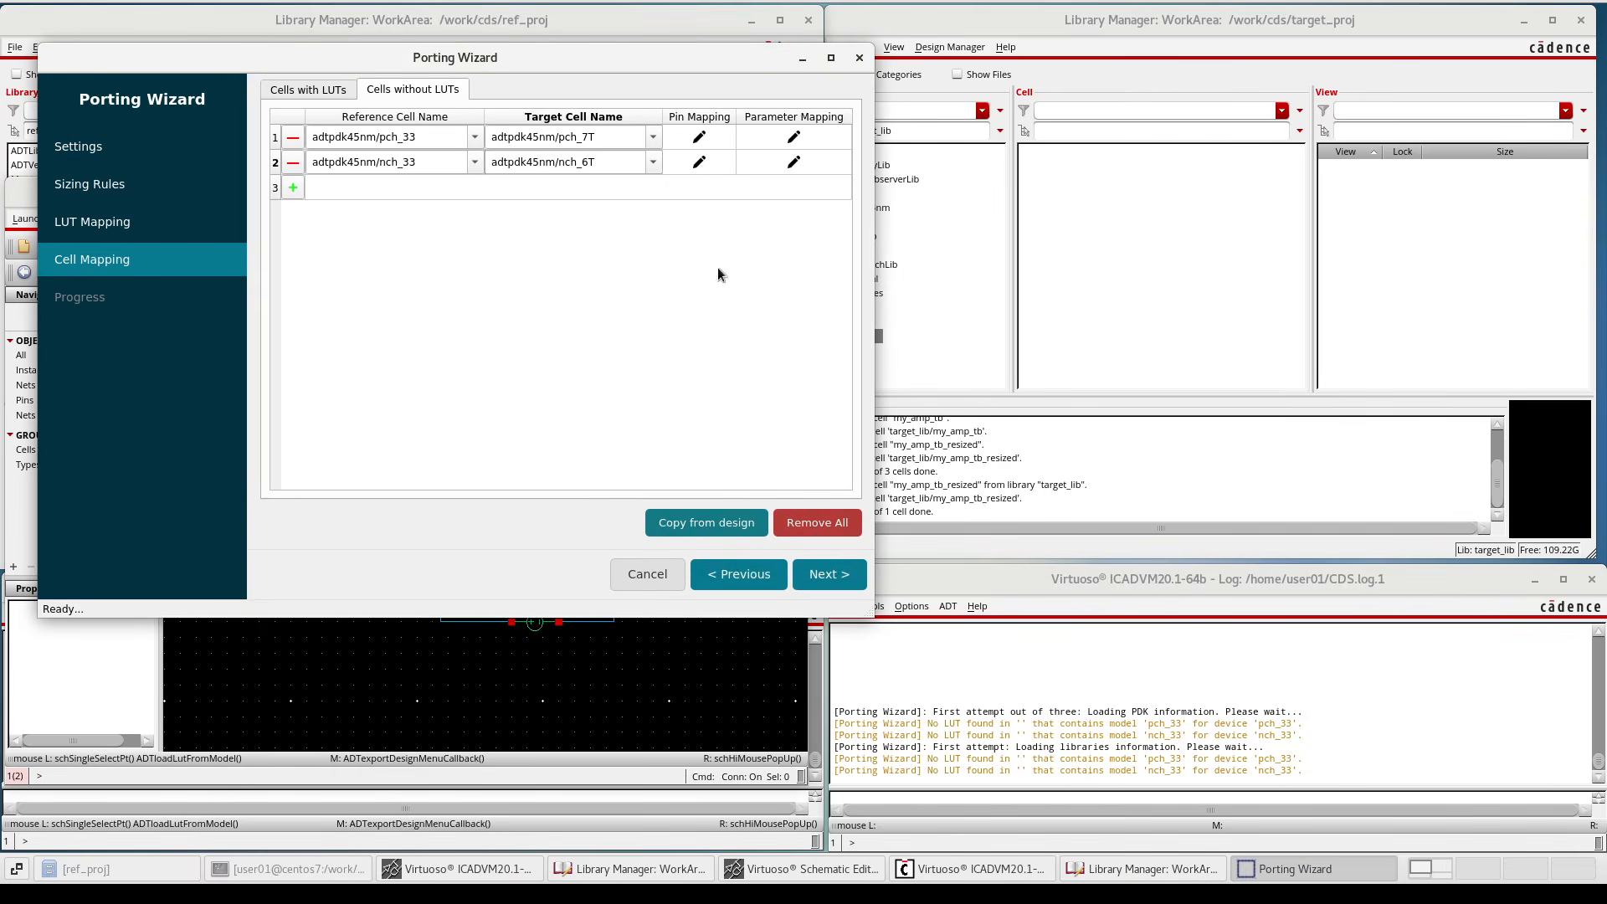
Remove the description parameter from the parameter mappings of both the pch_33 and nch_33 cells, saving each mapping
{"action": "left_click", "coordinate": [837, 136]}
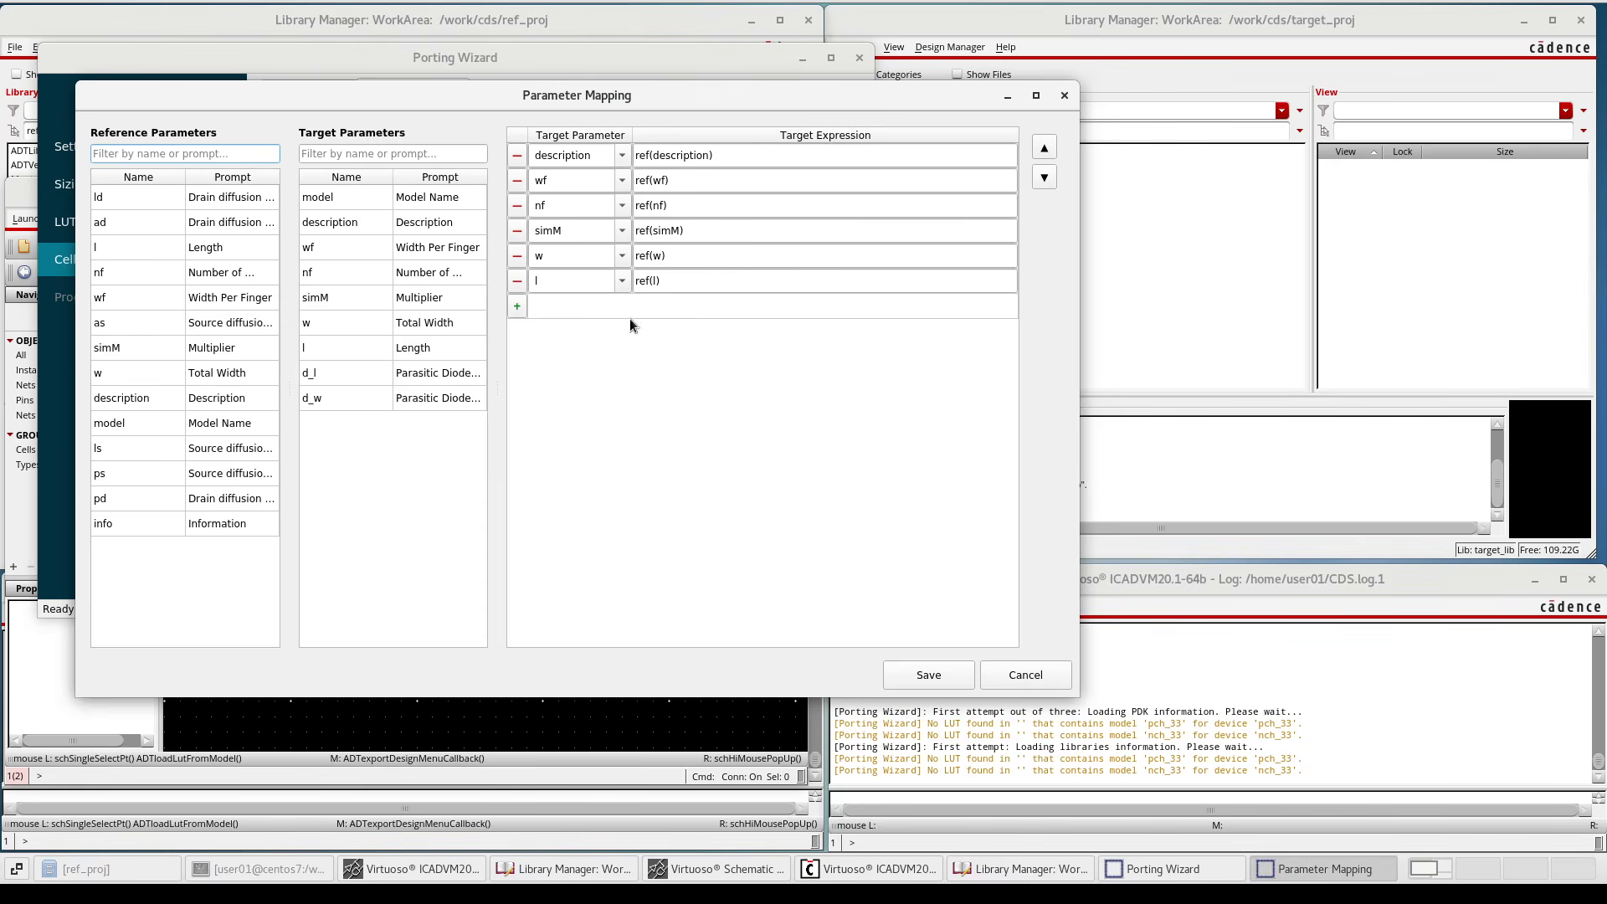
{"action": "left_click", "coordinate": [518, 156]}
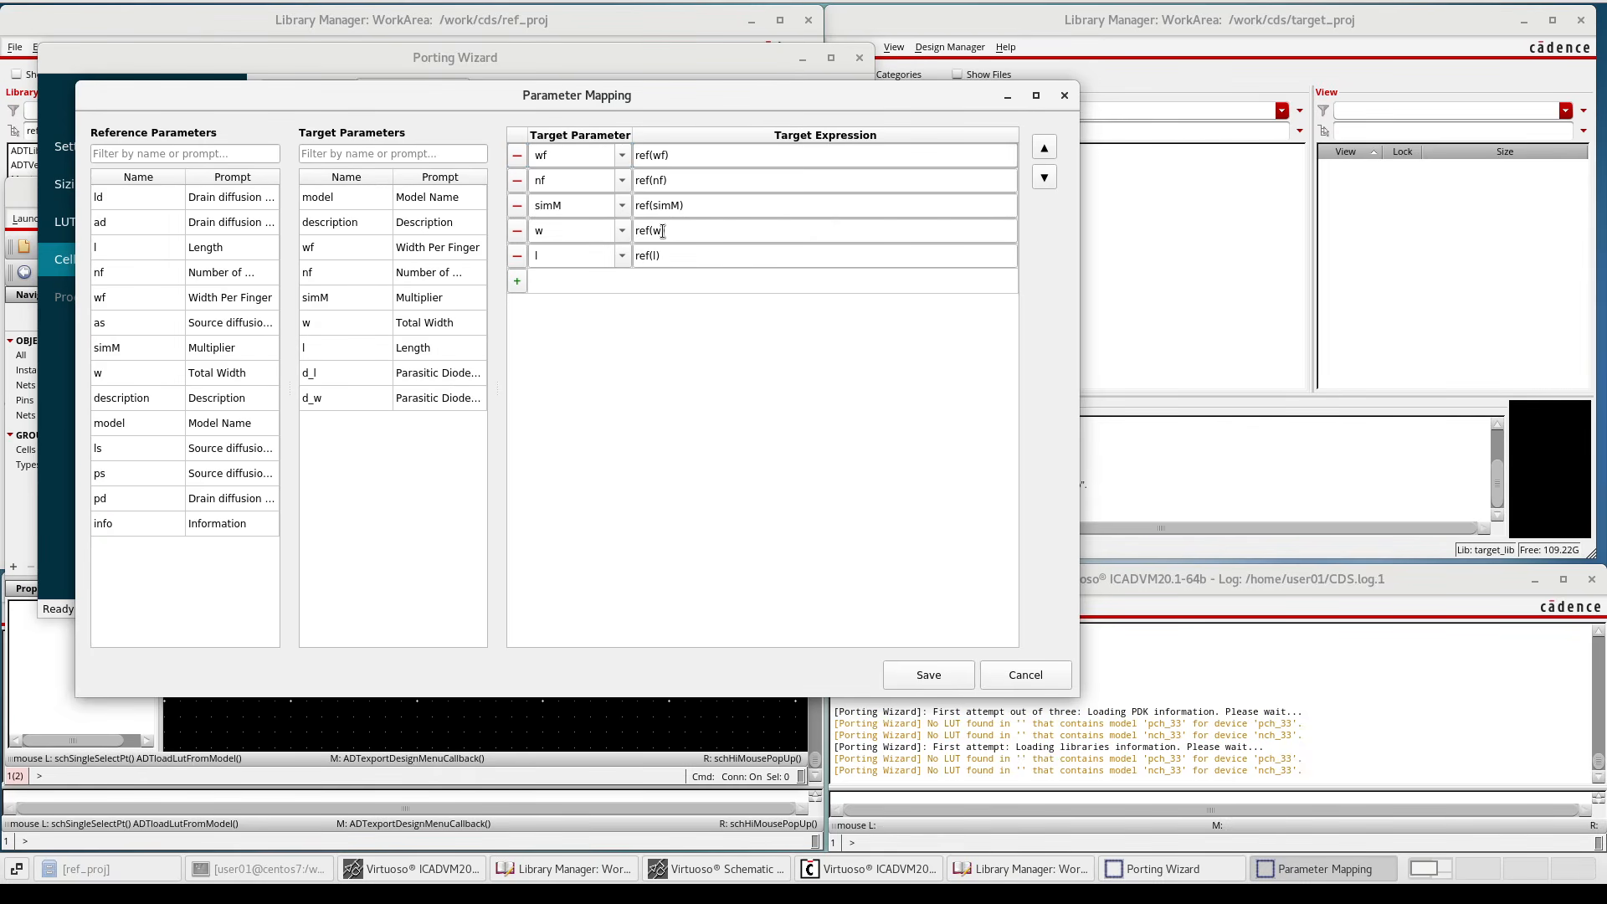
{"action": "left_click", "coordinate": [927, 680]}
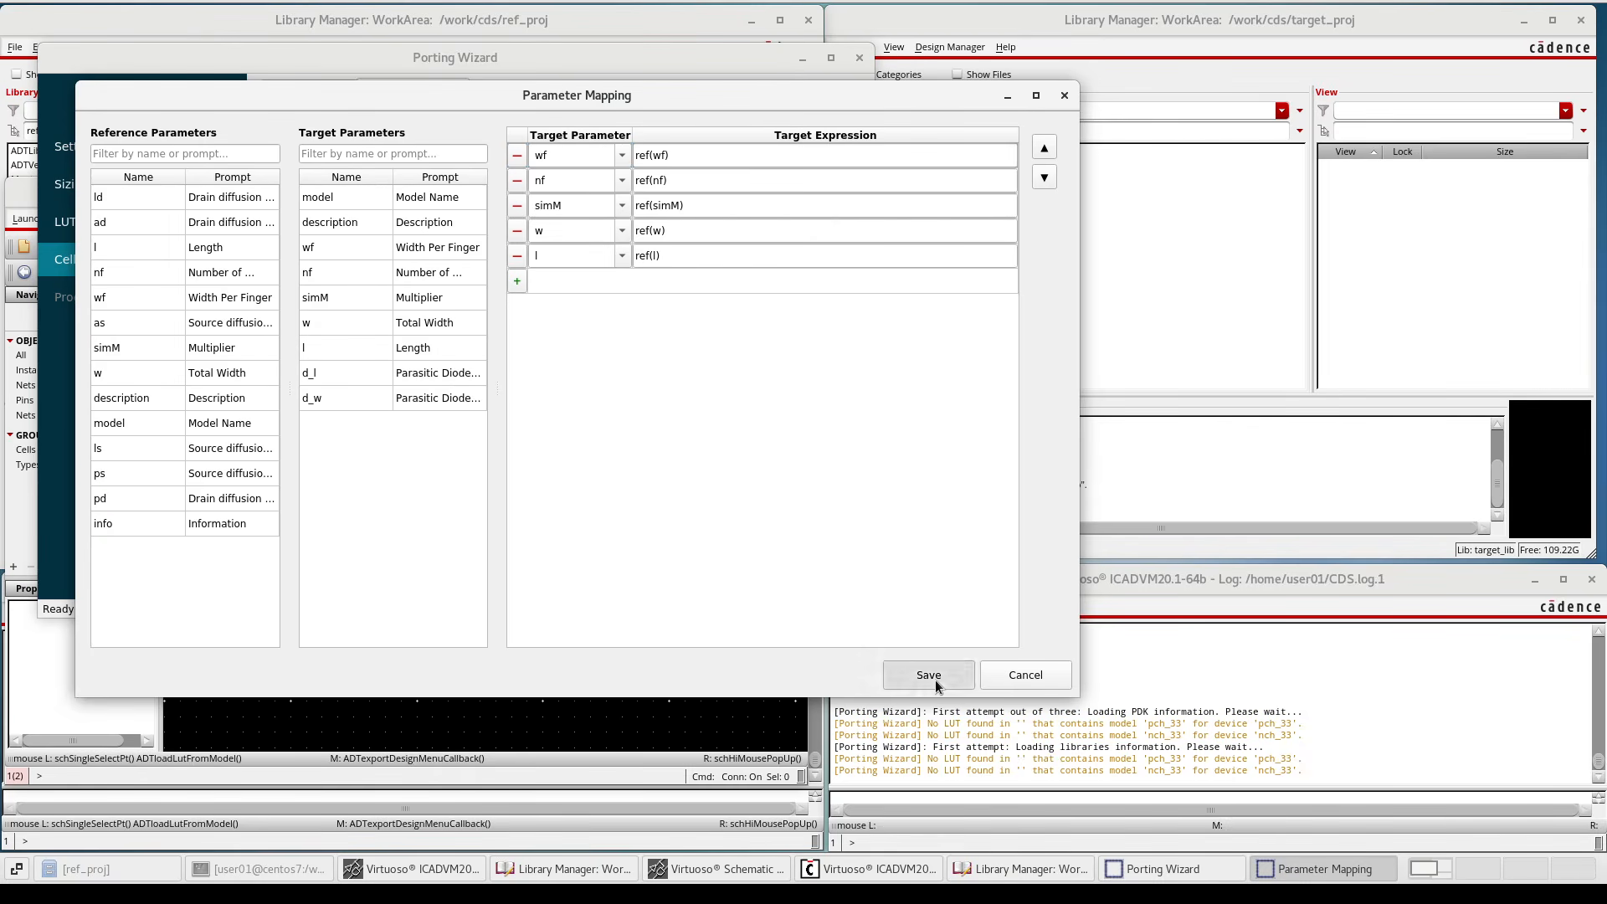
{"action": "left_click", "coordinate": [796, 166]}
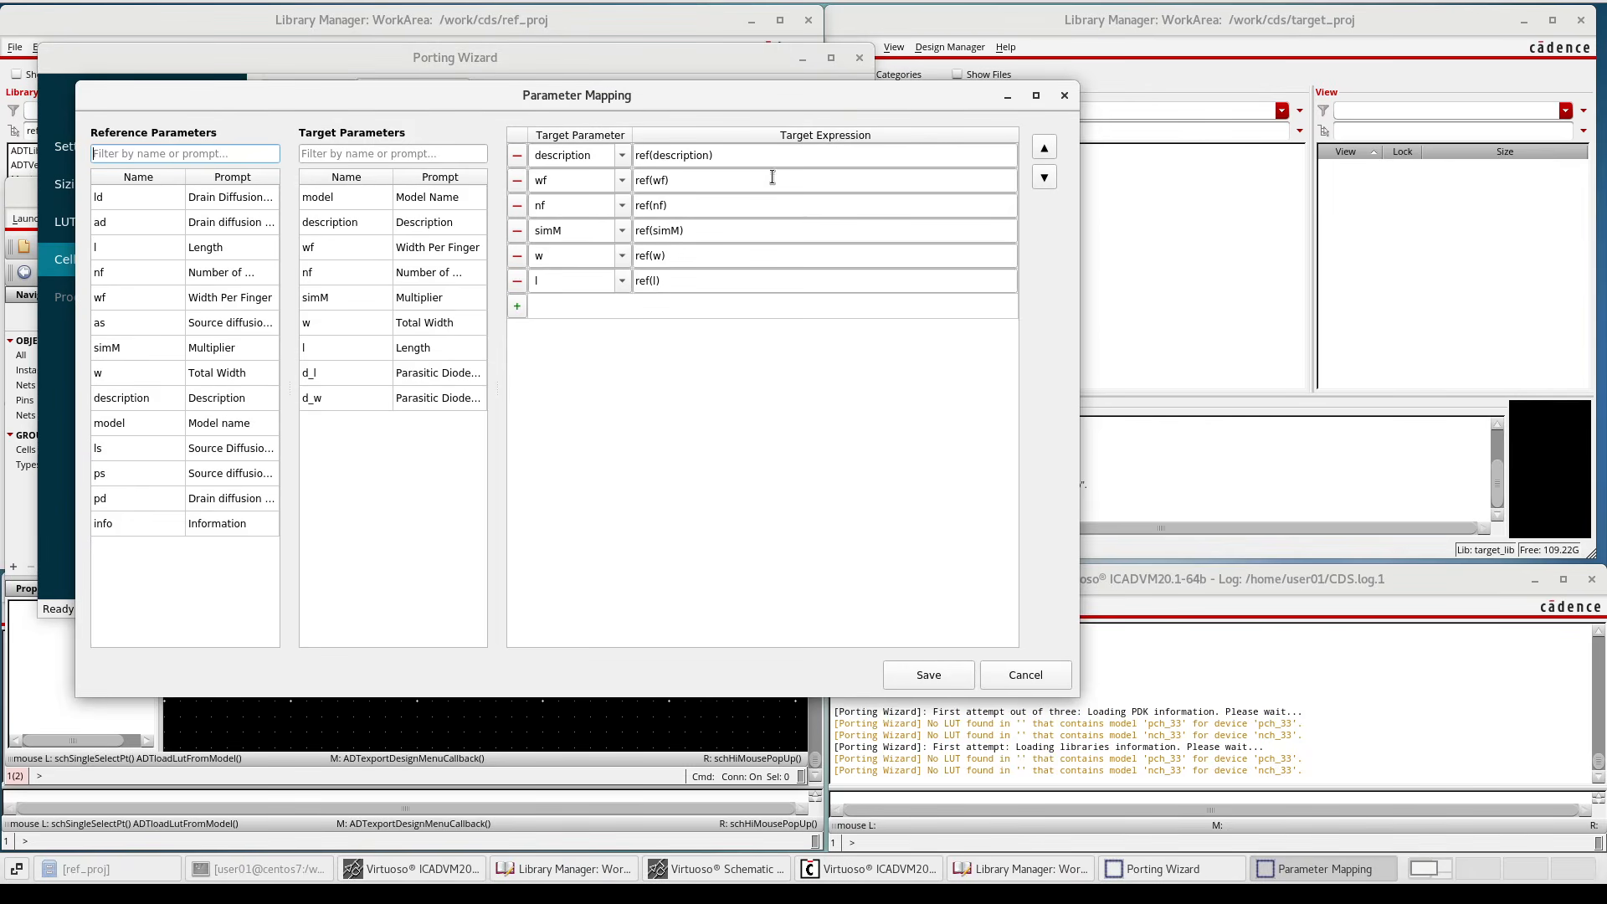
{"action": "left_click", "coordinate": [517, 157]}
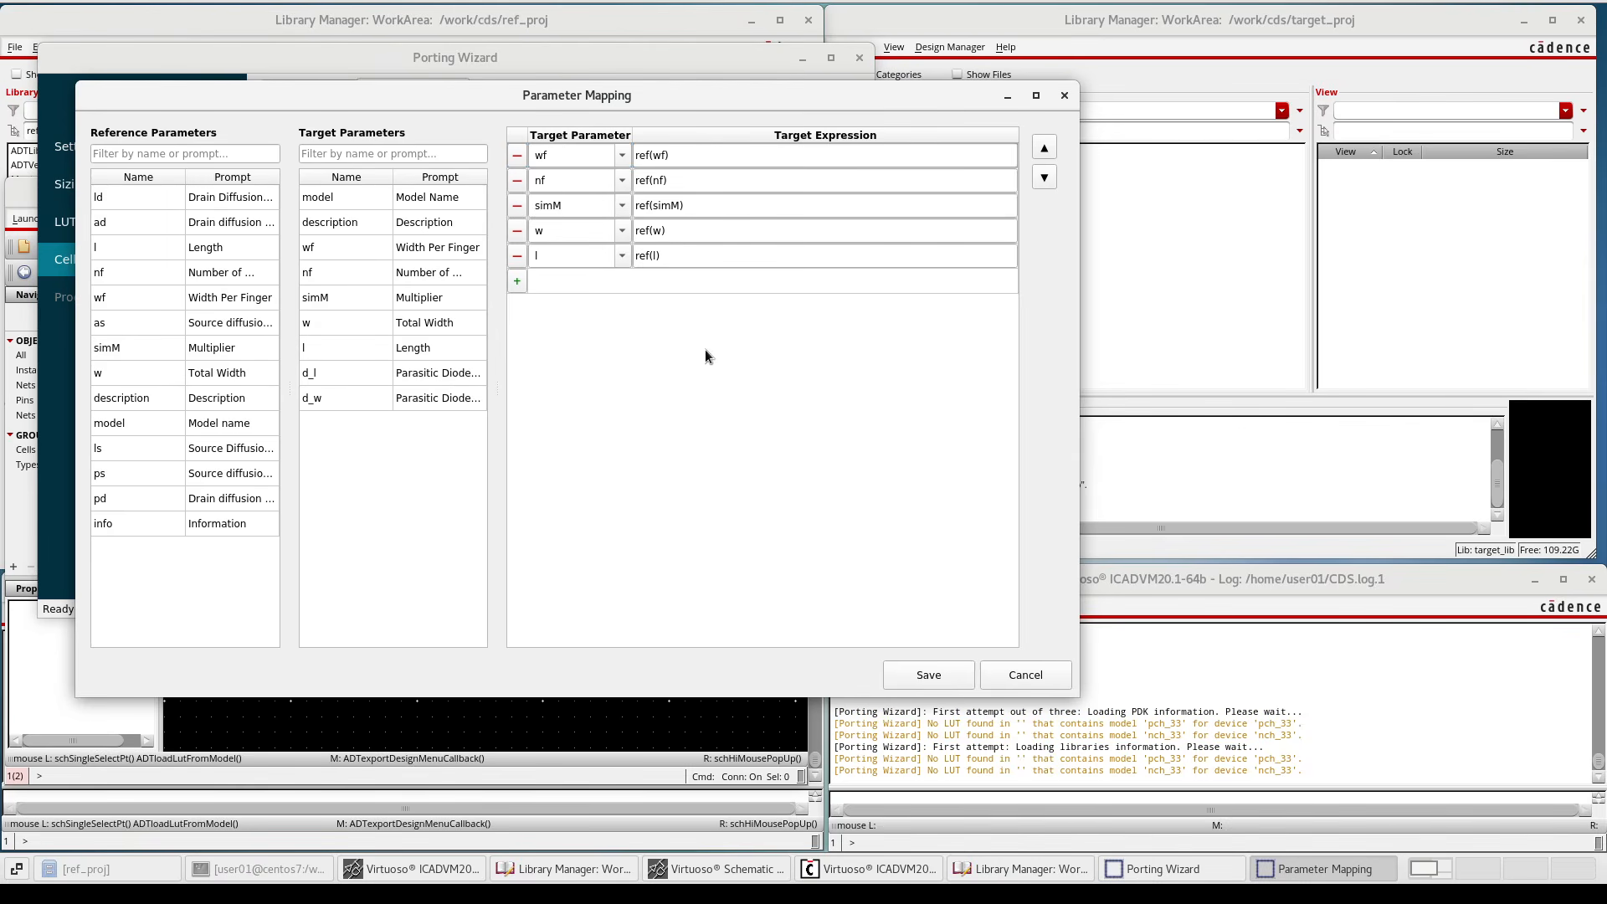
{"action": "left_click", "coordinate": [909, 676]}
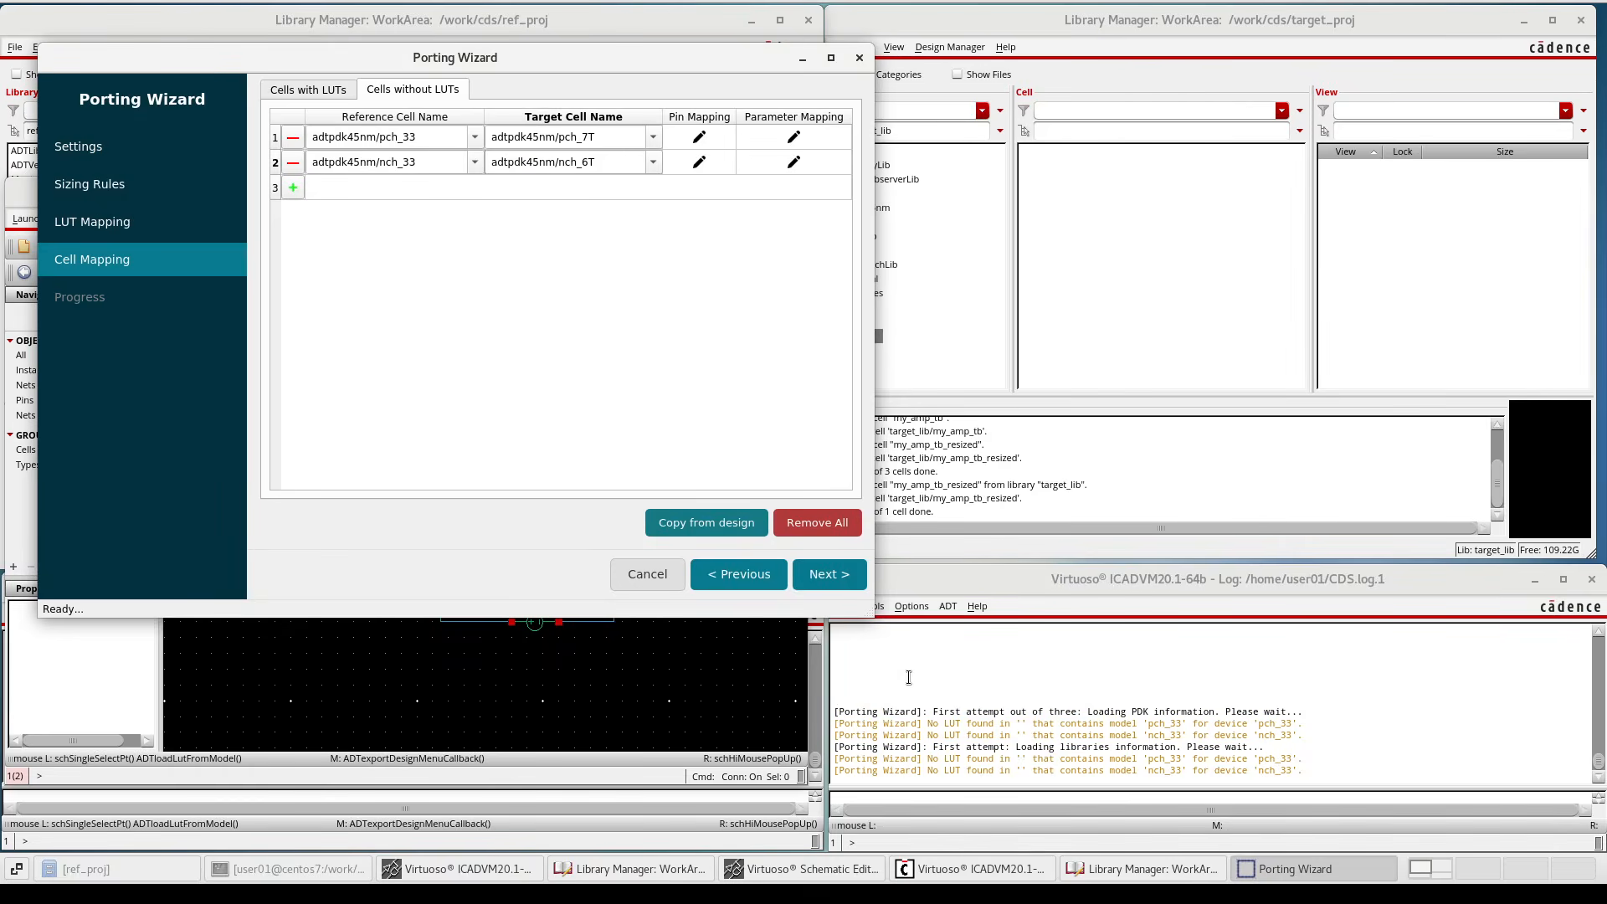
Run the porting with the finished cell mapping and list the cells of target_lib in the Library Manager
{"action": "left_click", "coordinate": [828, 581]}
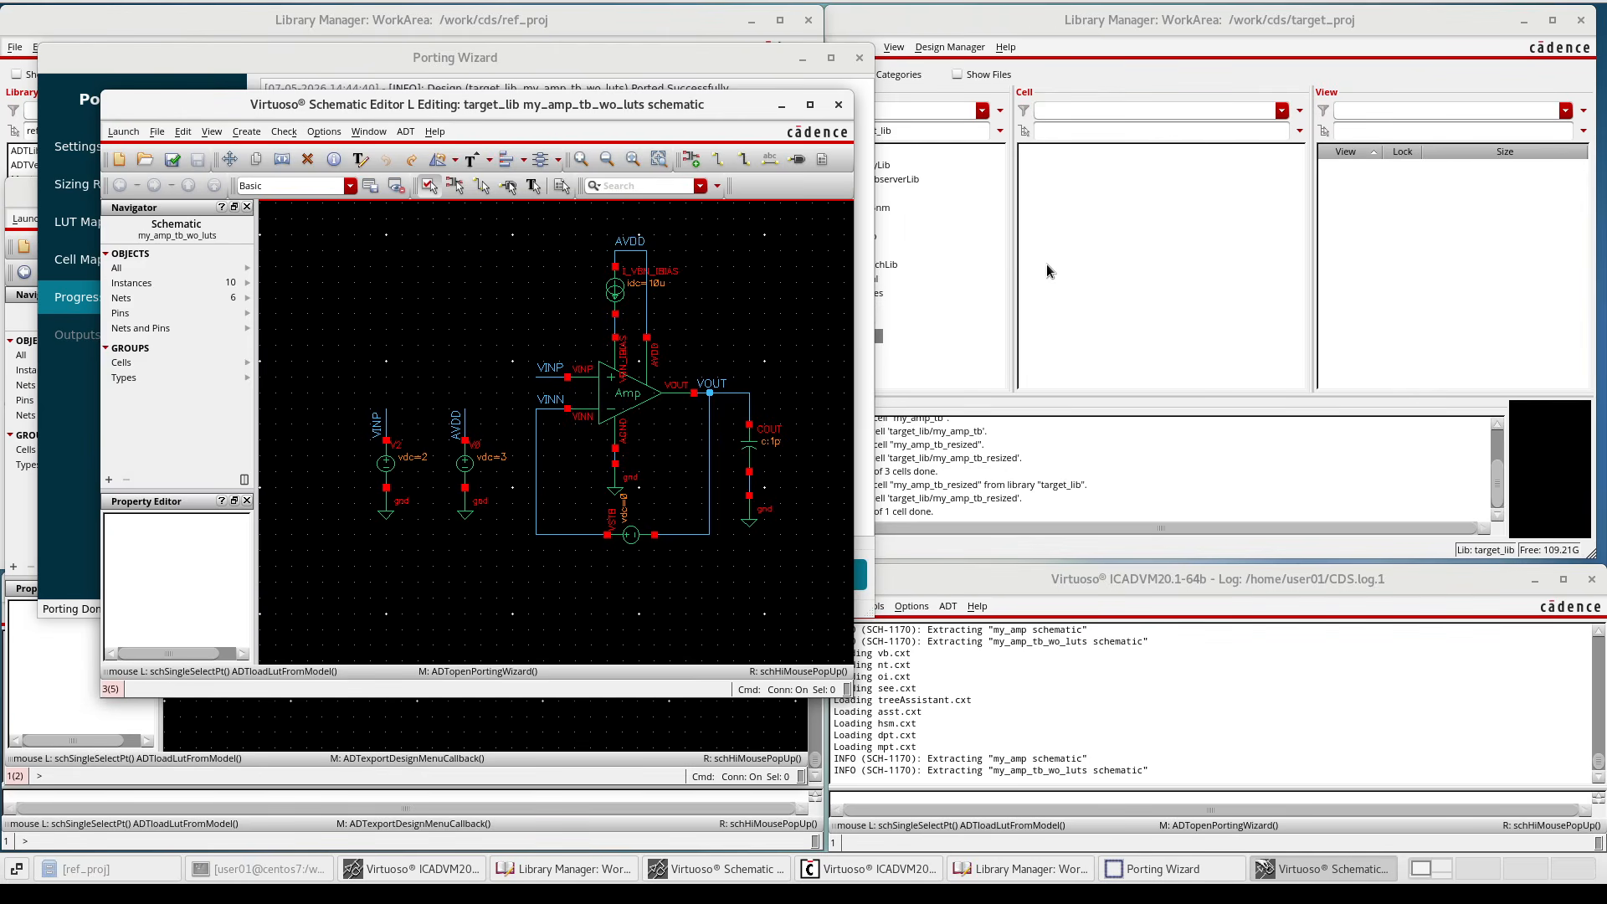
{"action": "left_click", "coordinate": [954, 303]}
{"action": "left_click", "coordinate": [865, 336]}
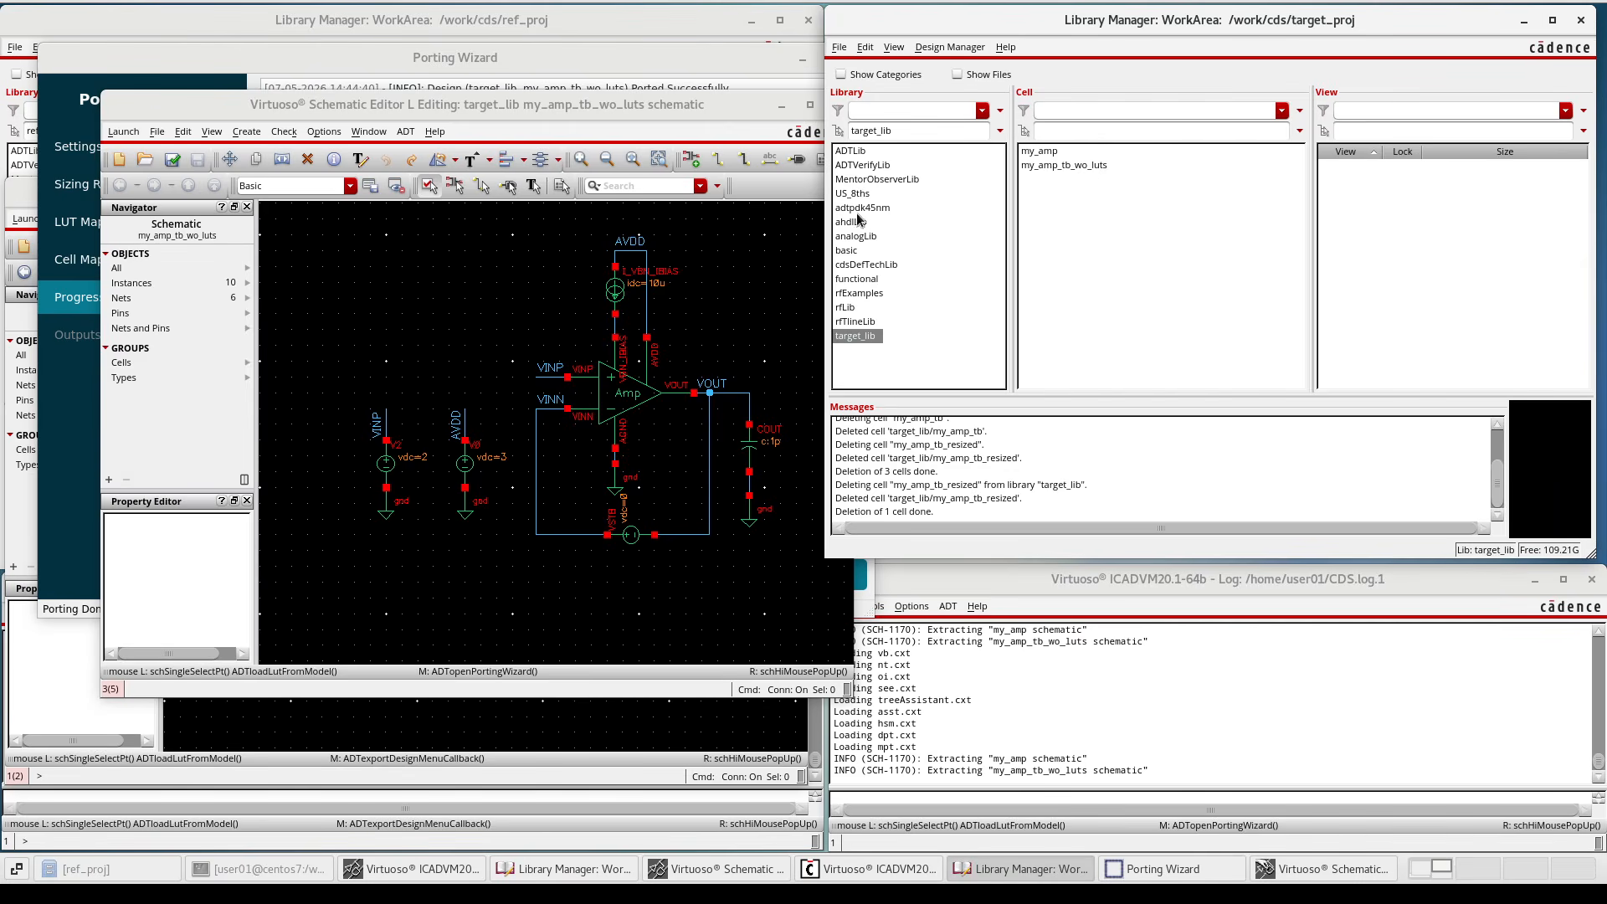
Move the ported my_amp_tb_wo_luts schematic window beside the Porting Wizard, narrow it and fit the design in view
{"action": "left_click_drag", "start_coordinate": [671, 106], "coordinate": [1287, 92]}
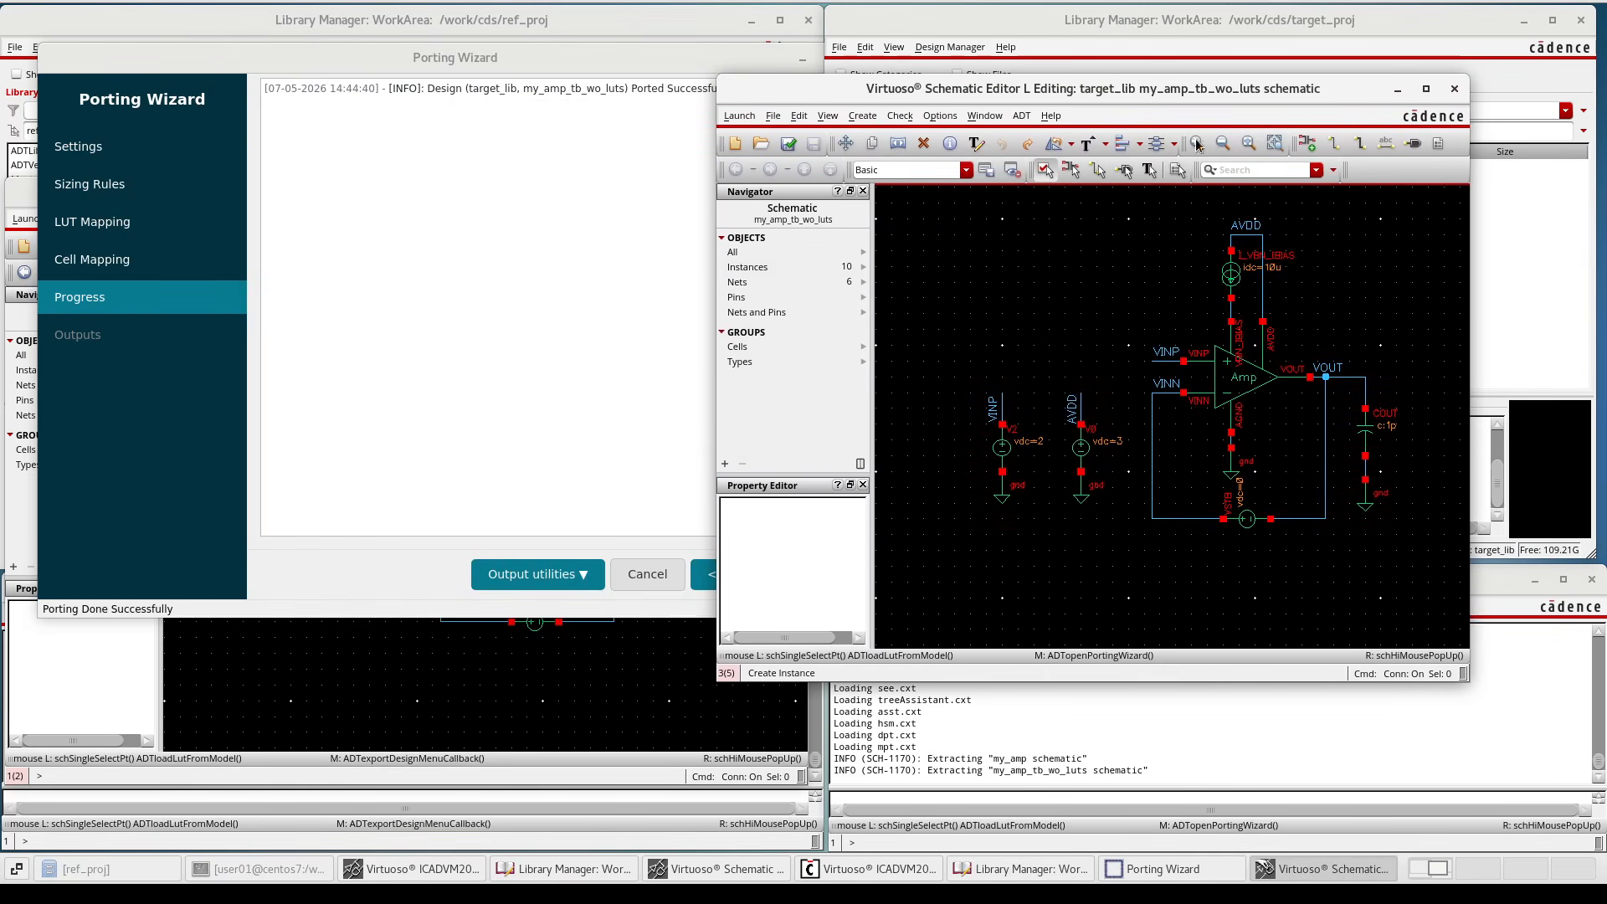
{"action": "left_click_drag", "start_coordinate": [718, 276], "coordinate": [858, 266]}
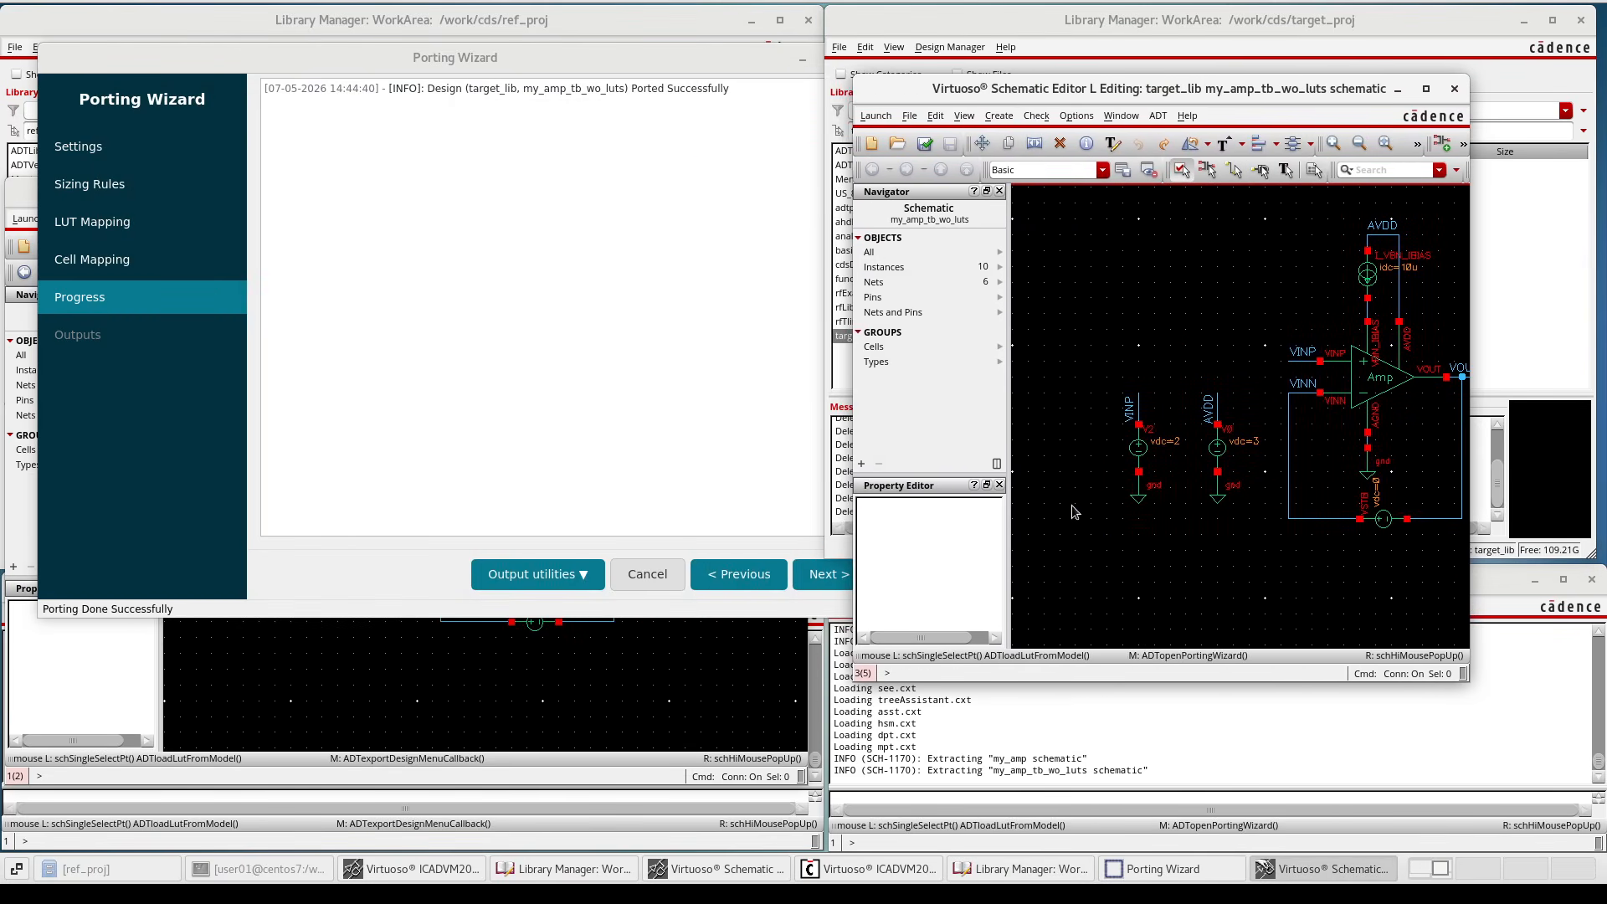
{"action": "key", "text": "f"}
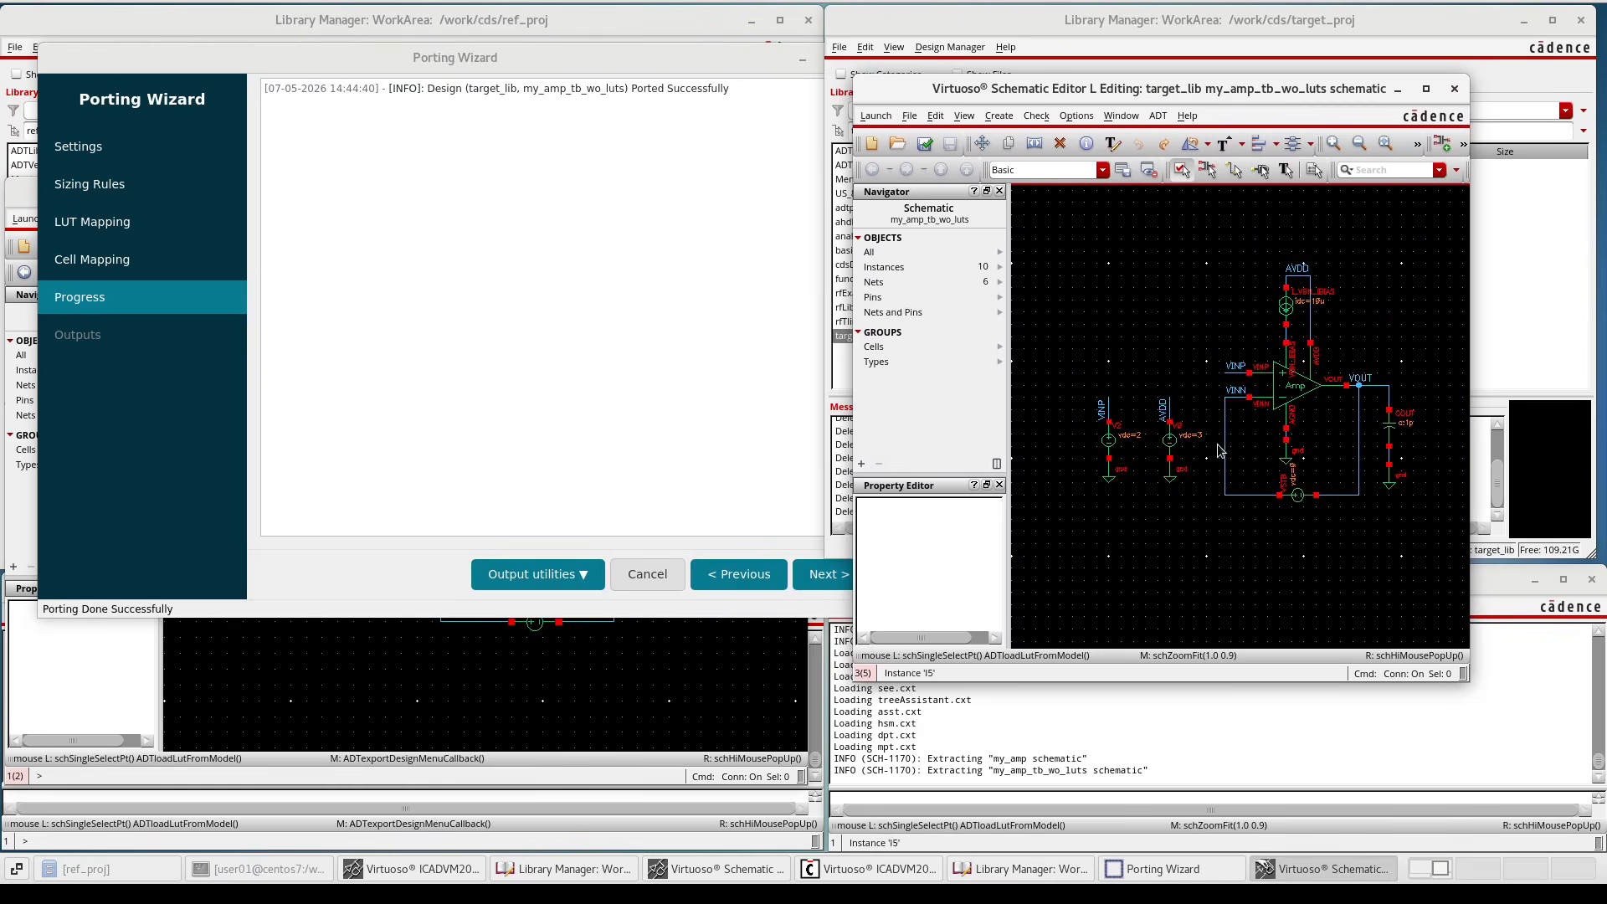
Descend into the Amp instance's schematic and examine the extra pin connections of transistor M2a
{"action": "left_click", "coordinate": [1294, 393]}
{"action": "key", "text": "shift+e"}
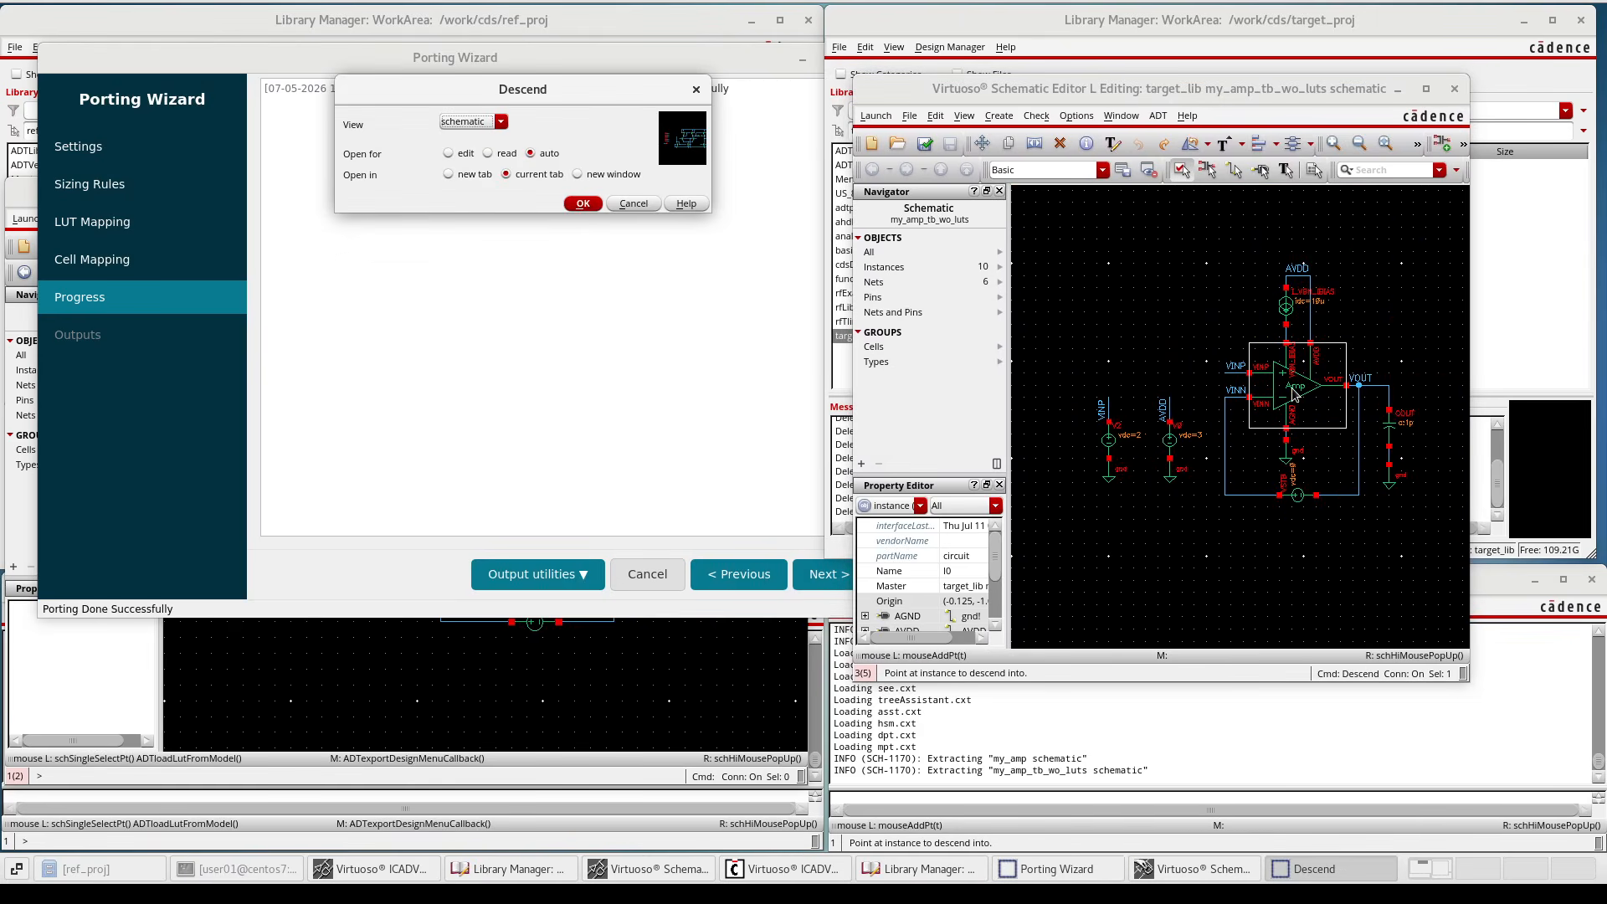
{"action": "left_click", "coordinate": [586, 204]}
{"action": "scroll", "coordinate": [1211, 338], "scroll_direction": "up", "scroll_amount": 3, "text": "ctrl"}
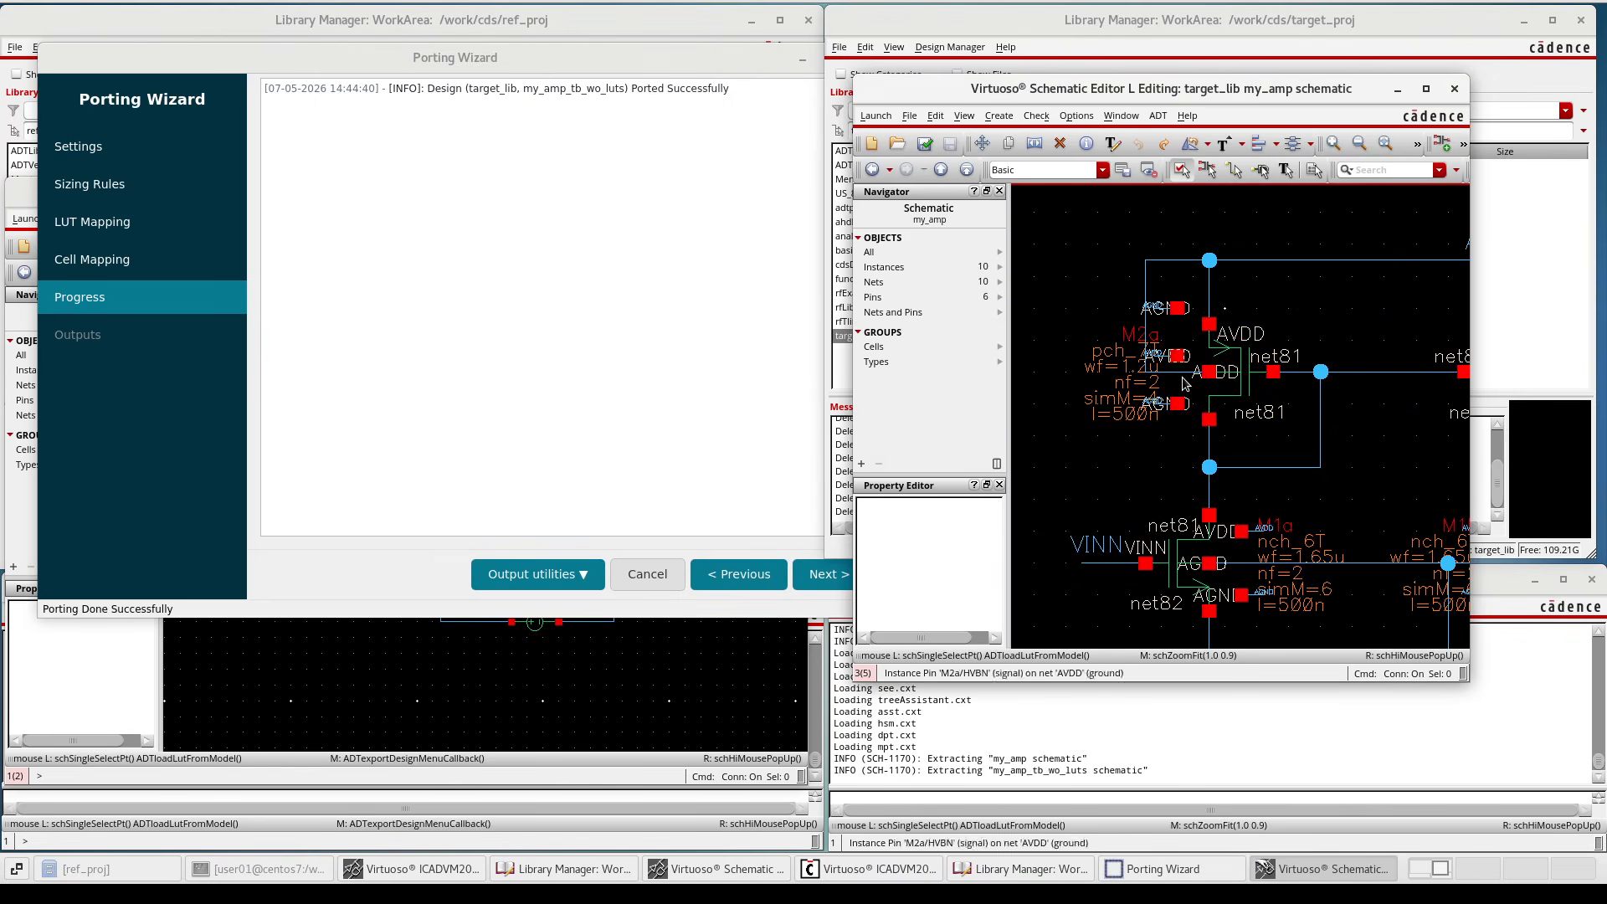
{"action": "scroll", "coordinate": [1183, 328], "scroll_direction": "up", "scroll_amount": 2, "text": "ctrl"}
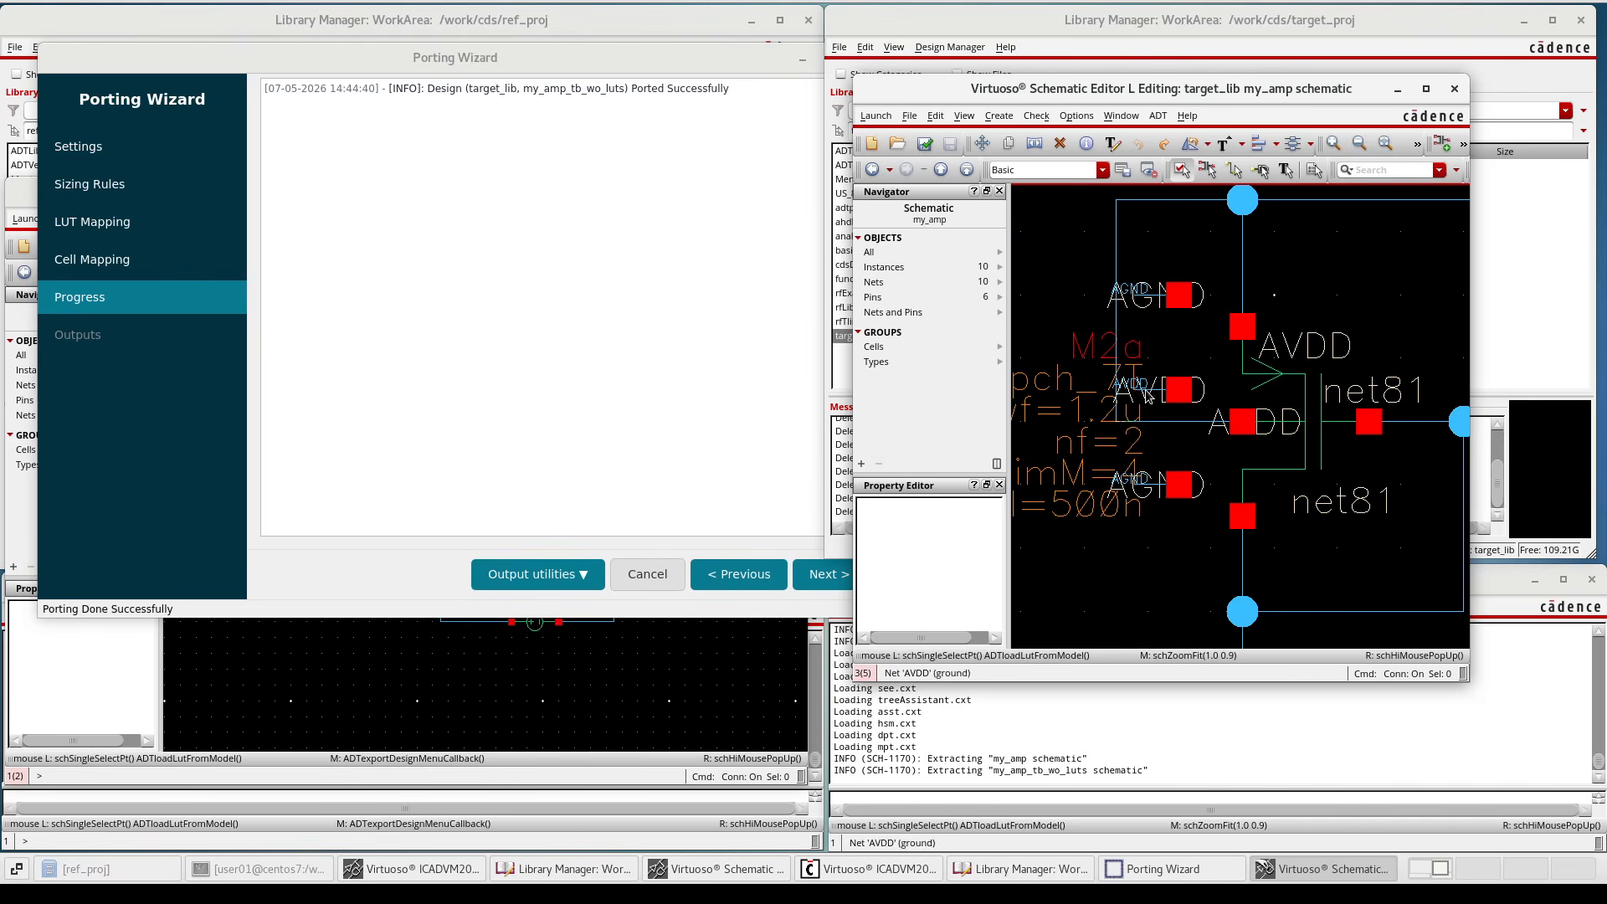
{"action": "scroll", "coordinate": [1166, 435], "scroll_direction": "down", "scroll_amount": 2, "text": "ctrl"}
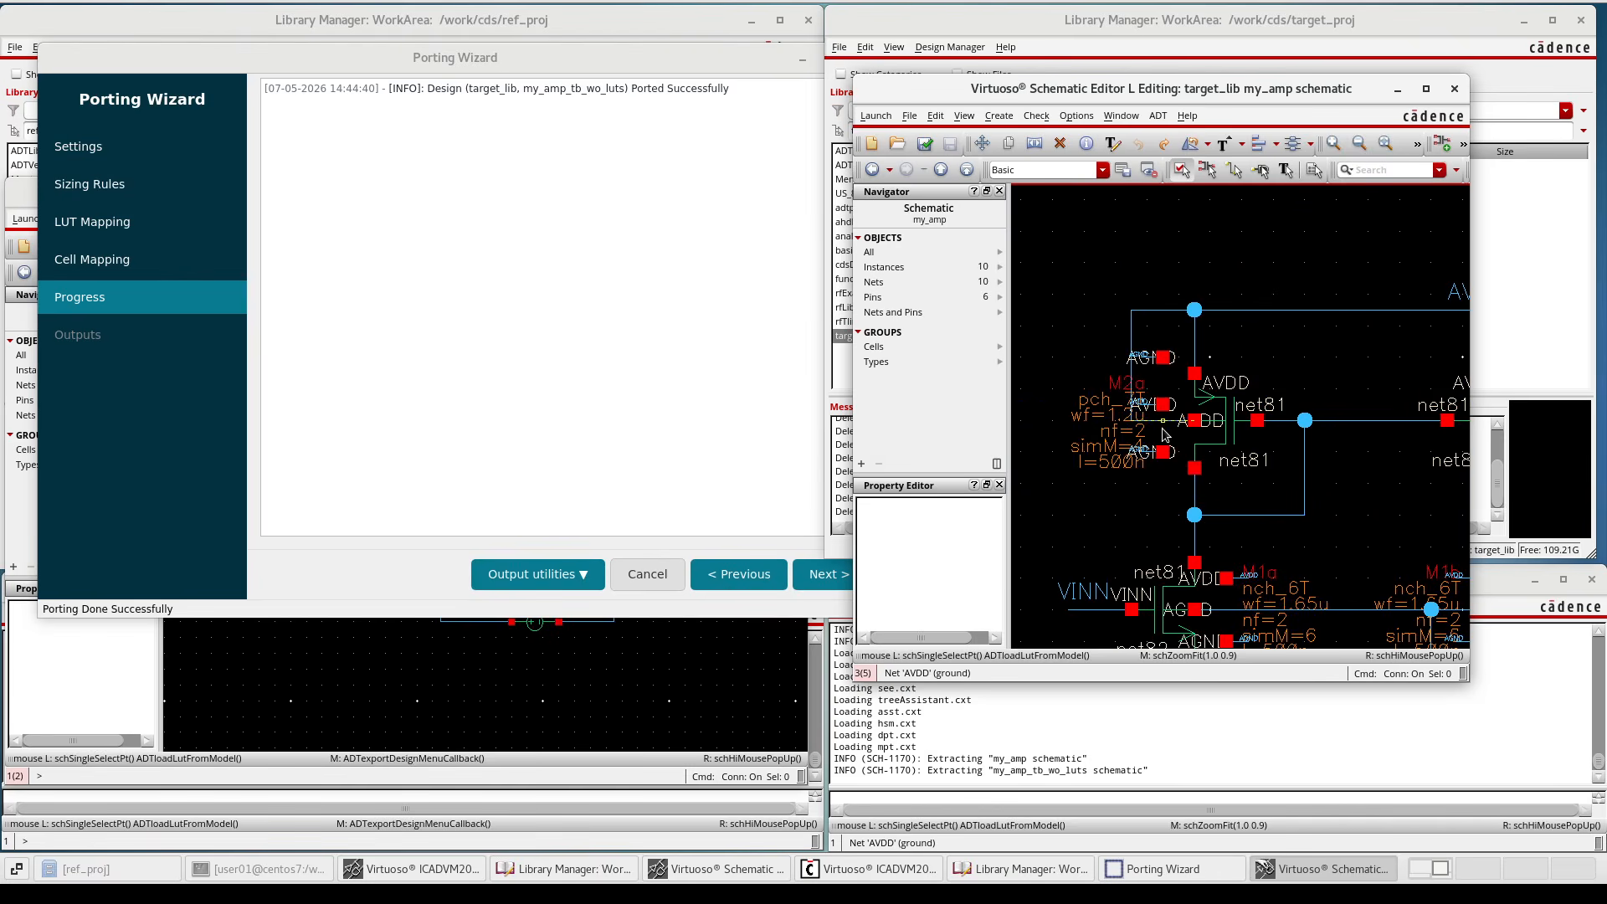
Descend into the Amp instance of the ref_lib my_amp_tb schematic and compare transistor M2a's parameters with the ported M2a in target_lib
{"action": "left_click", "coordinate": [630, 674]}
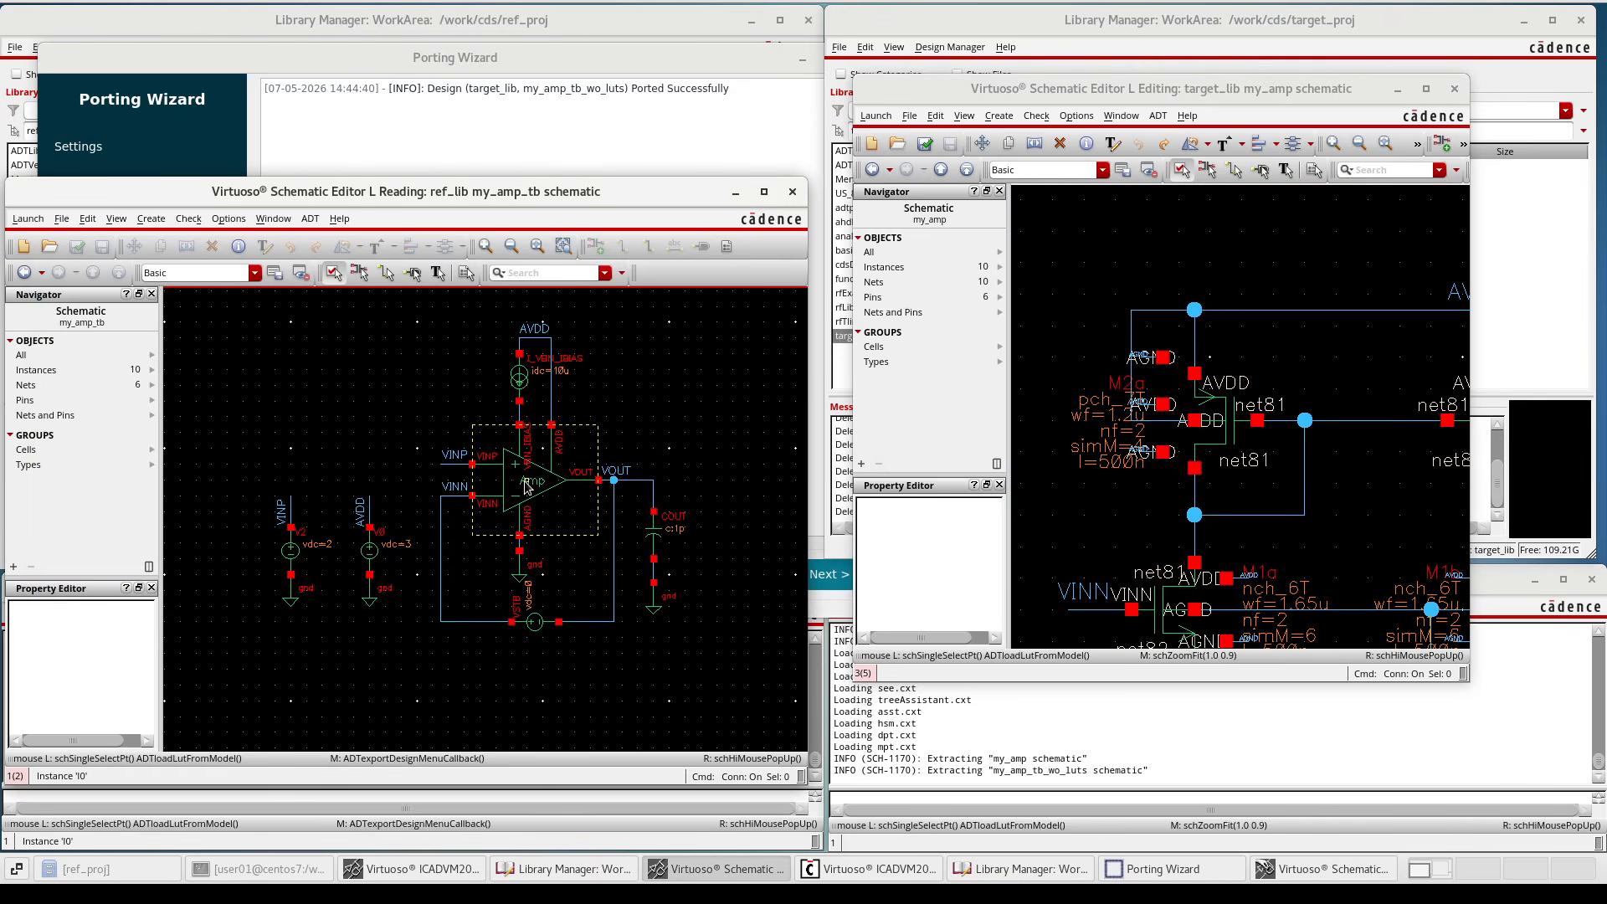
{"action": "key", "text": "e"}
{"action": "left_click", "coordinate": [592, 204]}
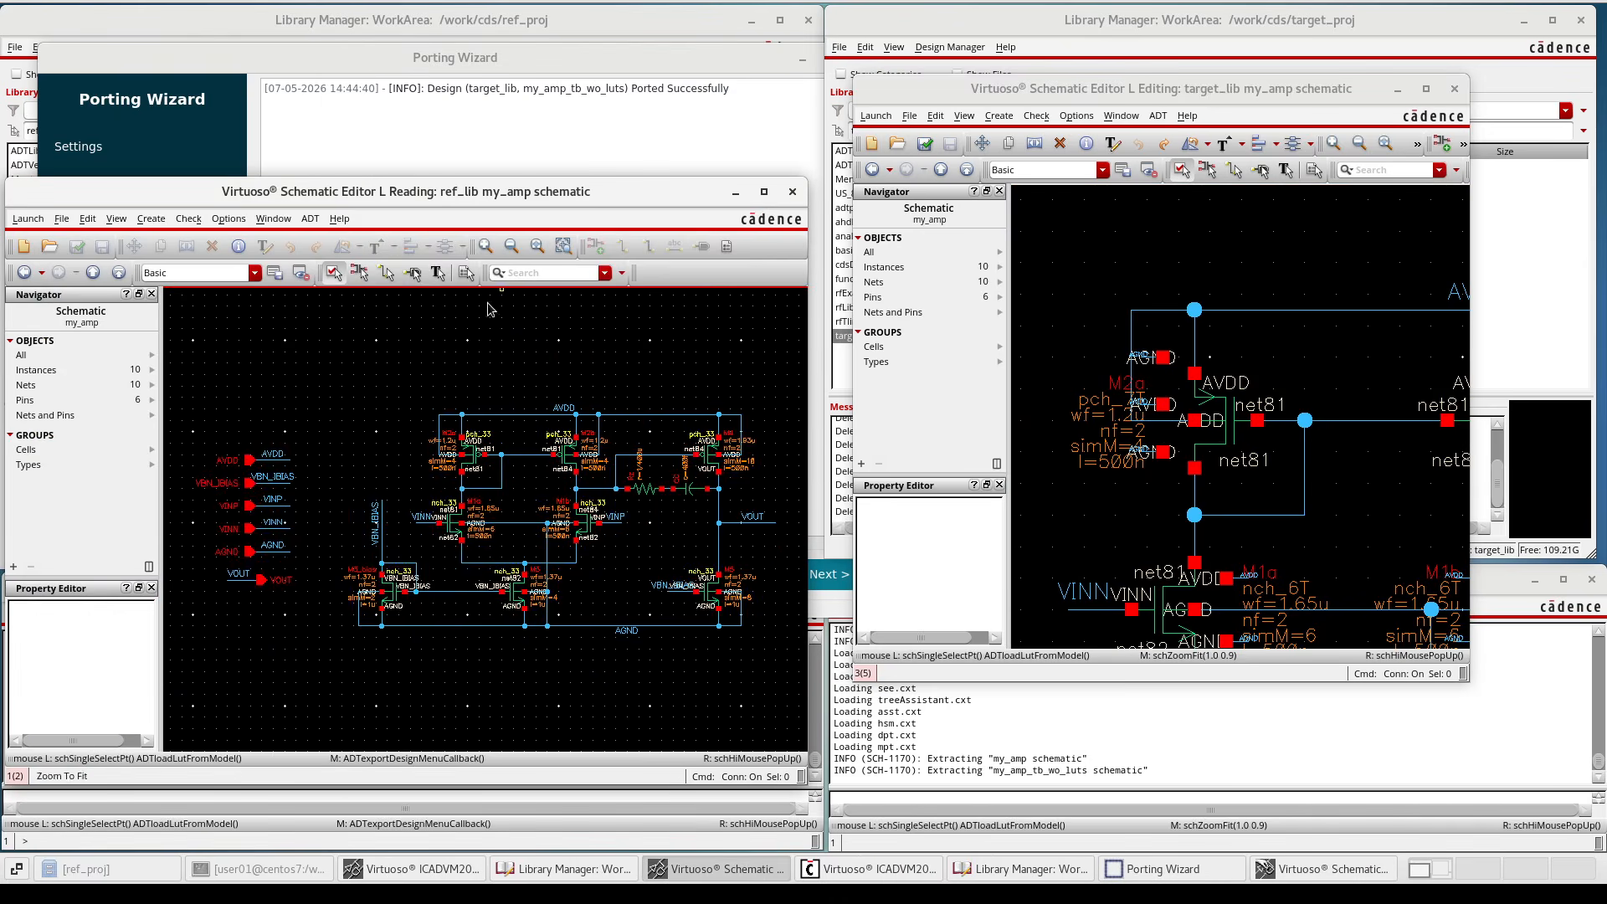
{"action": "scroll", "coordinate": [437, 448], "scroll_direction": "up", "scroll_amount": 5, "text": "ctrl"}
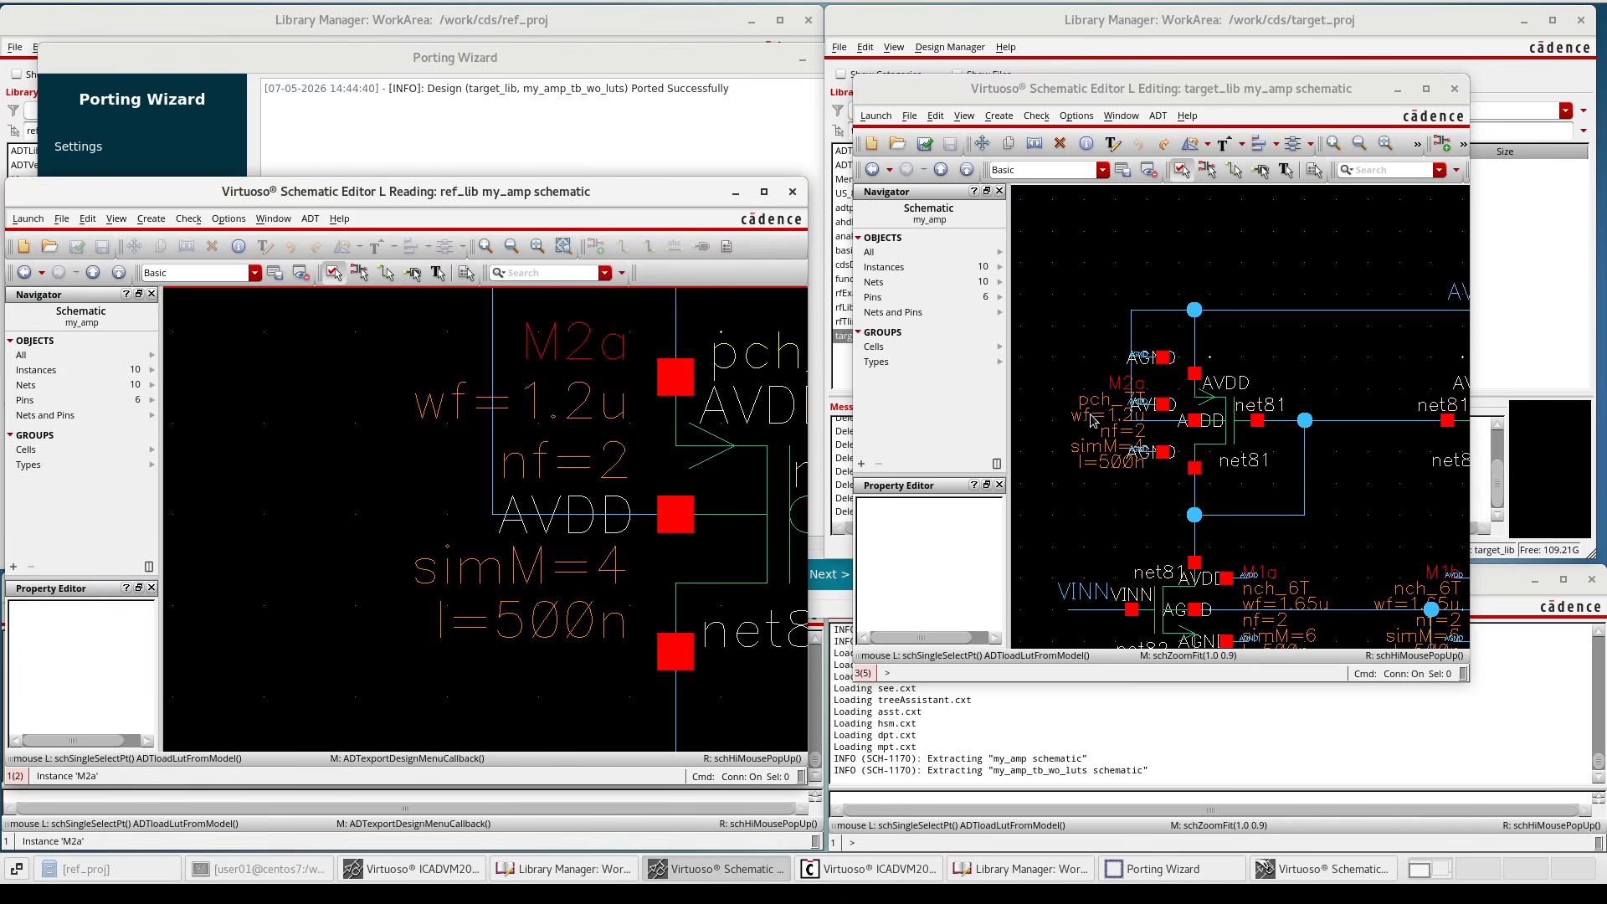
{"action": "scroll", "coordinate": [1092, 419], "scroll_direction": "up", "scroll_amount": 2, "text": "ctrl"}
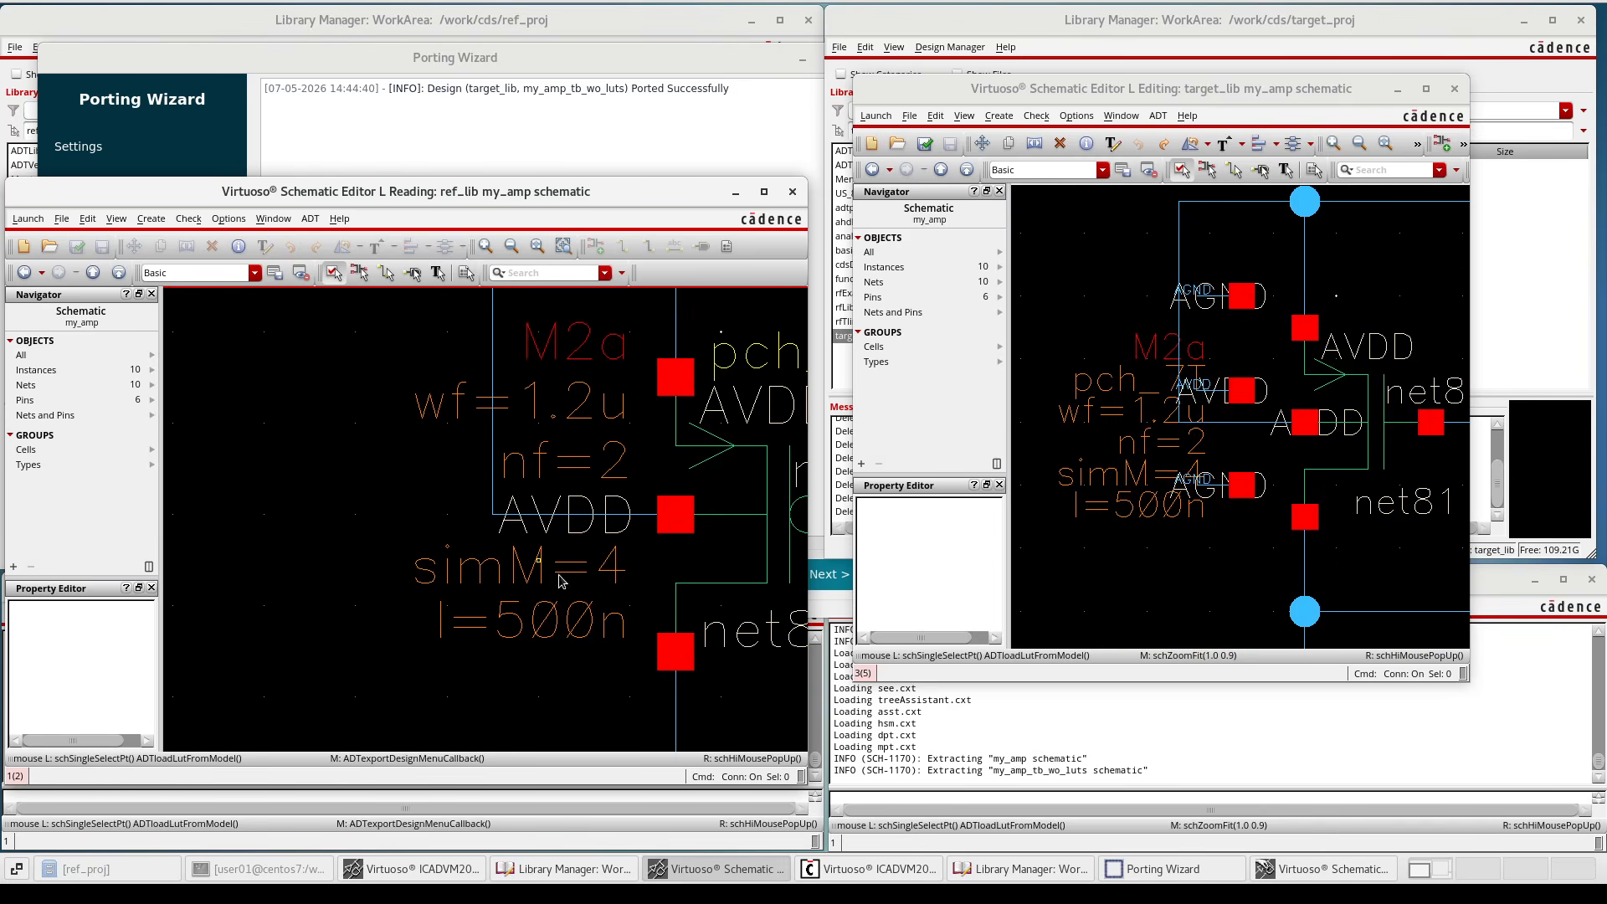
Examine the pin connections of transistor M3_bias in the ported target_lib my_amp schematic
{"action": "scroll", "coordinate": [559, 581], "scroll_direction": "down", "scroll_amount": 3, "text": "ctrl"}
{"action": "scroll", "coordinate": [1267, 536], "scroll_direction": "down", "scroll_amount": 4, "text": "ctrl"}
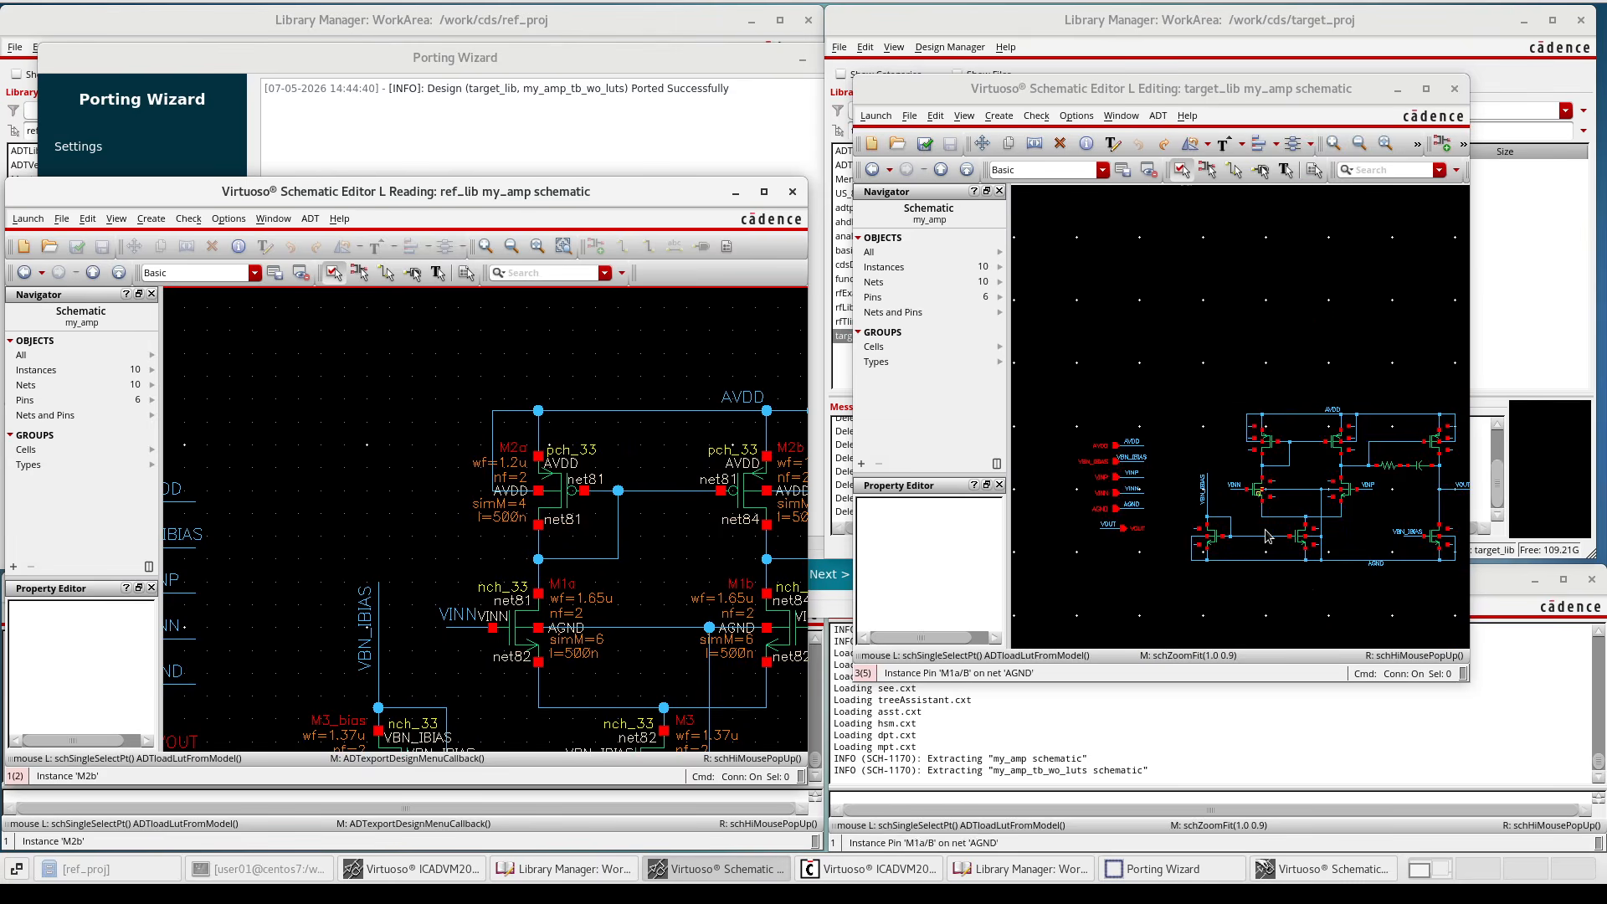
{"action": "scroll", "coordinate": [1210, 542], "scroll_direction": "up", "scroll_amount": 6, "text": "ctrl"}
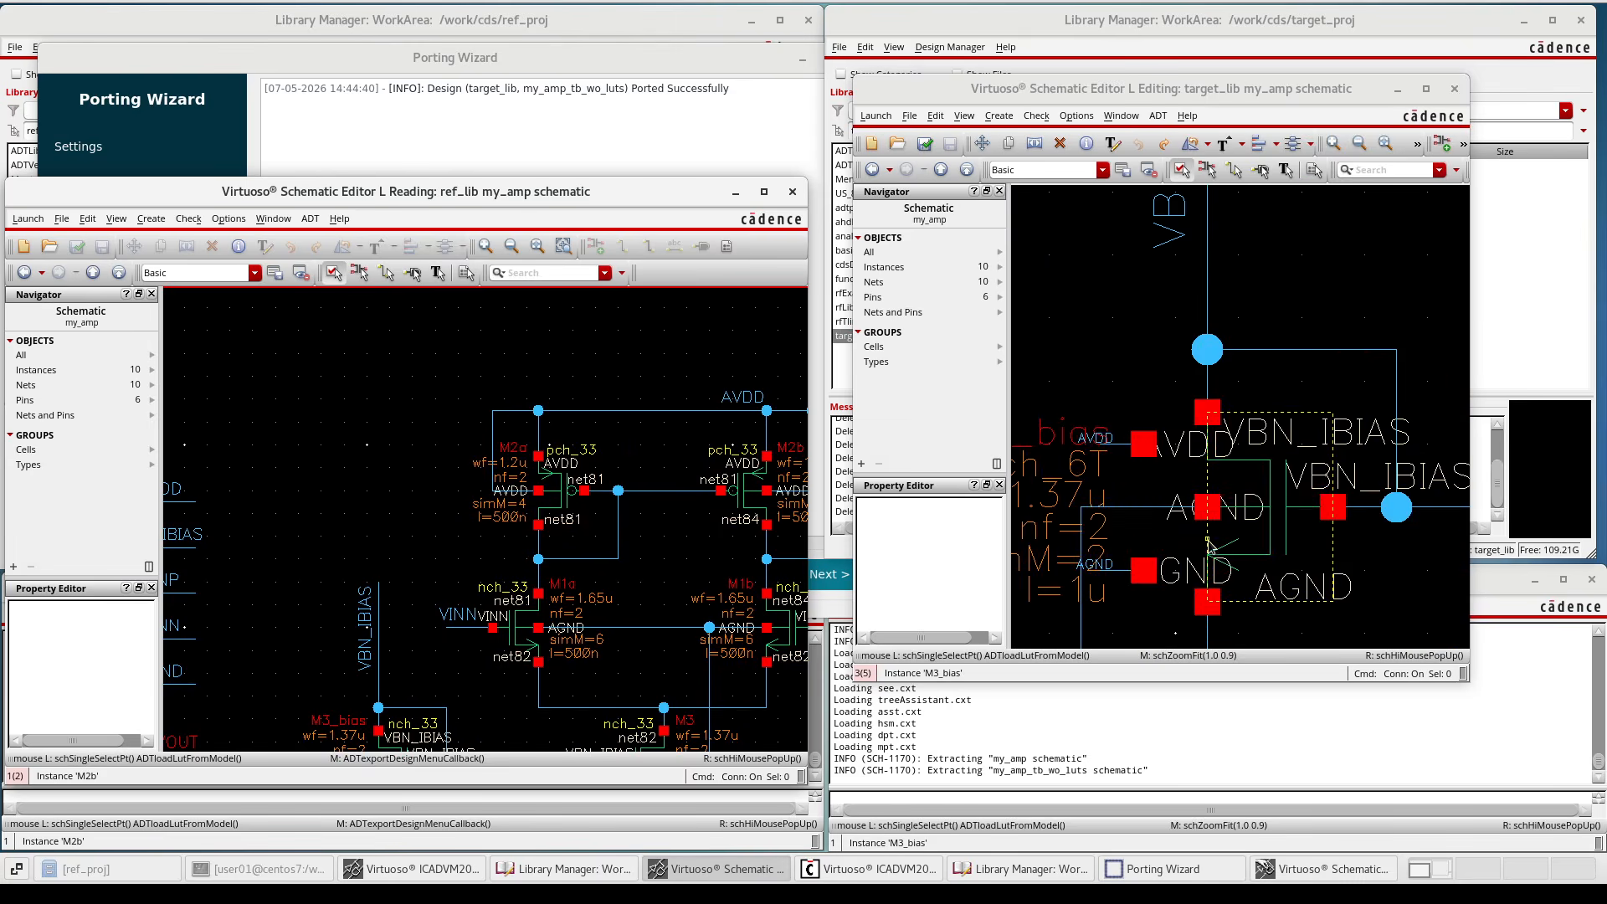